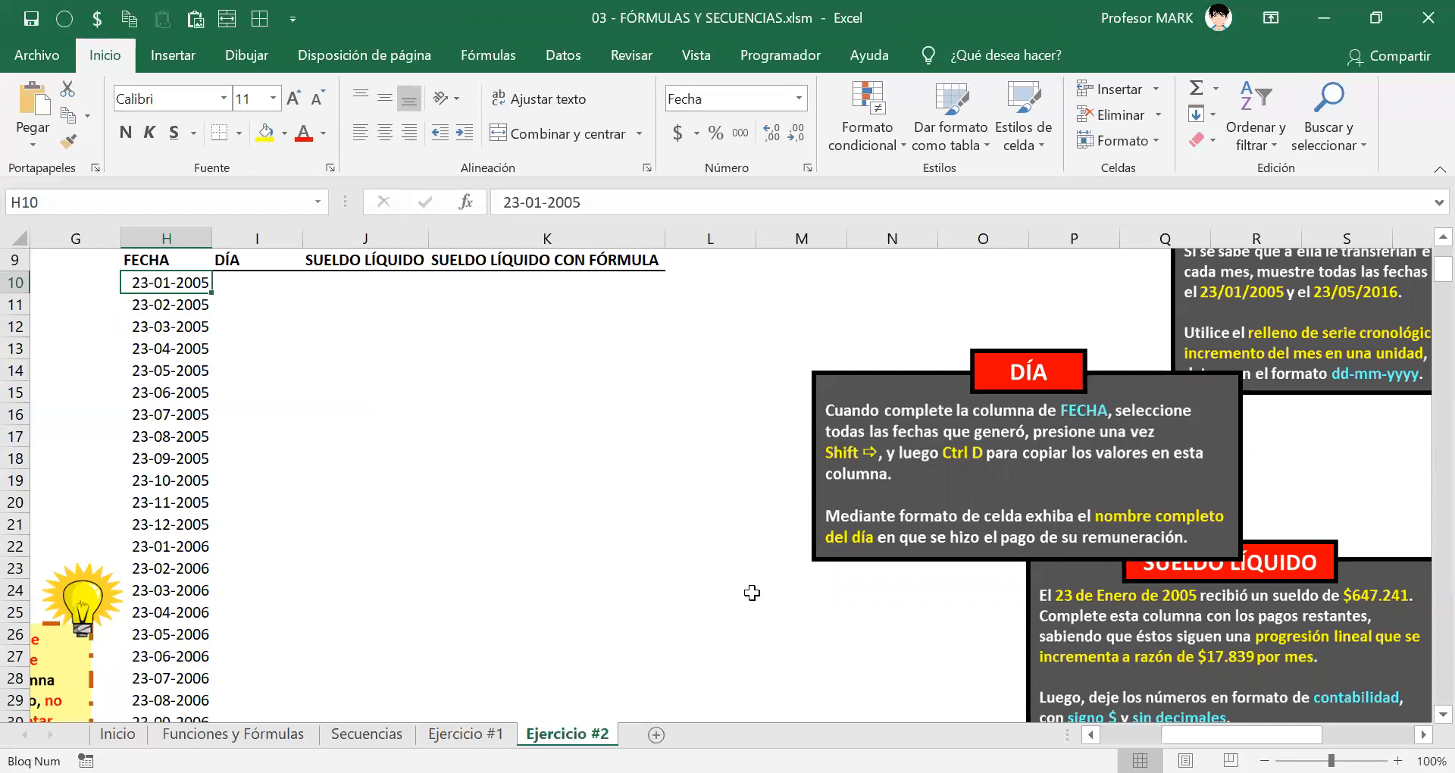
# Step: Copy the FECHA dates from H10:H146 into the DÍA column starting at cell I10
pyautogui.hotkey('ctrl', 'shift', 'Down')
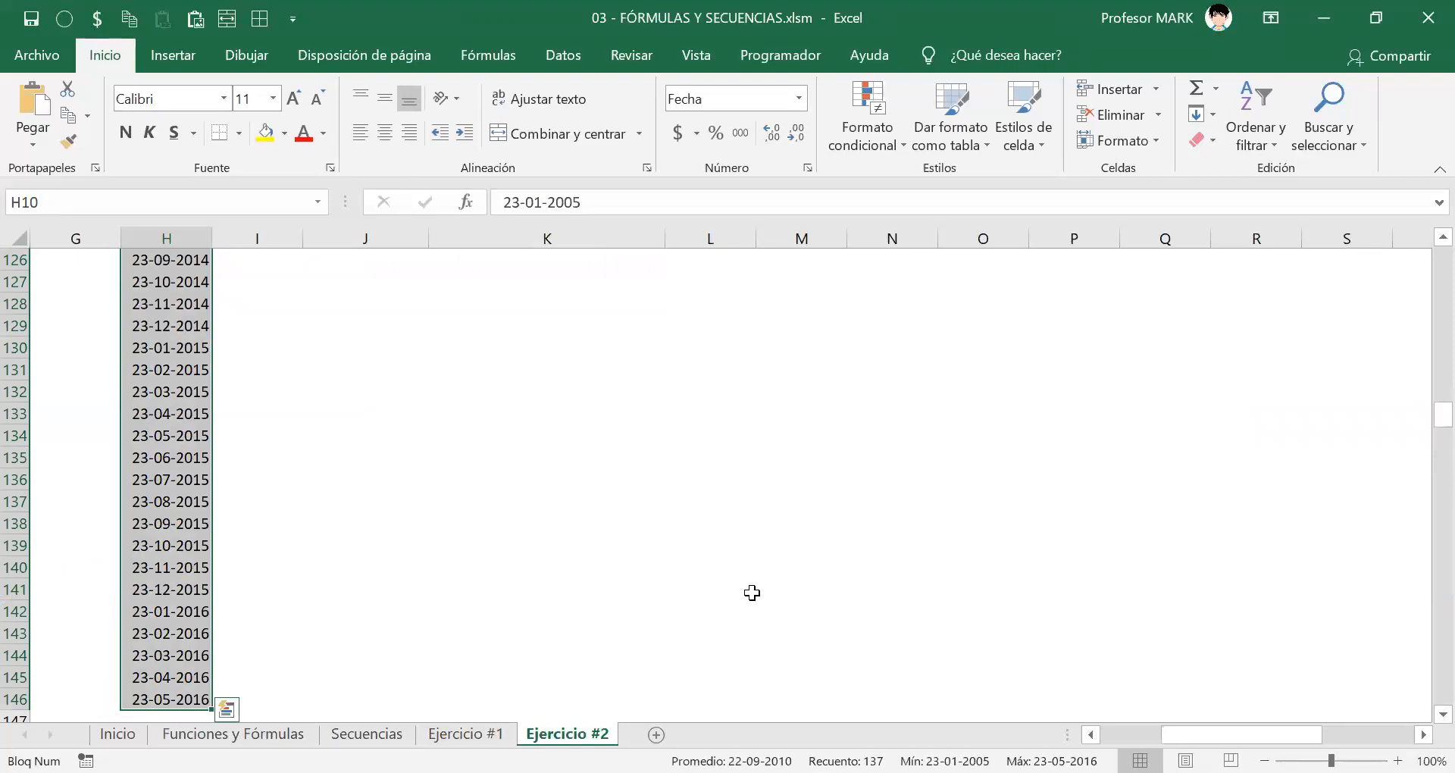
pyautogui.scroll(18, 513, 409)
pyautogui.scroll(20, 195, 421)
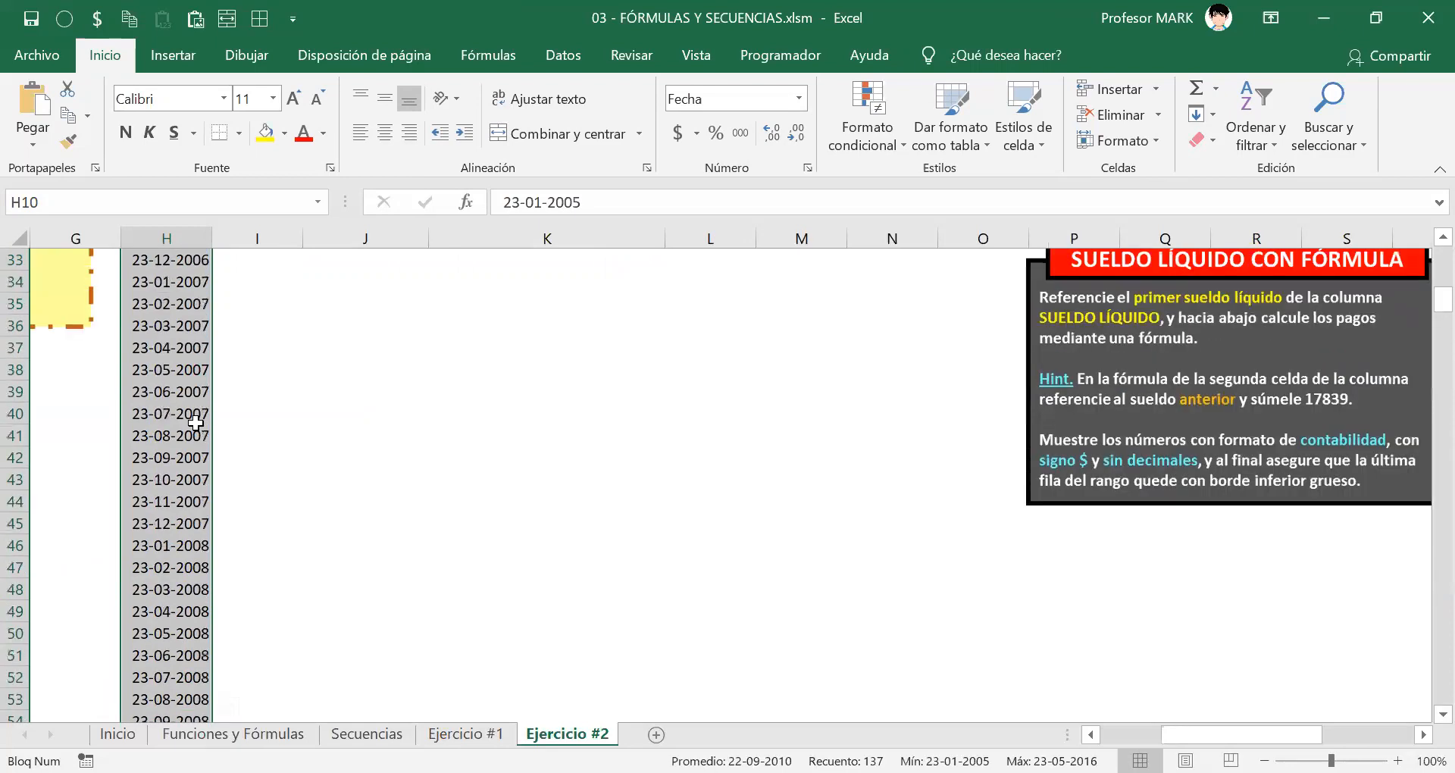
pyautogui.scroll(3, 196, 420)
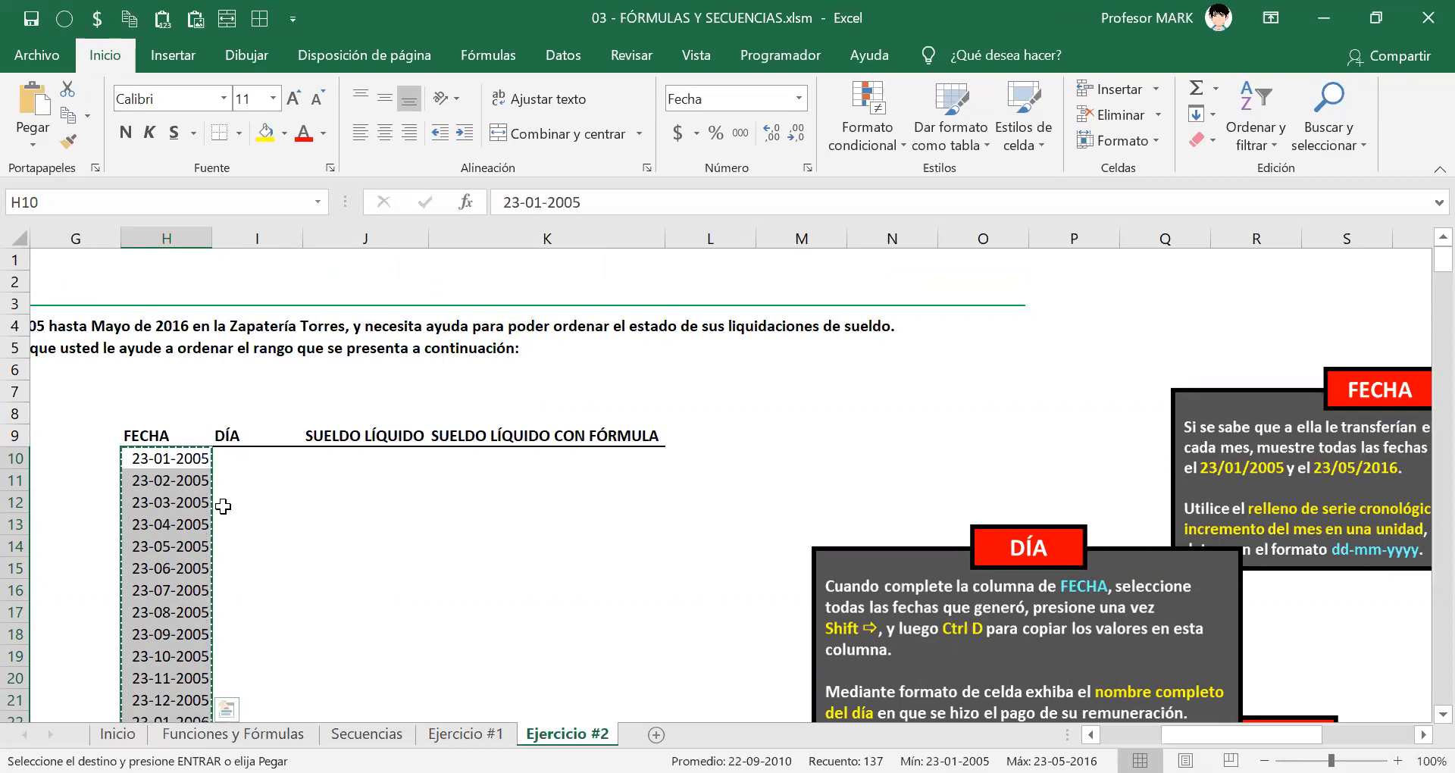
pyautogui.click(238, 461)
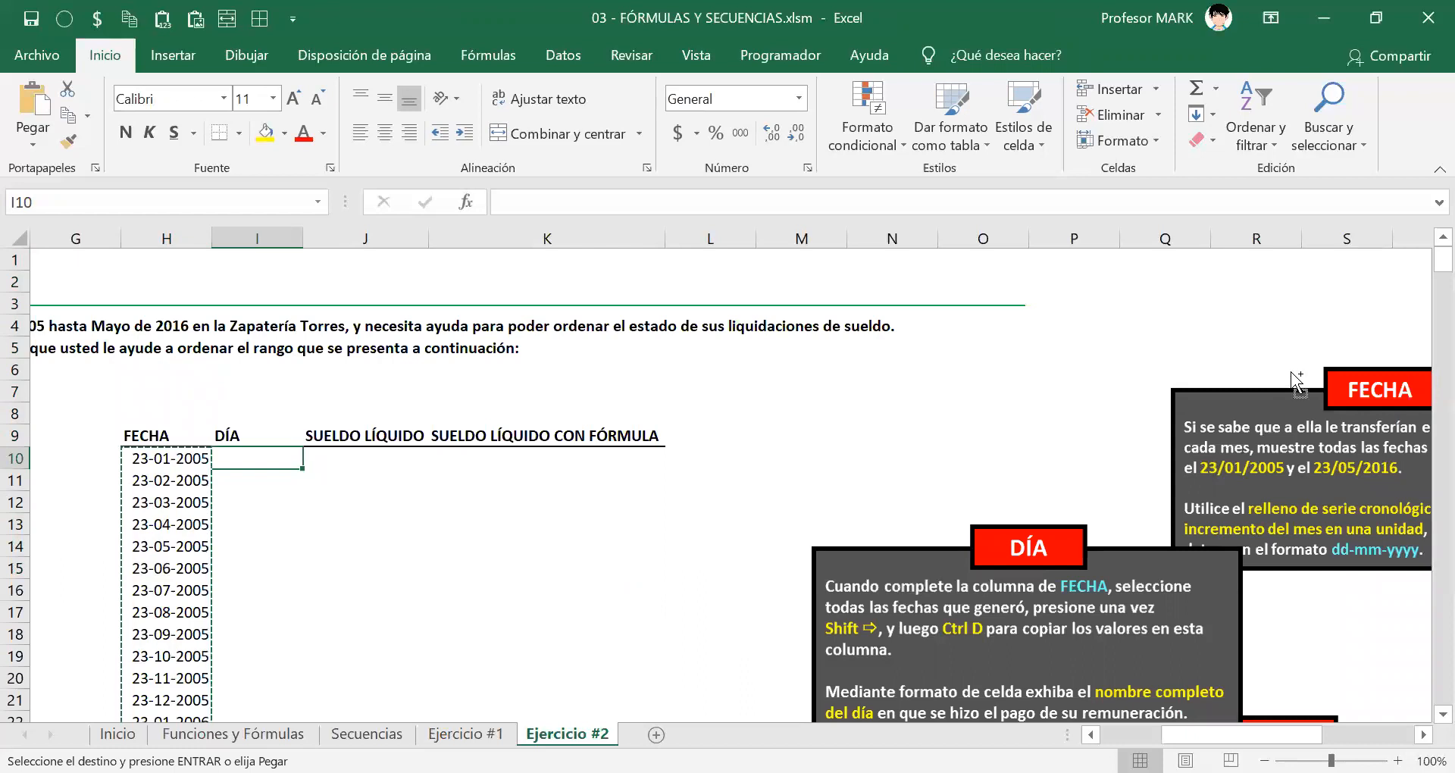
pyautogui.hotkey('ctrl', 'v')
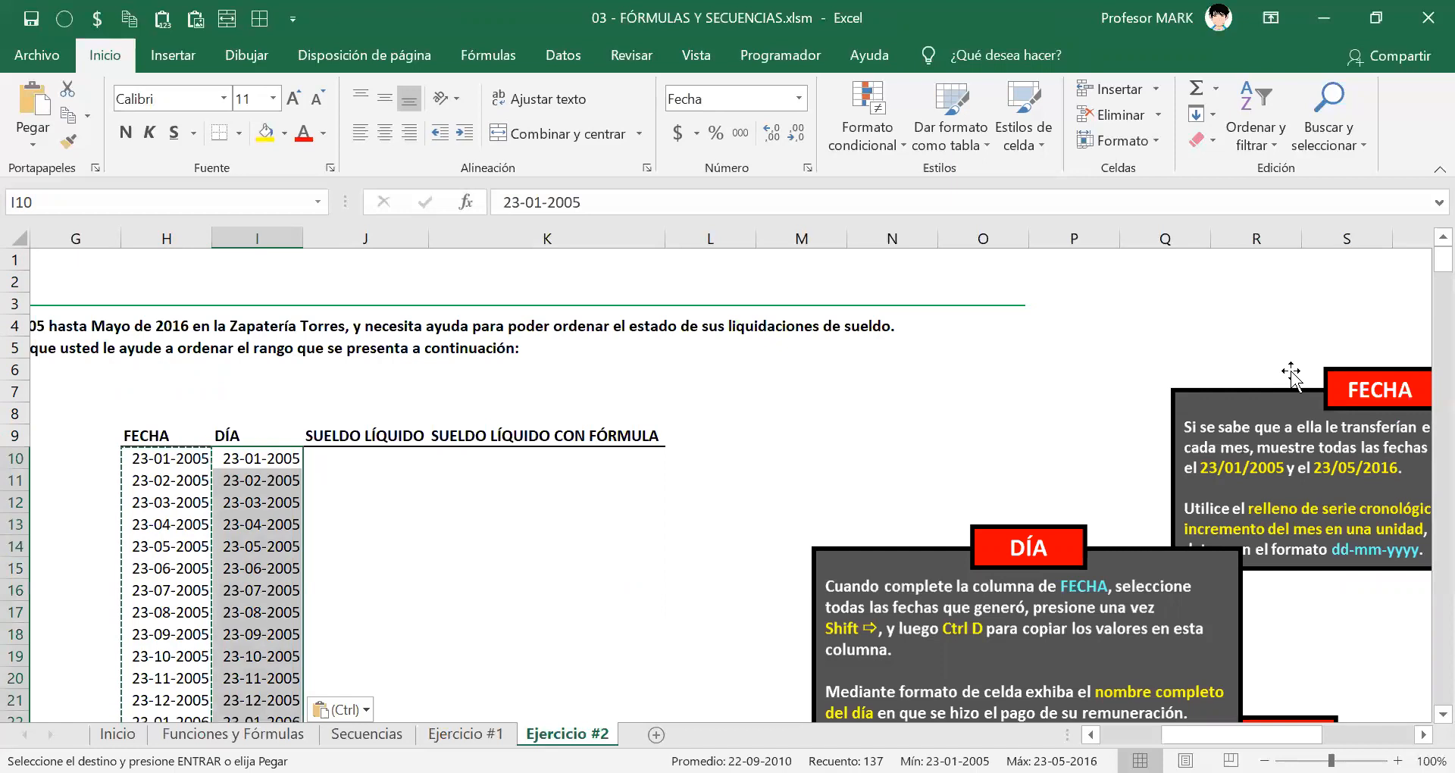
pyautogui.press('Escape')
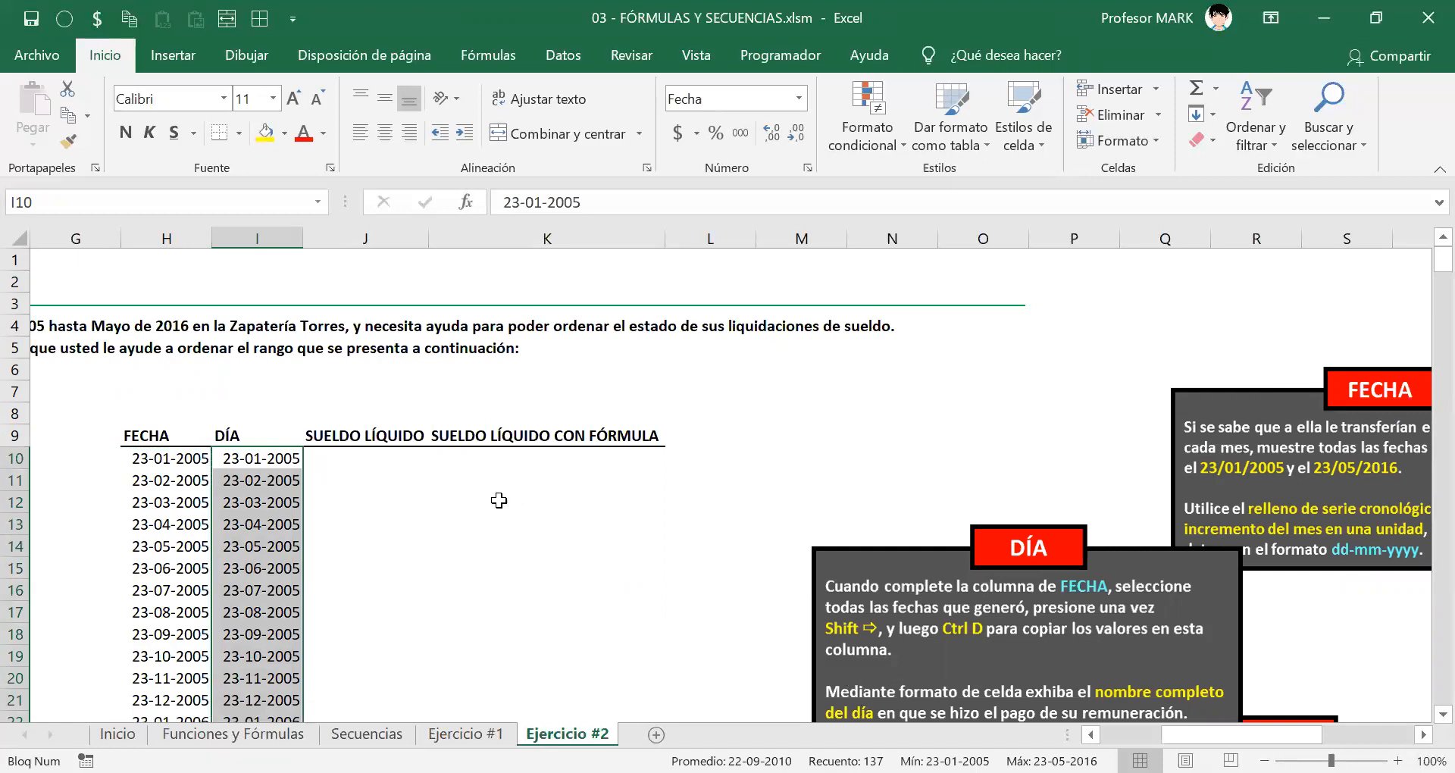
# Step: Drag the DÍA instructions box right beneath the FECHA box, clearing both date columns
pyautogui.scroll(-11, 499, 498)
pyautogui.scroll(-11, 498, 498)
pyautogui.scroll(20, 497, 497)
pyautogui.hotkey('ctrl', '1')
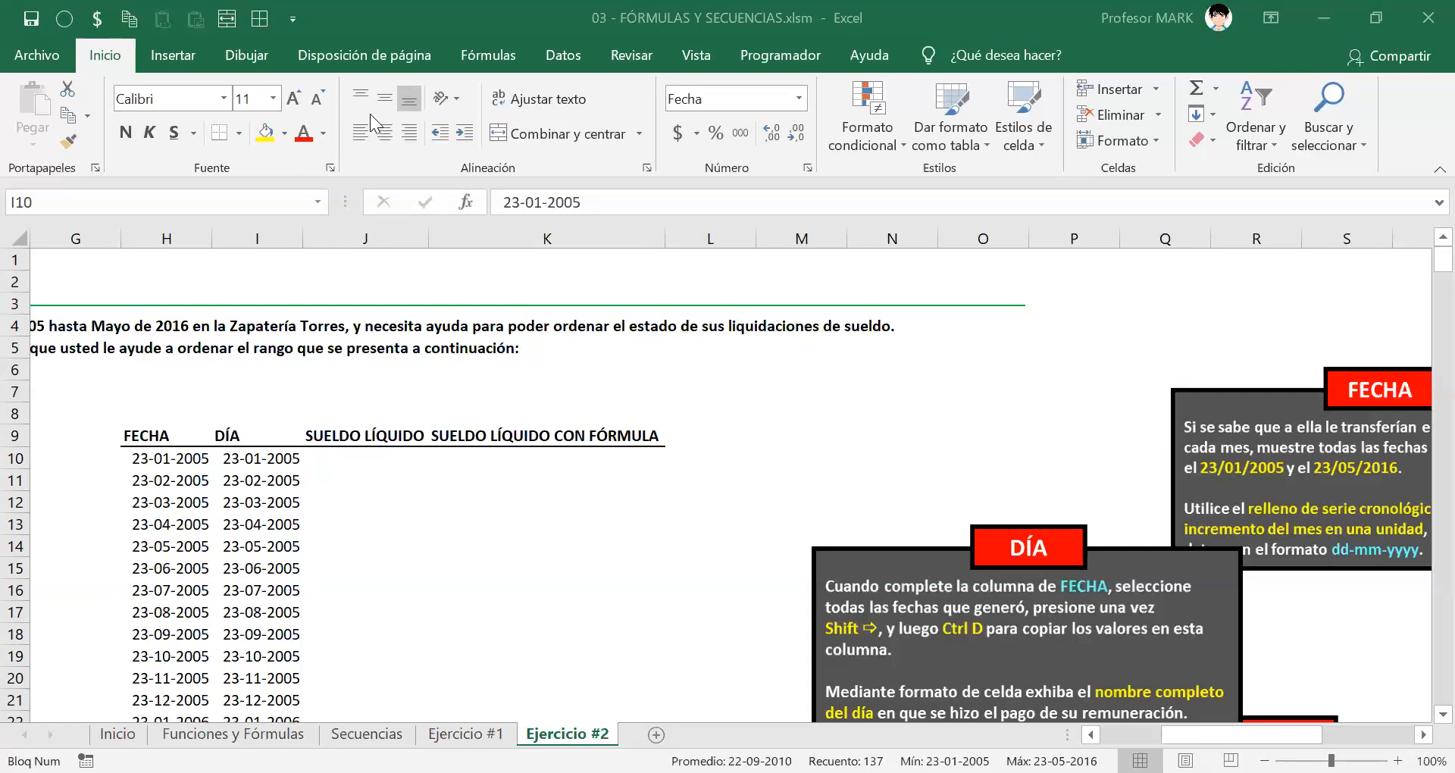
pyautogui.moveTo(1099, 610); pyautogui.dragTo(698, 613)
pyautogui.moveTo(532, 629); pyautogui.dragTo(702, 612)
pyautogui.moveTo(601, 642); pyautogui.dragTo(1096, 646)
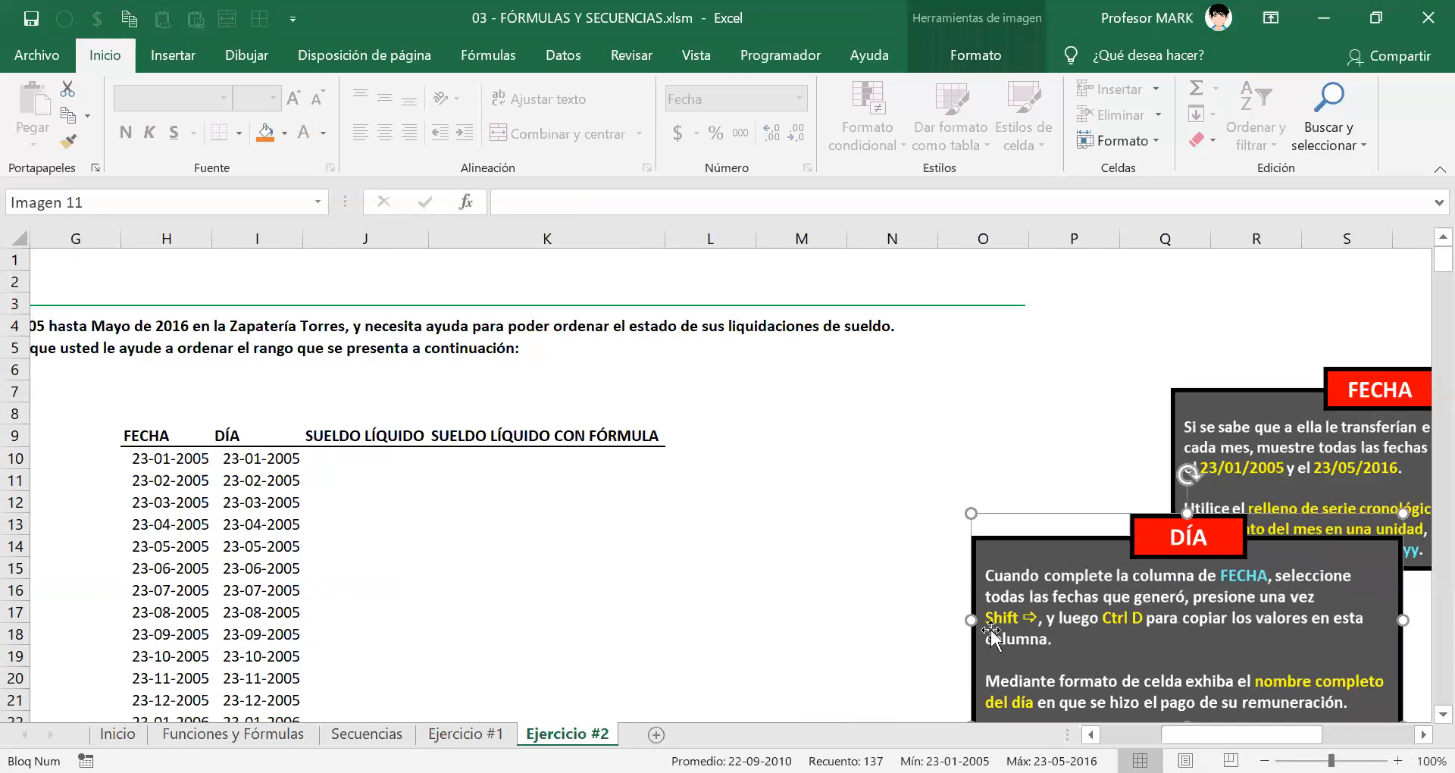
pyautogui.click(183, 477)
pyautogui.click(173, 458)
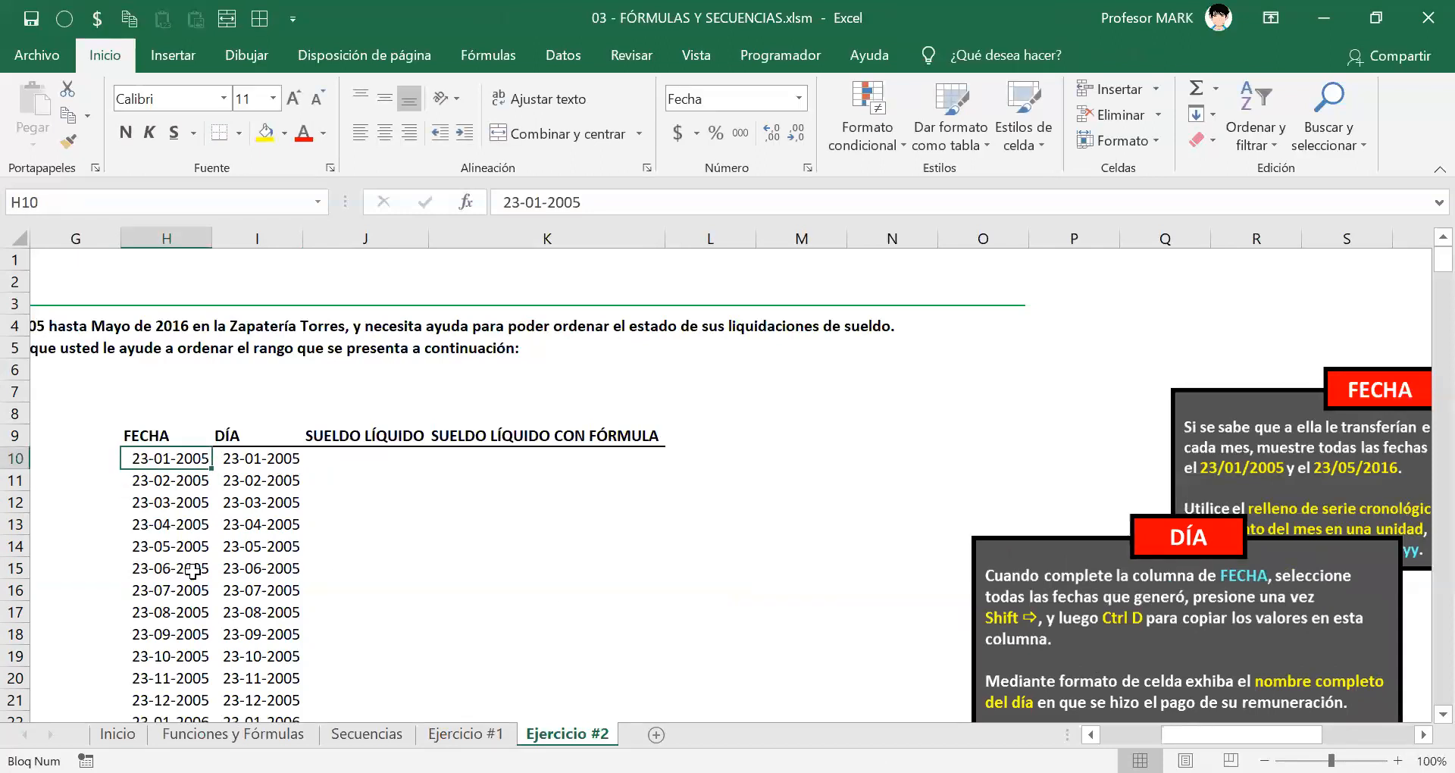
# Step: Select the DÍA dates from I10 down and open their Personalizada format code dd-mm-yyyy
pyautogui.press('Right')
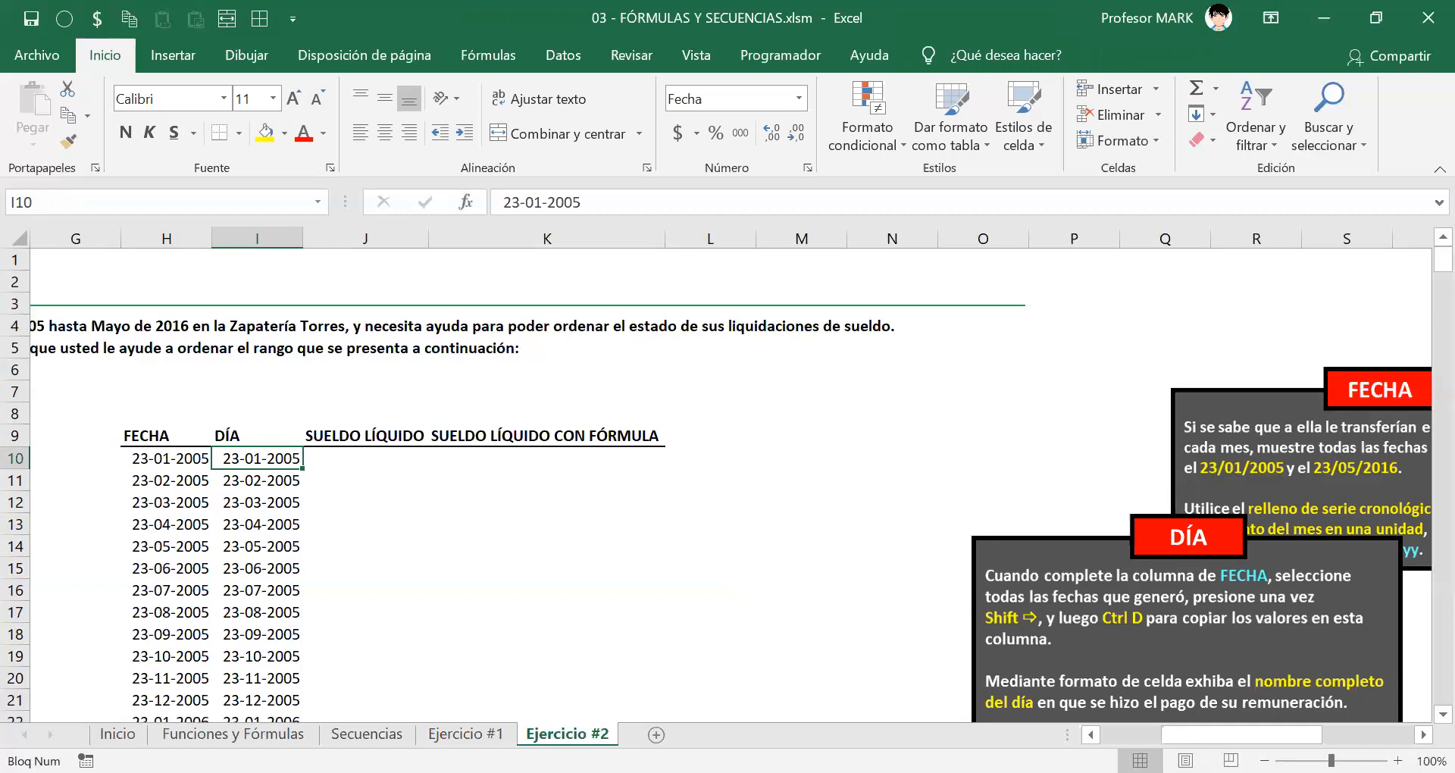
pyautogui.hotkey('ctrl', 'shift', 'Down')
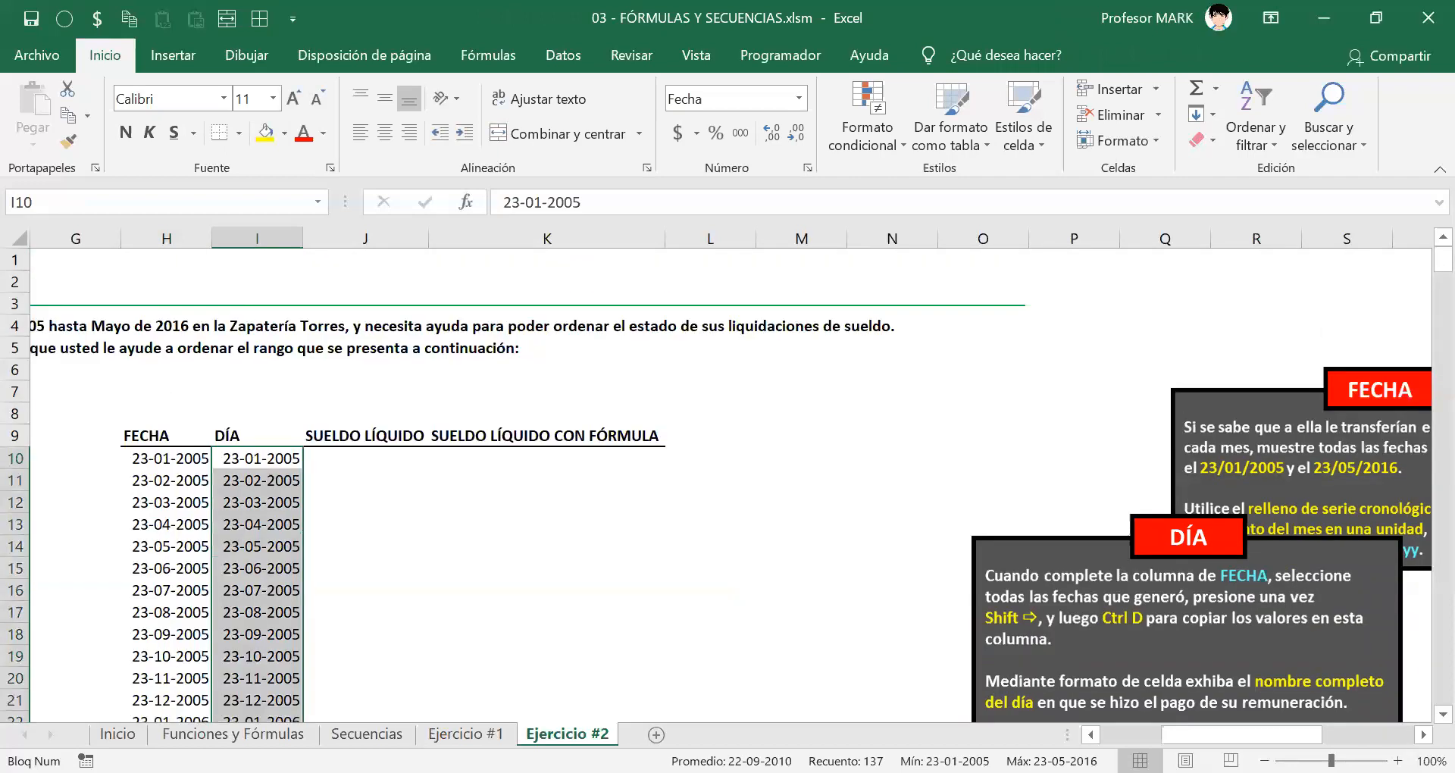
pyautogui.hotkey('ctrl', '1')
pyautogui.press('End')
pyautogui.press('Tab')
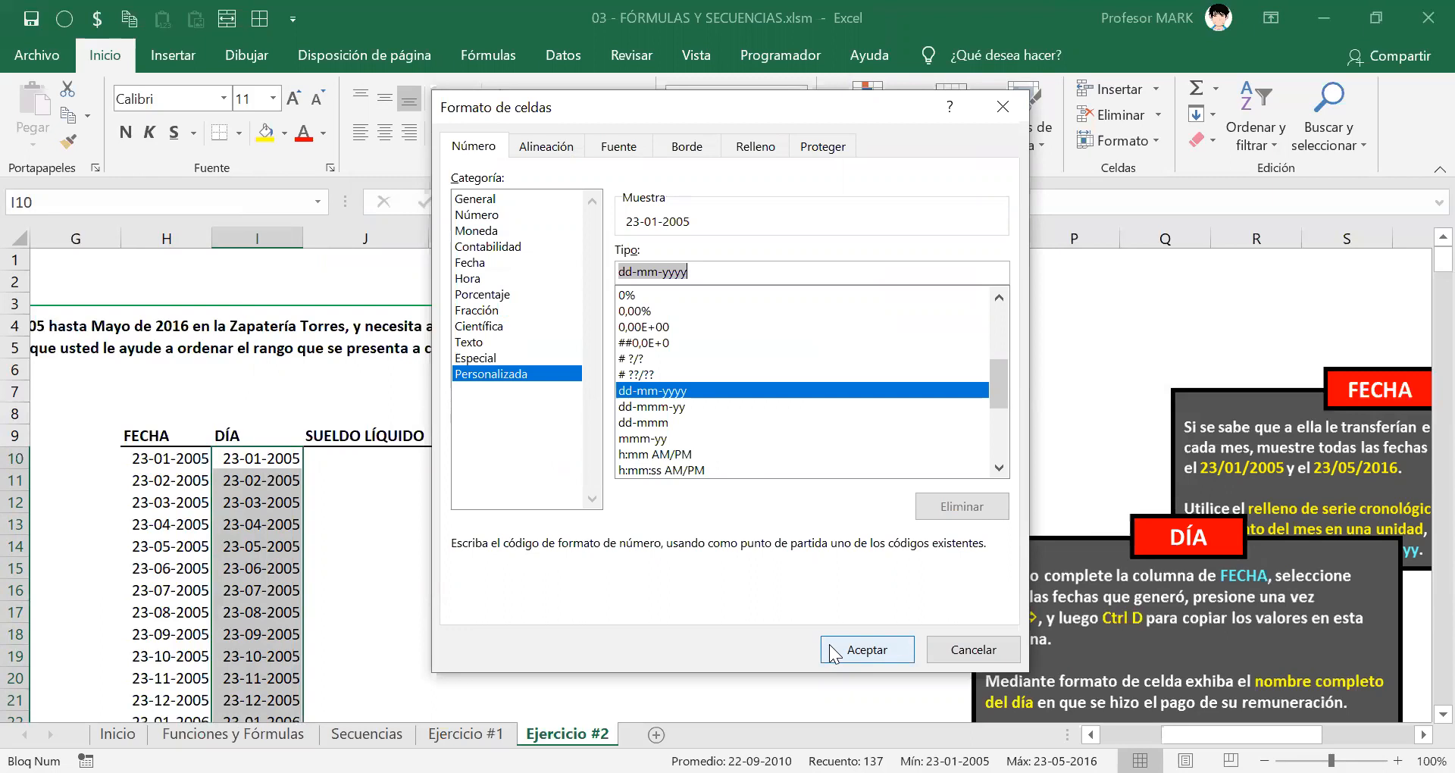
# Step: Replace the dd-mm-yyyy code with dddd so DÍA shows names like domingo and miércoles
pyautogui.press('BackSpace')
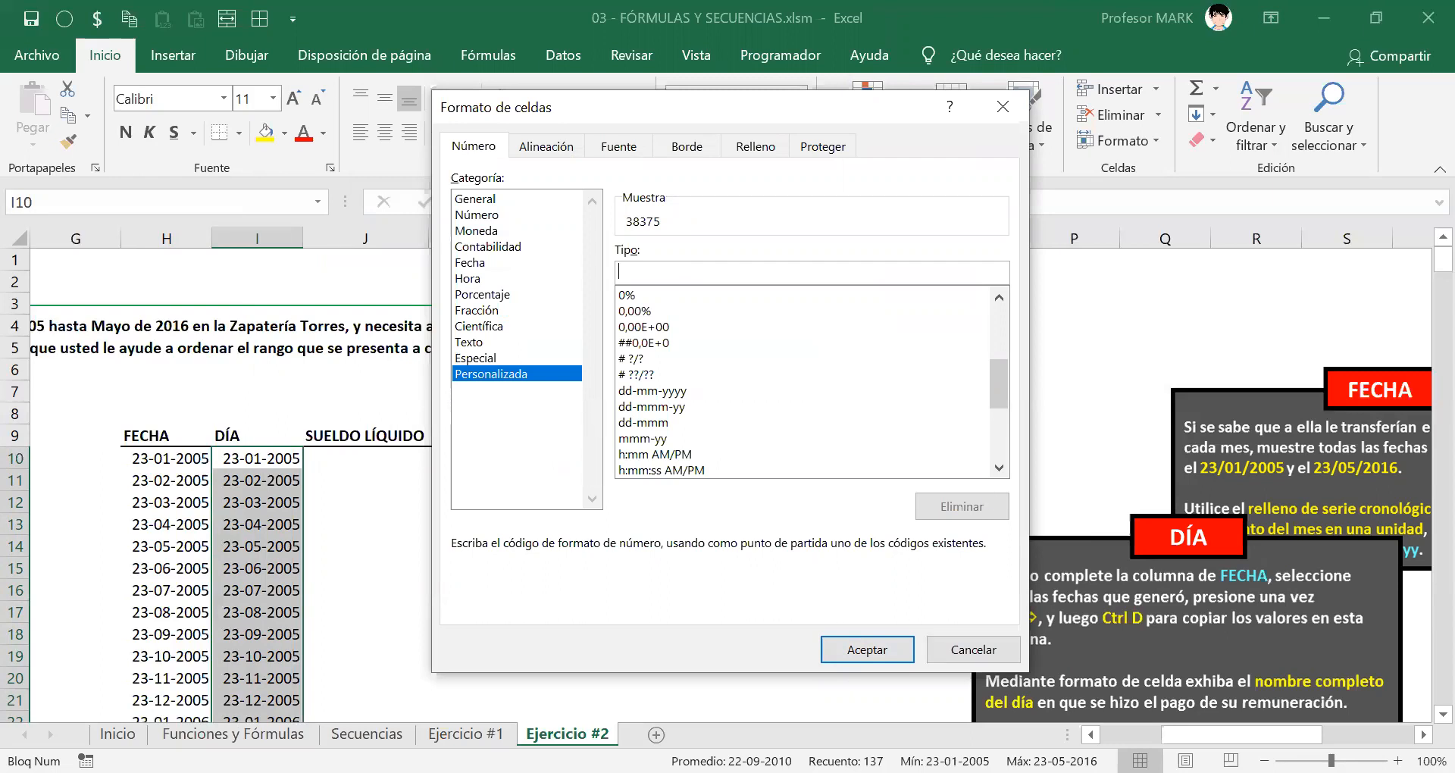
pyautogui.click(1147, 127)
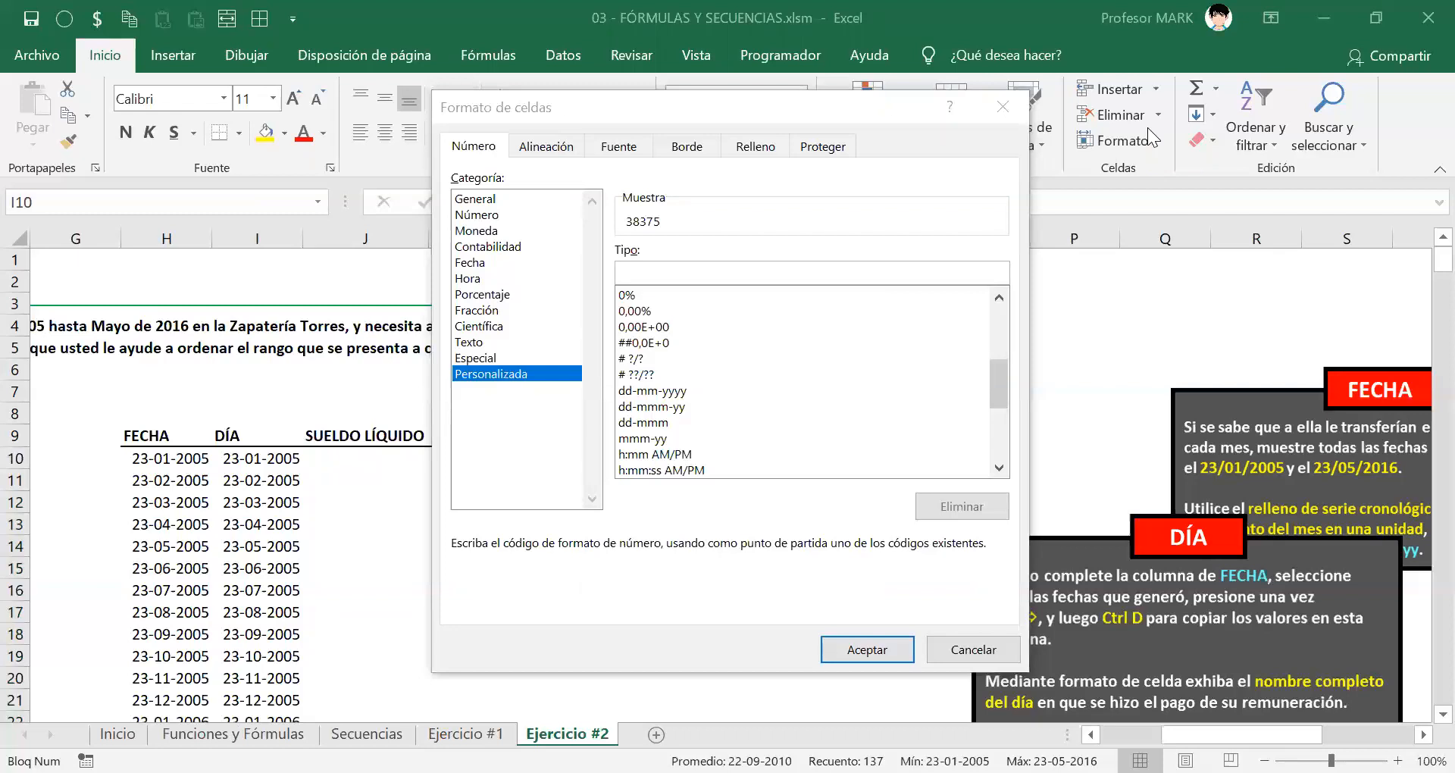
pyautogui.click(637, 273)
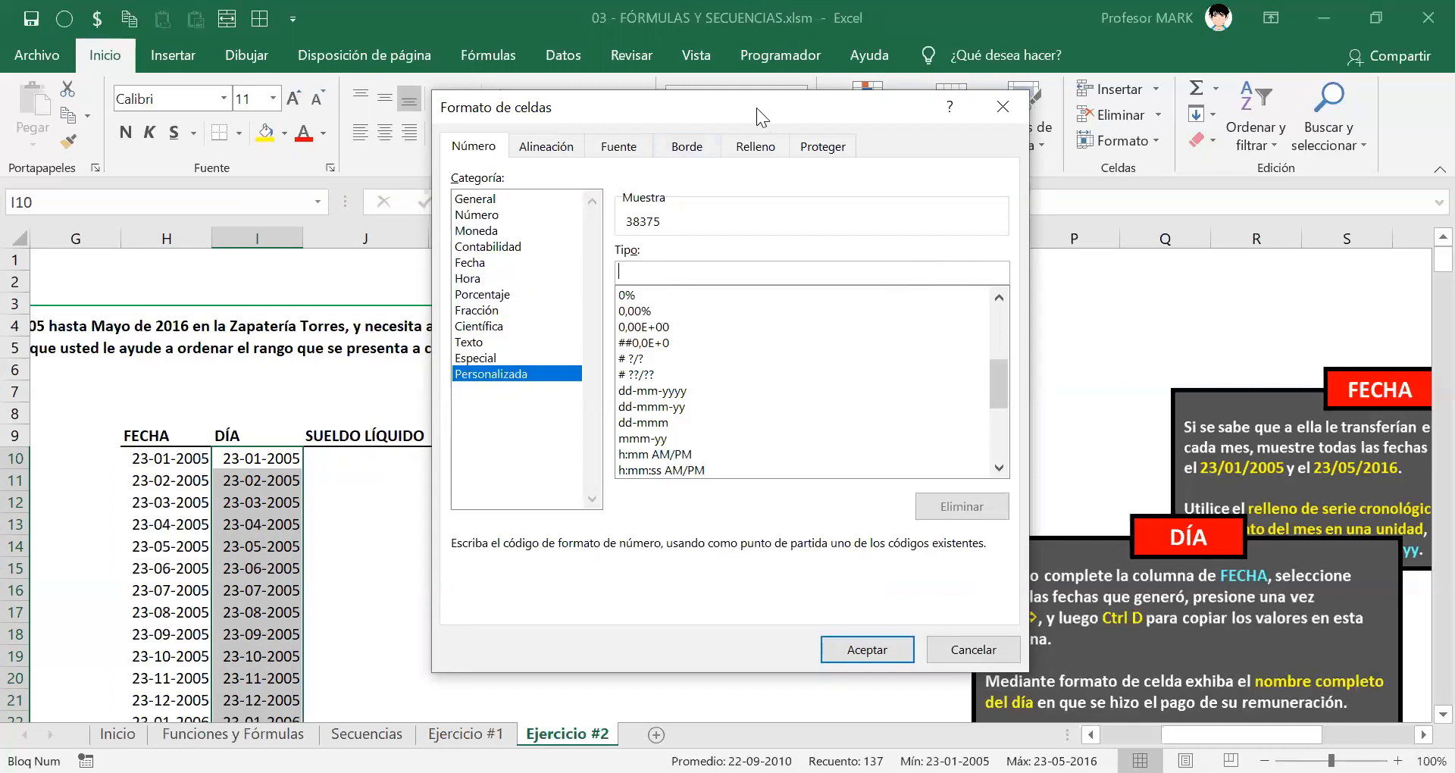
pyautogui.moveTo(756, 108); pyautogui.dragTo(713, 97)
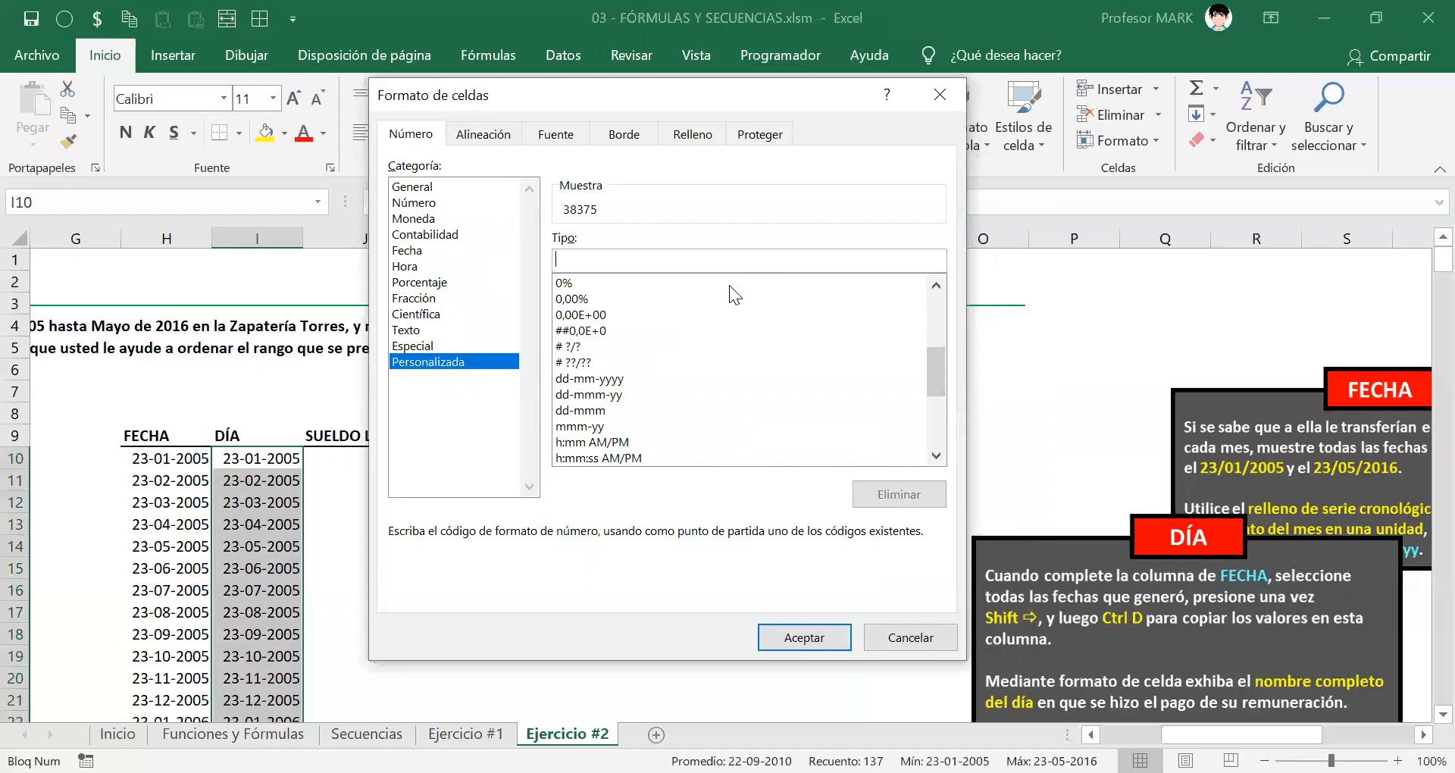
pyautogui.write('dddd')
pyautogui.click(783, 615)
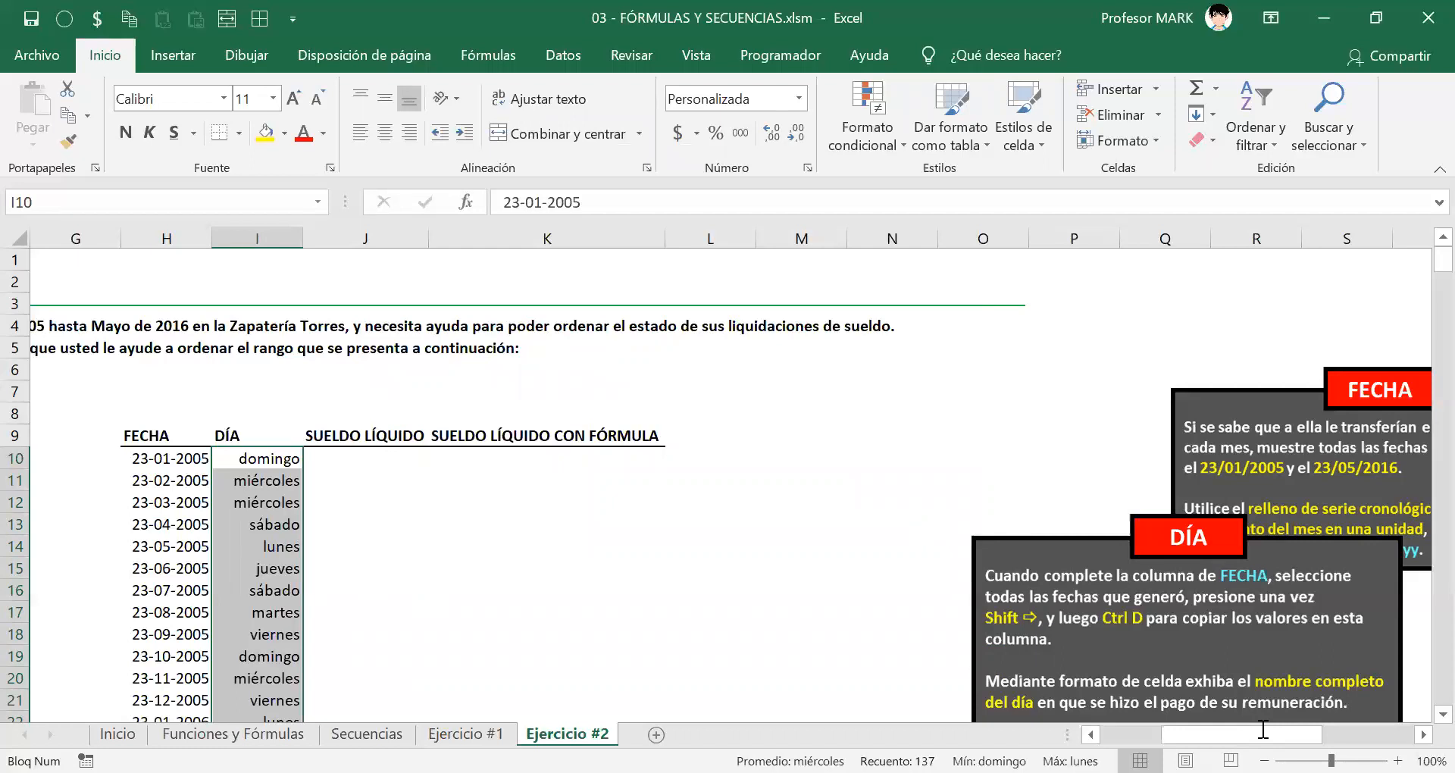
# Step: Save the workbook with Ctrl+S and the Save button
pyautogui.click(264, 458)
pyautogui.hotkey('ctrl', 's')
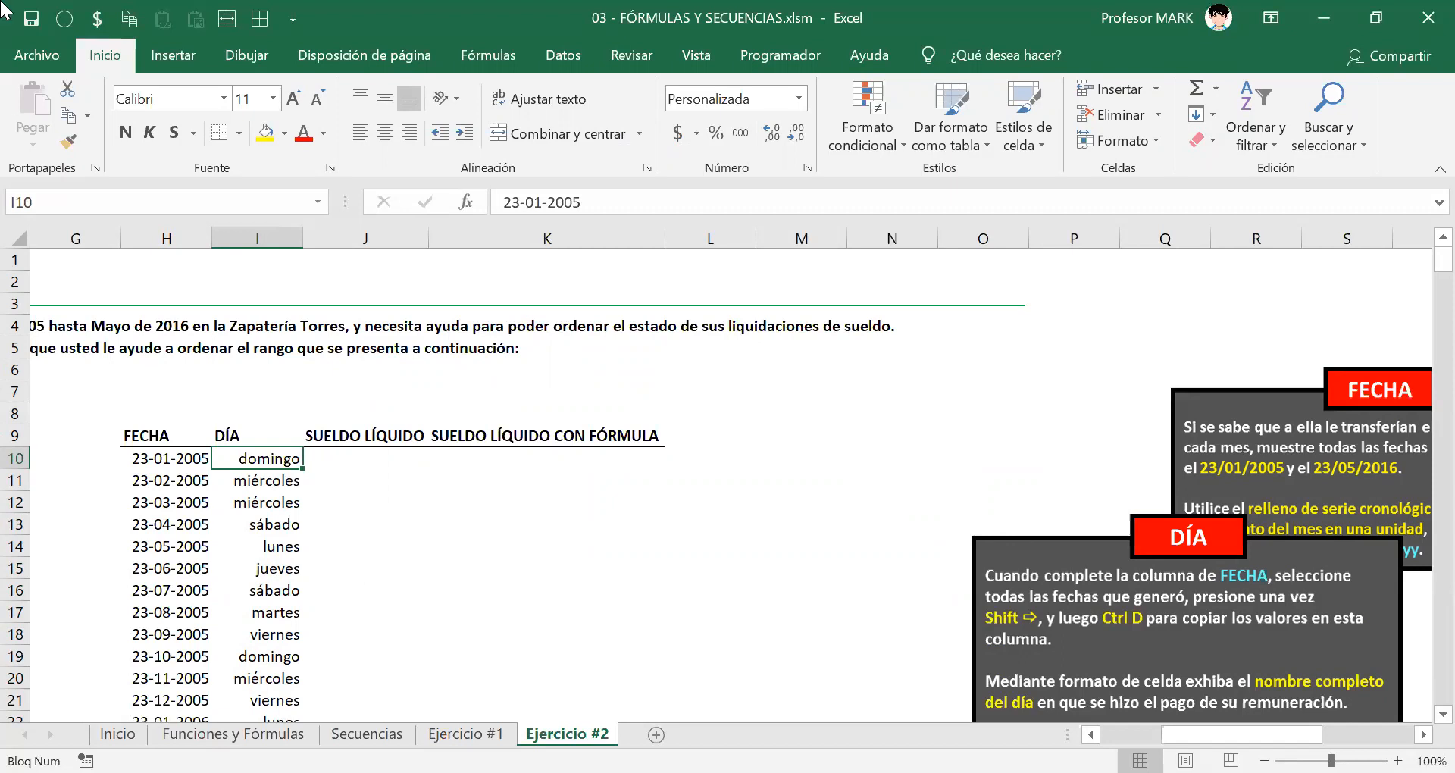
pyautogui.click(32, 20)
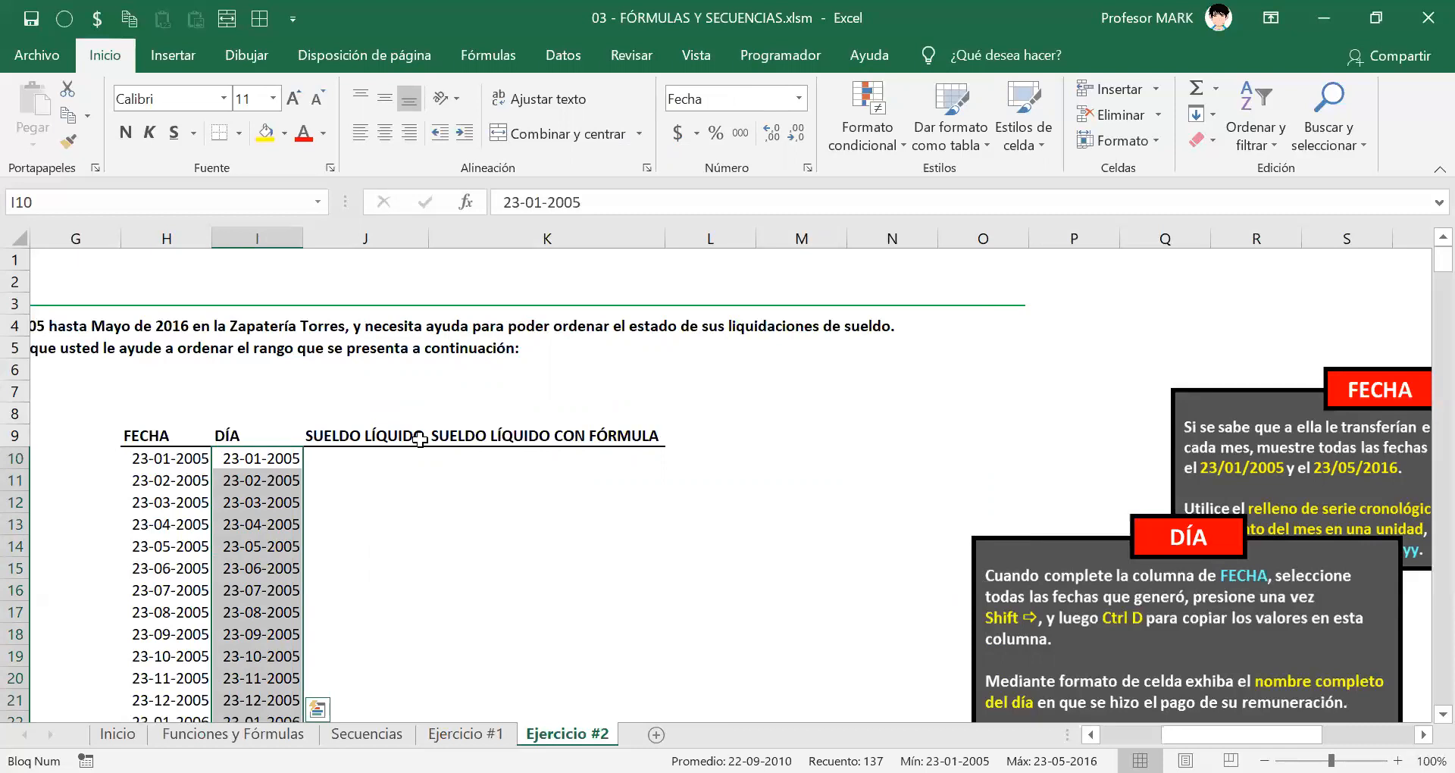
# Step: Give the DÍA cells the Personalizada format dddd so they read domingo, miércoles, etc
pyautogui.scroll(-6, 311, 500)
pyautogui.scroll(6, 301, 455)
pyautogui.scroll(-5, 295, 453)
pyautogui.scroll(5, 287, 443)
pyautogui.scroll(-2, 280, 455)
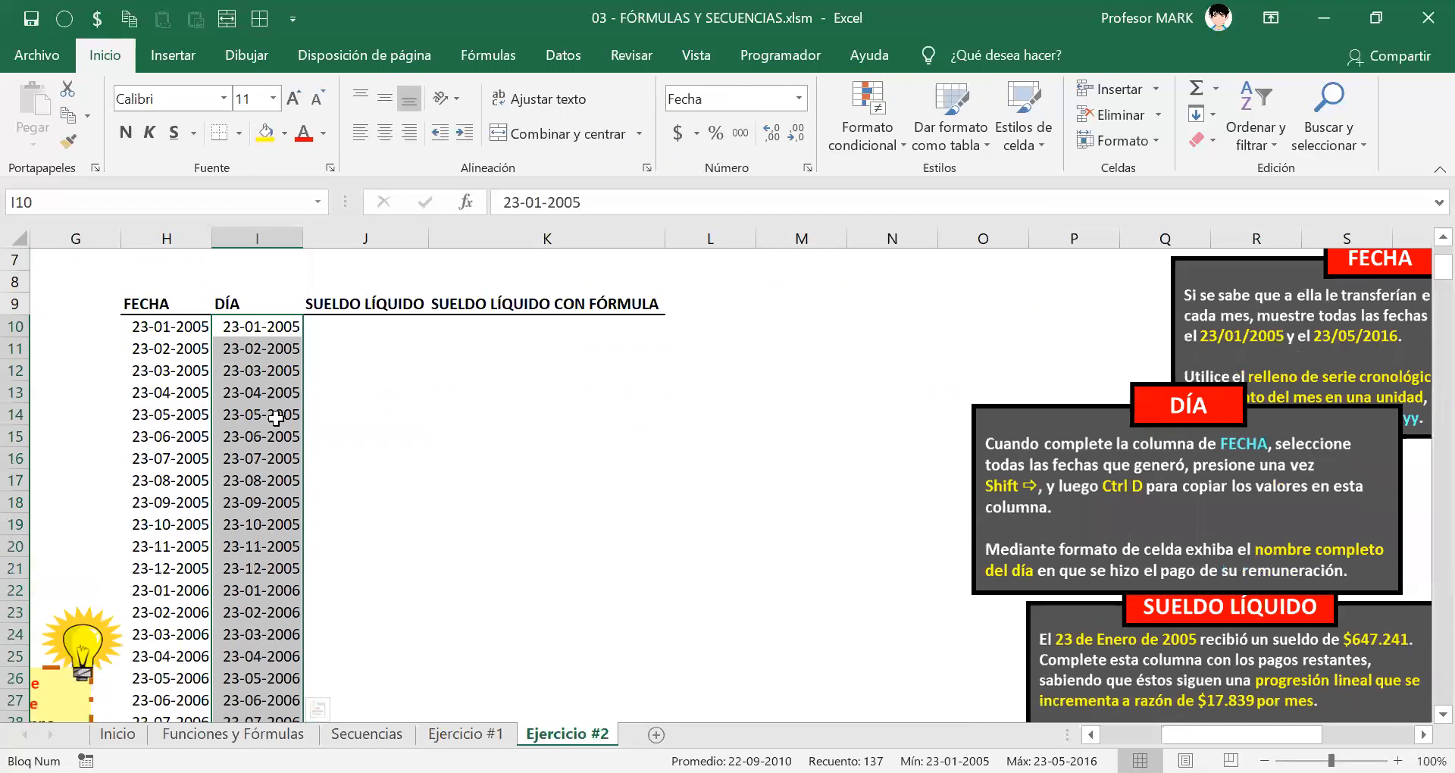
pyautogui.rightClick(261, 362)
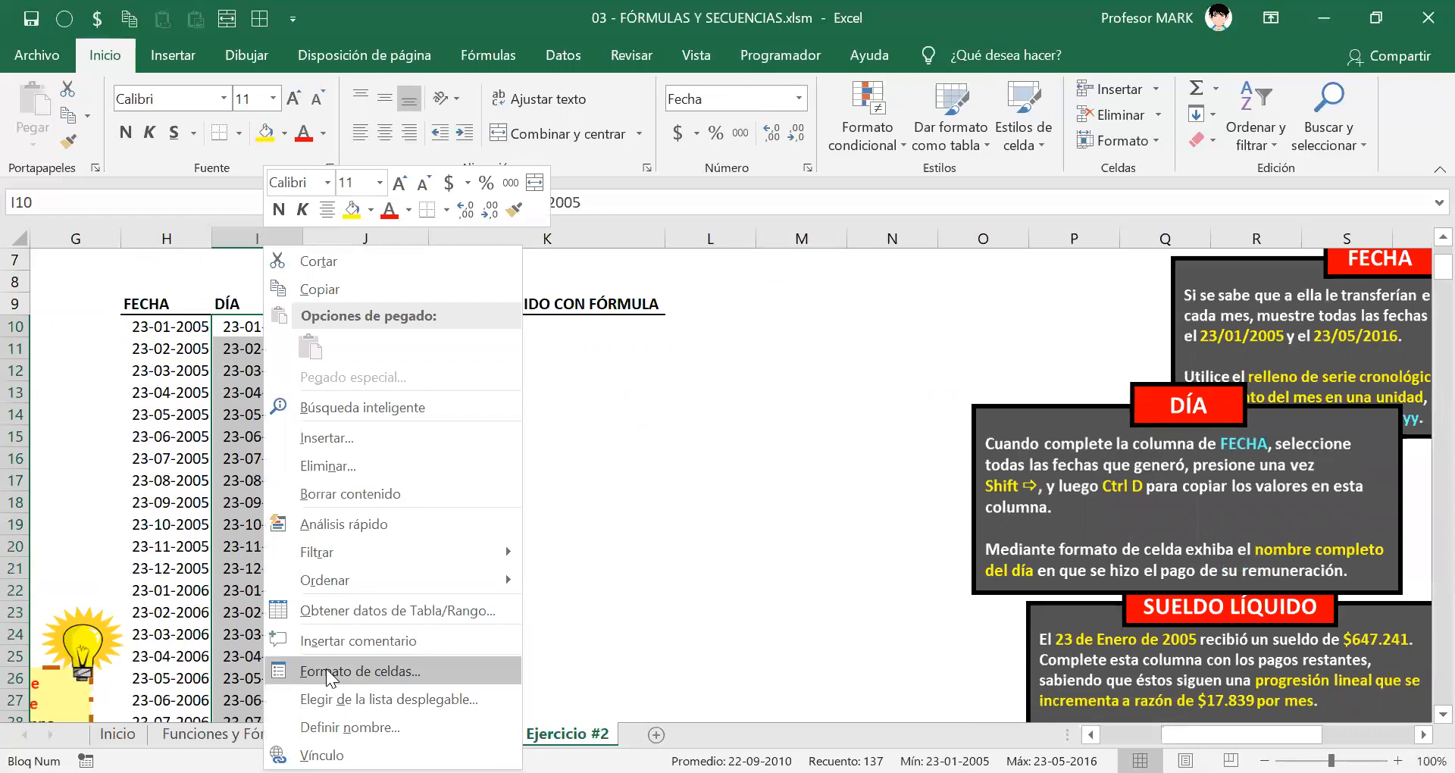
pyautogui.click(328, 672)
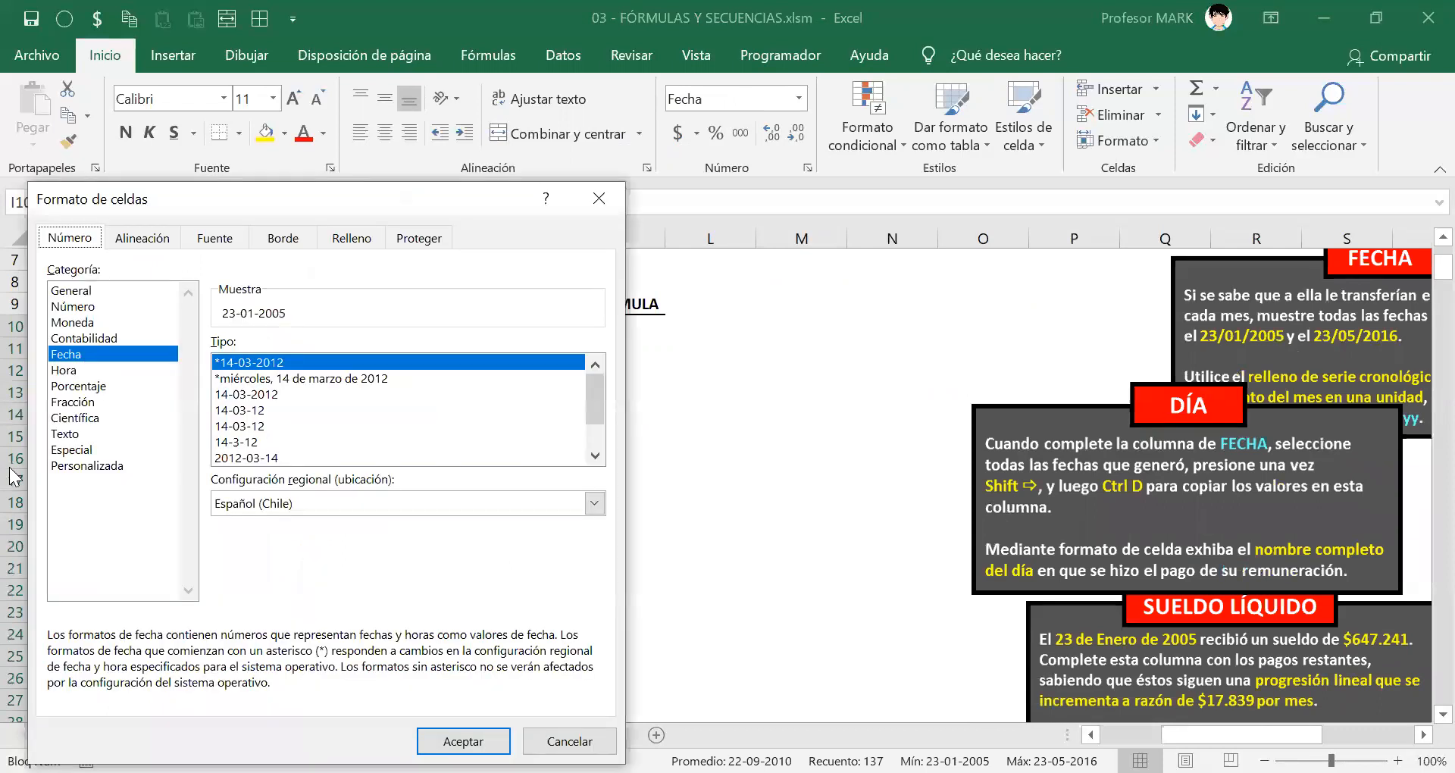
pyautogui.click(97, 468)
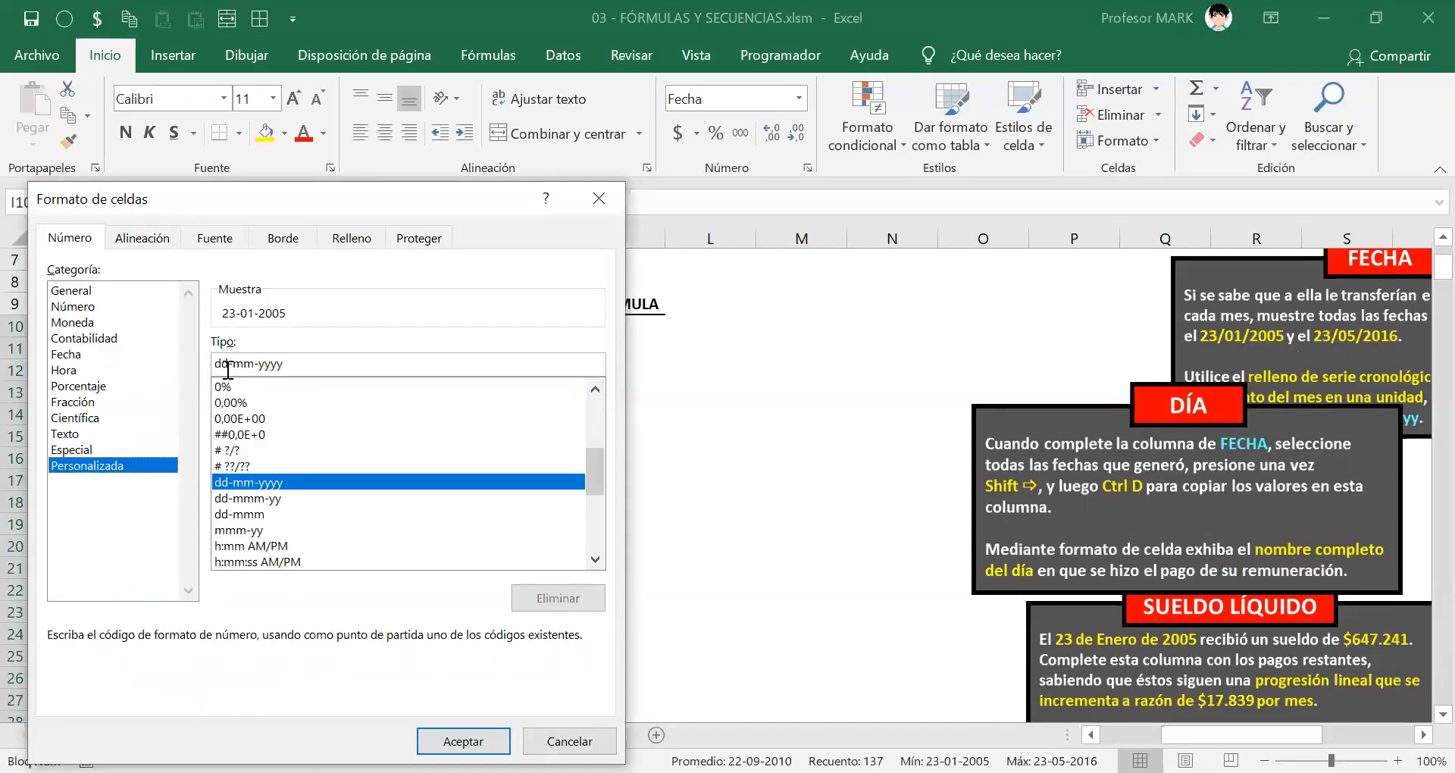
pyautogui.moveTo(367, 365); pyautogui.dragTo(85, 369)
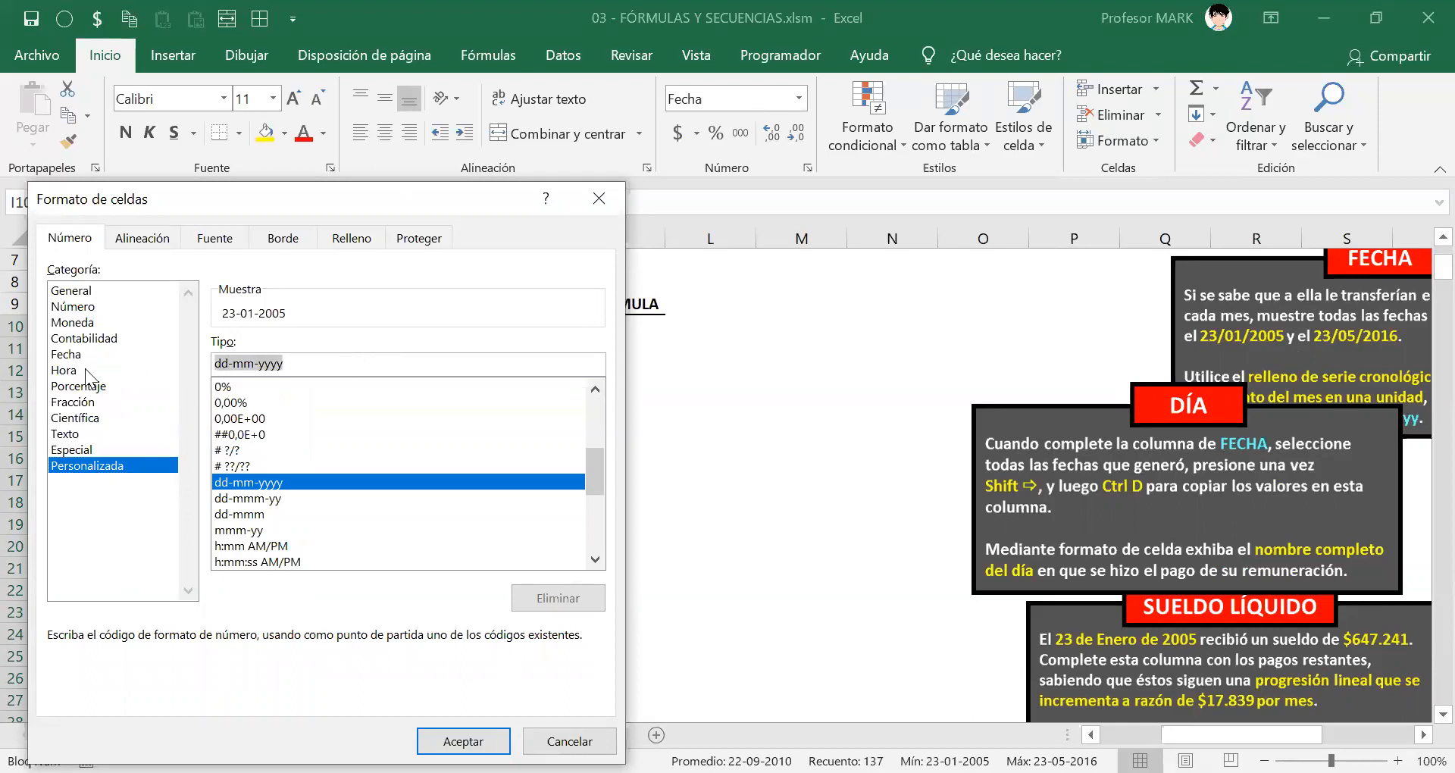
pyautogui.write('dddd')
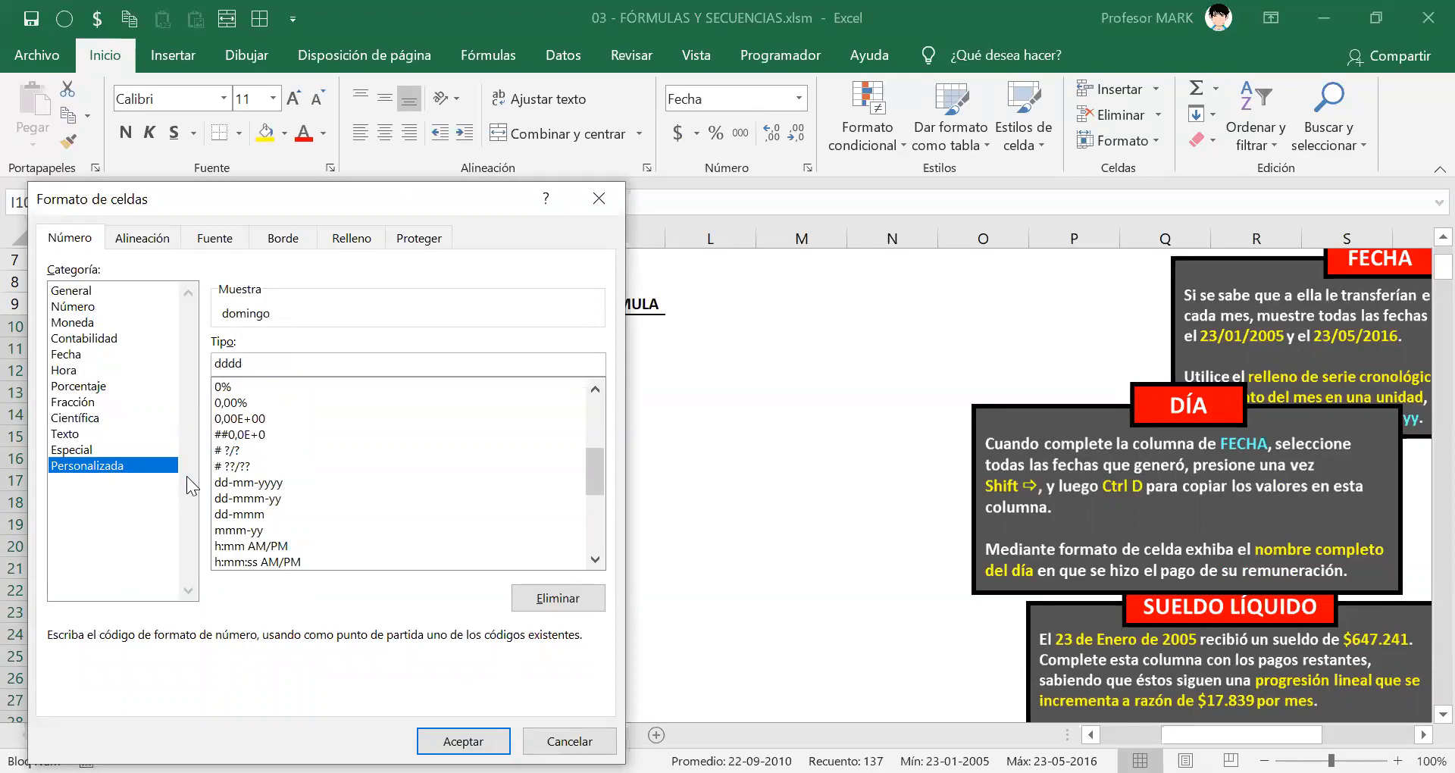
pyautogui.moveTo(266, 362); pyautogui.dragTo(149, 352)
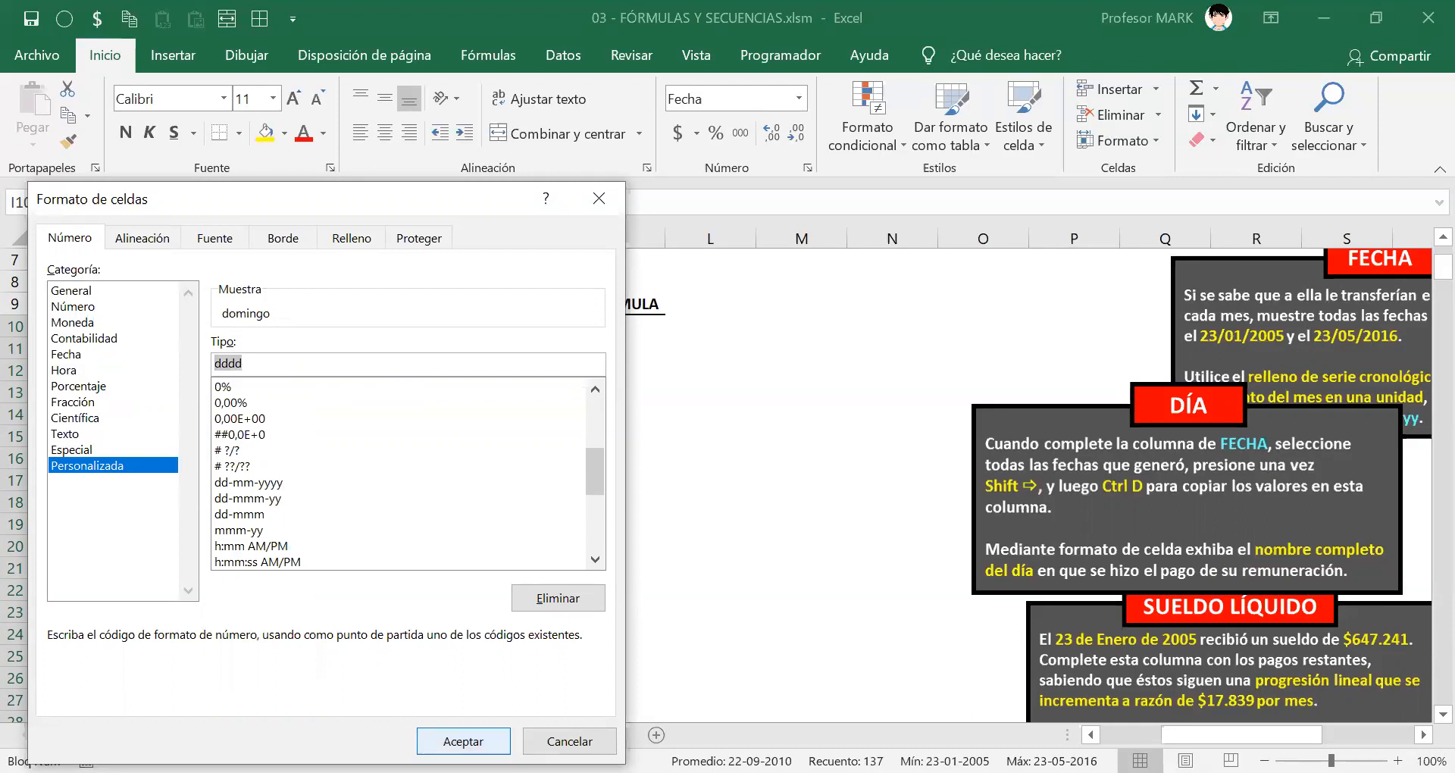
pyautogui.click(463, 741)
pyautogui.click(260, 344)
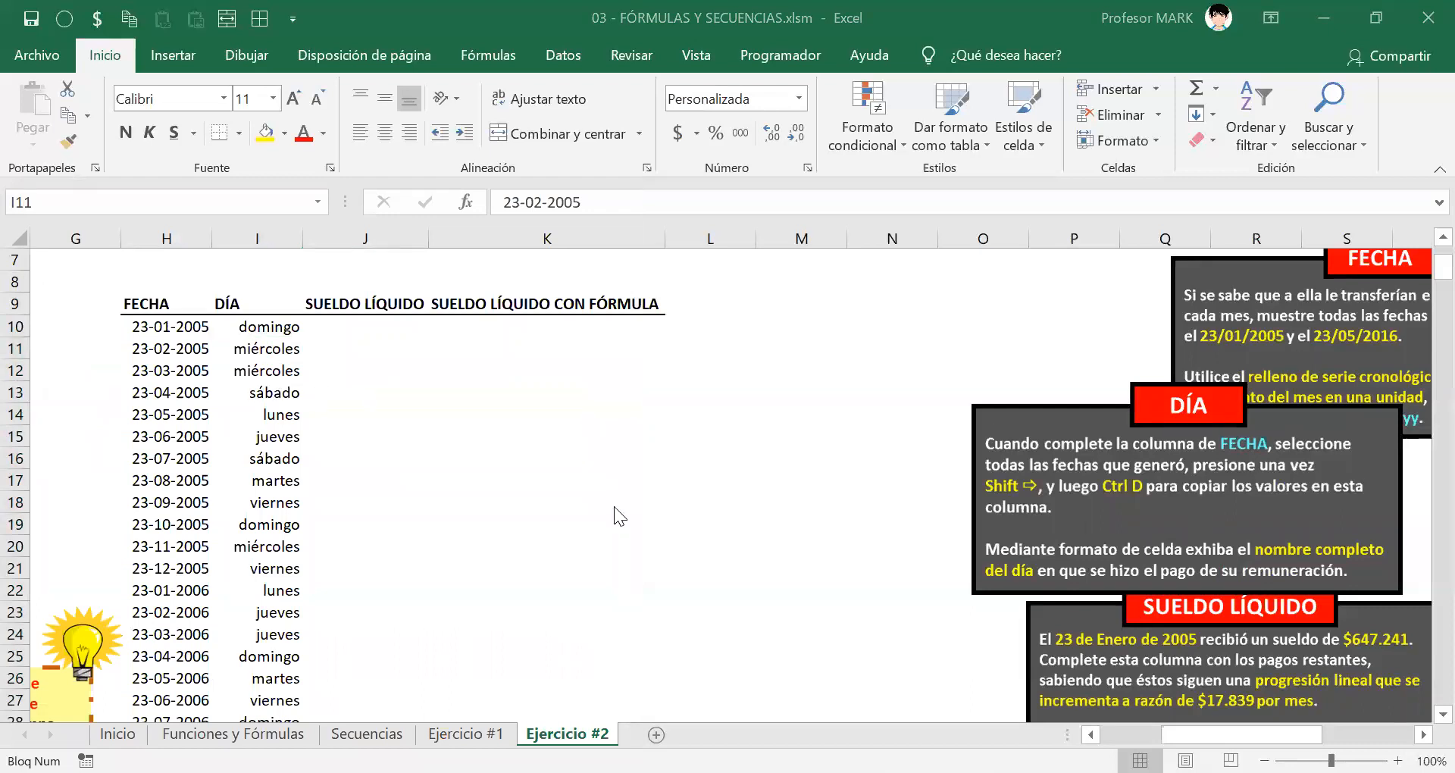
pyautogui.click(342, 329)
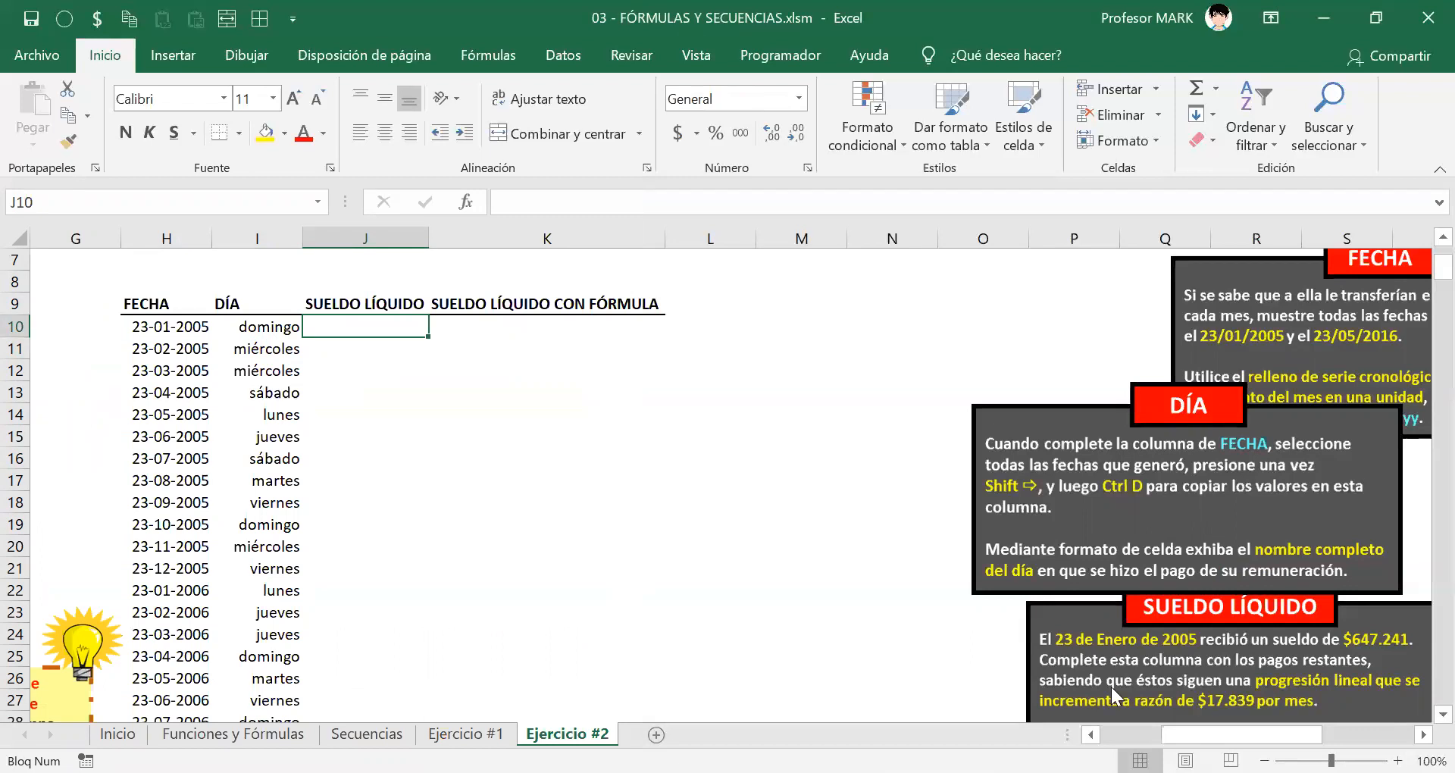
# Step: Place the SUELDO LÍQUIDO box over columns G–K and shift the FECHA and DÍA boxes right
pyautogui.moveTo(1137, 658); pyautogui.dragTo(192, 602)
pyautogui.moveTo(1020, 451); pyautogui.dragTo(1318, 615)
pyautogui.moveTo(1269, 295); pyautogui.dragTo(1443, 287)
pyautogui.moveTo(1298, 601); pyautogui.dragTo(1419, 488)
pyautogui.moveTo(1384, 384); pyautogui.dragTo(1411, 383)
pyautogui.moveTo(1415, 493); pyautogui.dragTo(1424, 494)
pyautogui.moveTo(316, 507); pyautogui.dragTo(610, 465)
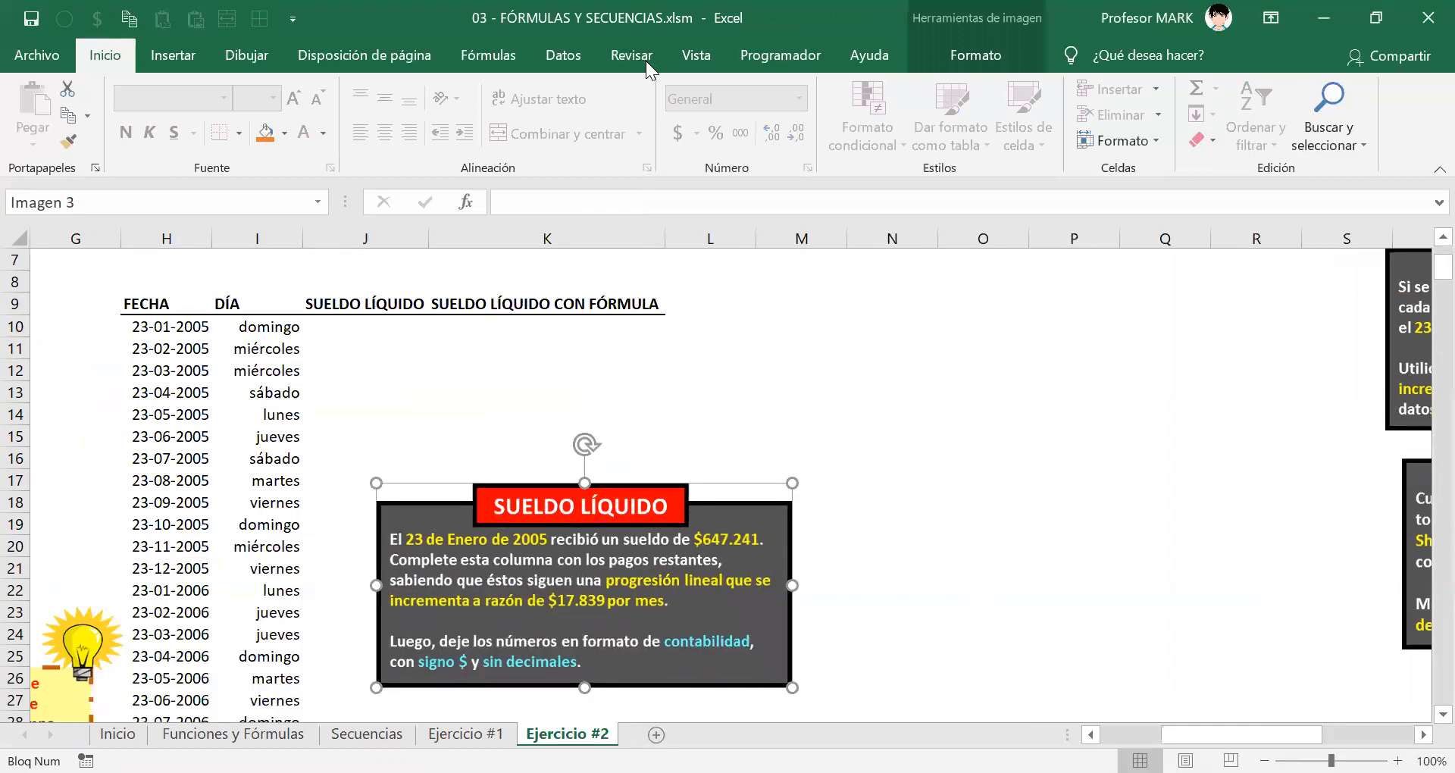
pyautogui.moveTo(512, 500); pyautogui.dragTo(315, 490)
pyautogui.click(350, 329)
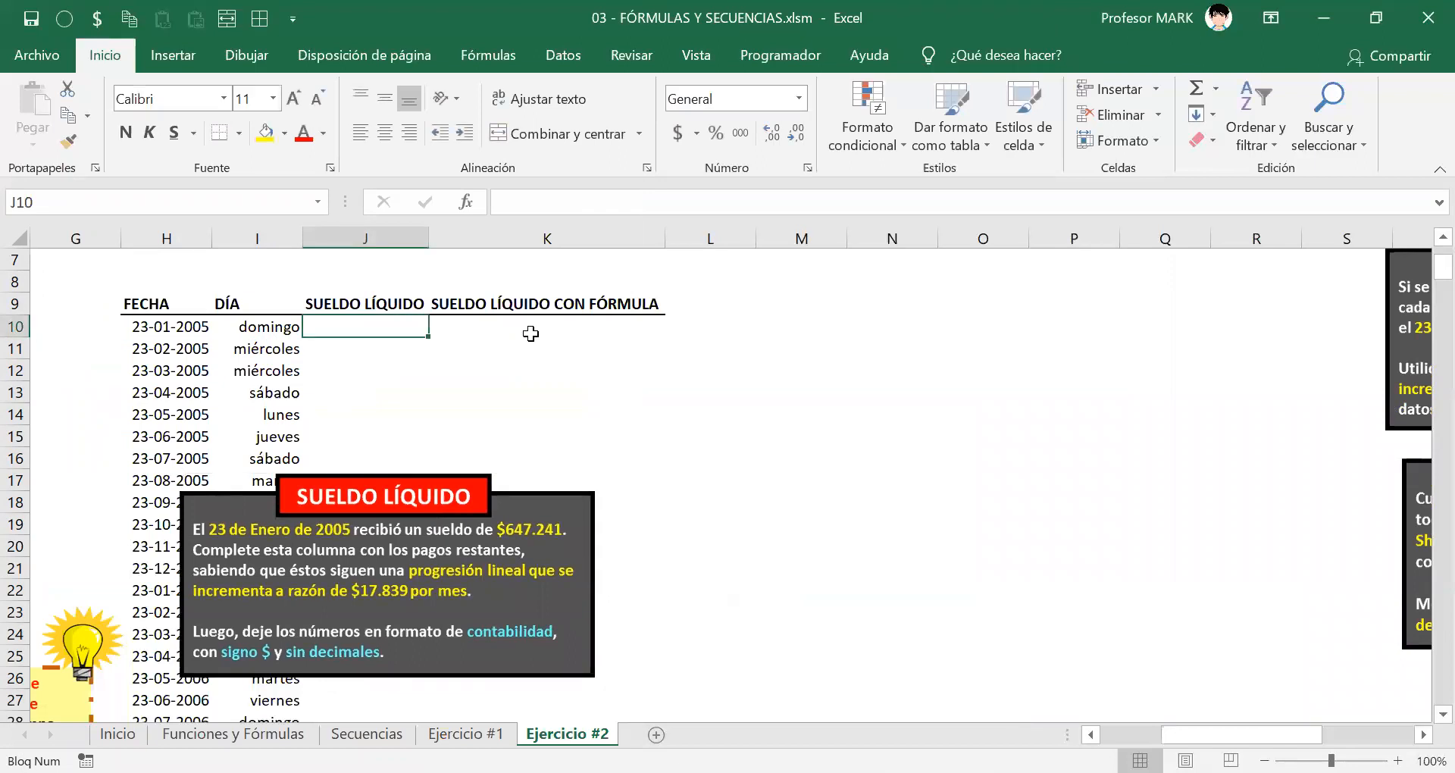
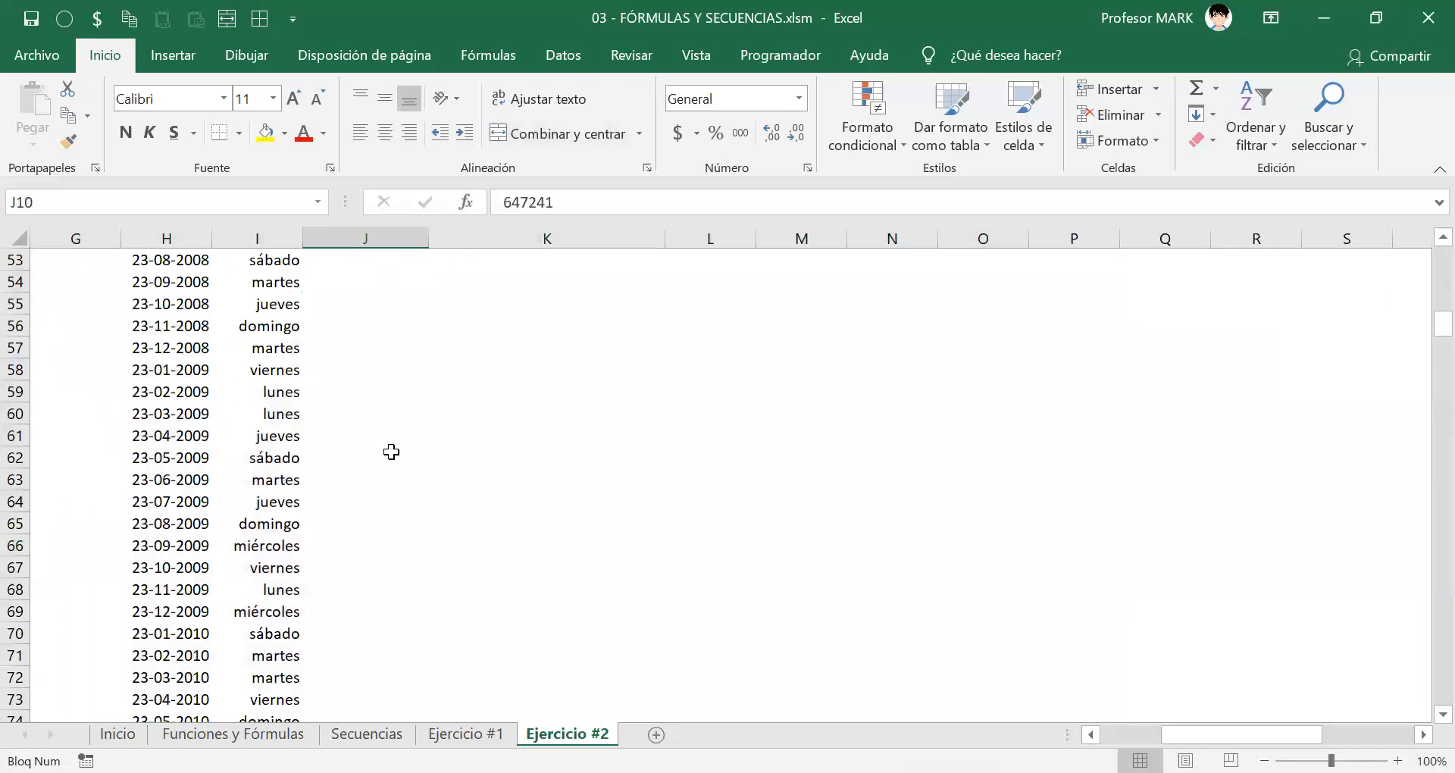
pyautogui.scroll(-7, 391, 453)
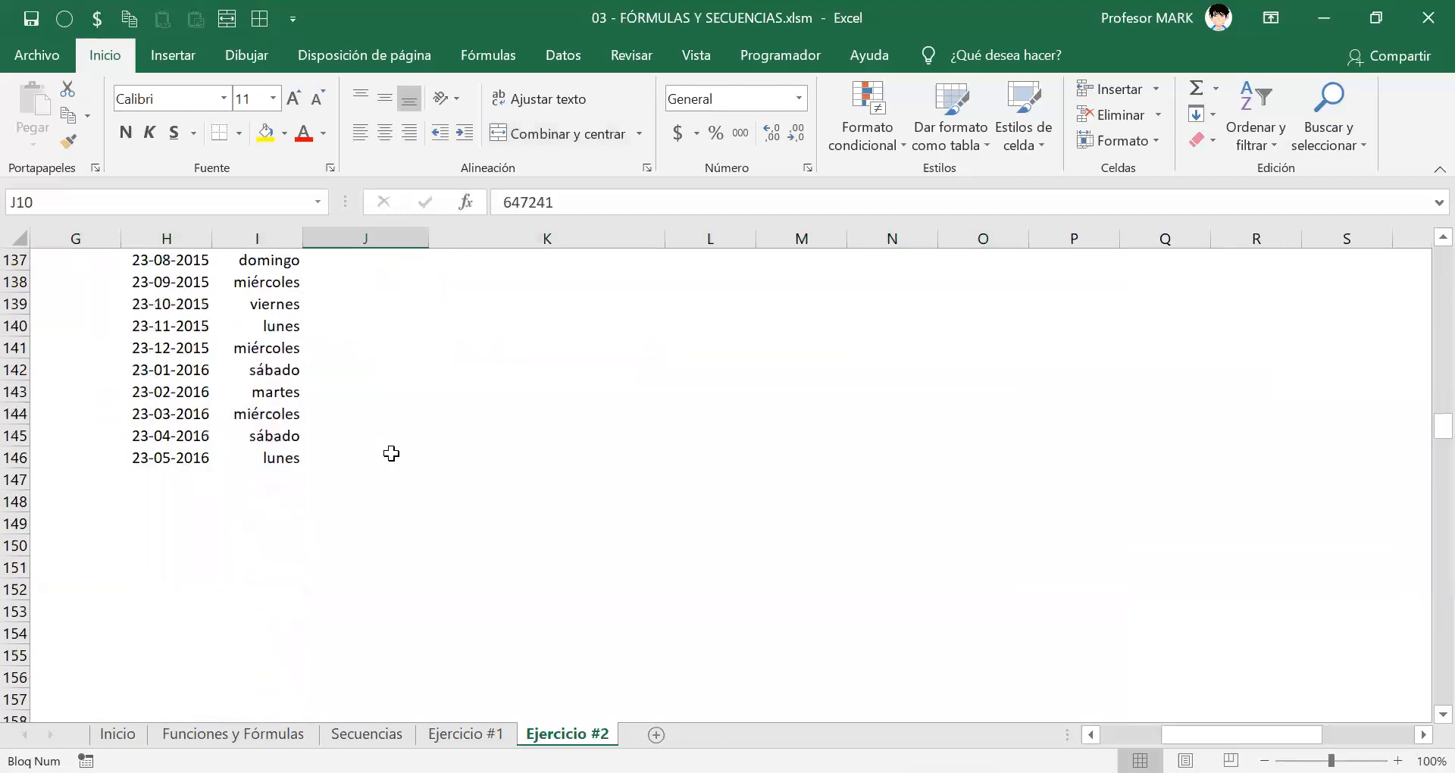
# Step: Scroll down to check the last weekday entry, for 23-05-2016
pyautogui.click(297, 459)
pyautogui.scroll(2, 297, 459)
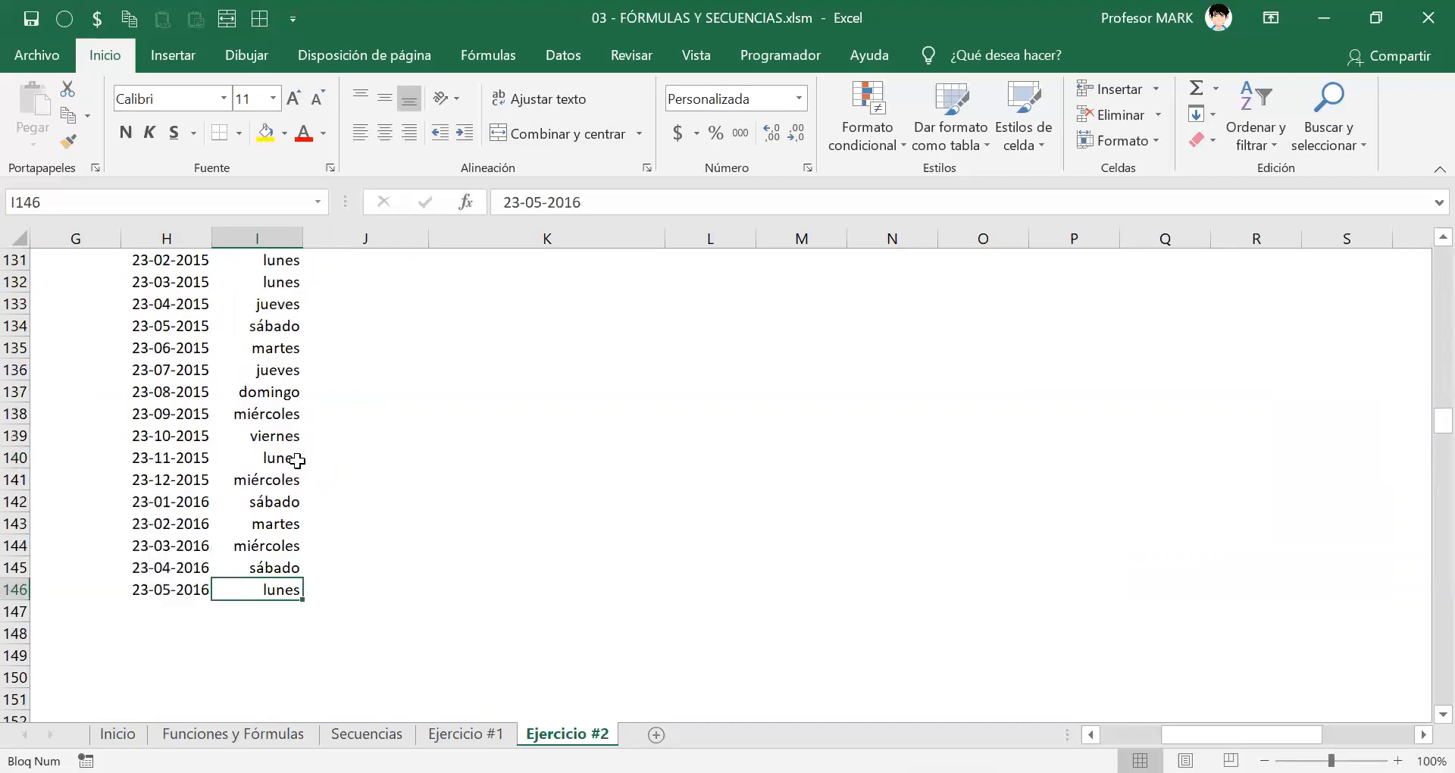
pyautogui.hotkey('ctrl', 'Up')
pyautogui.press('Down')
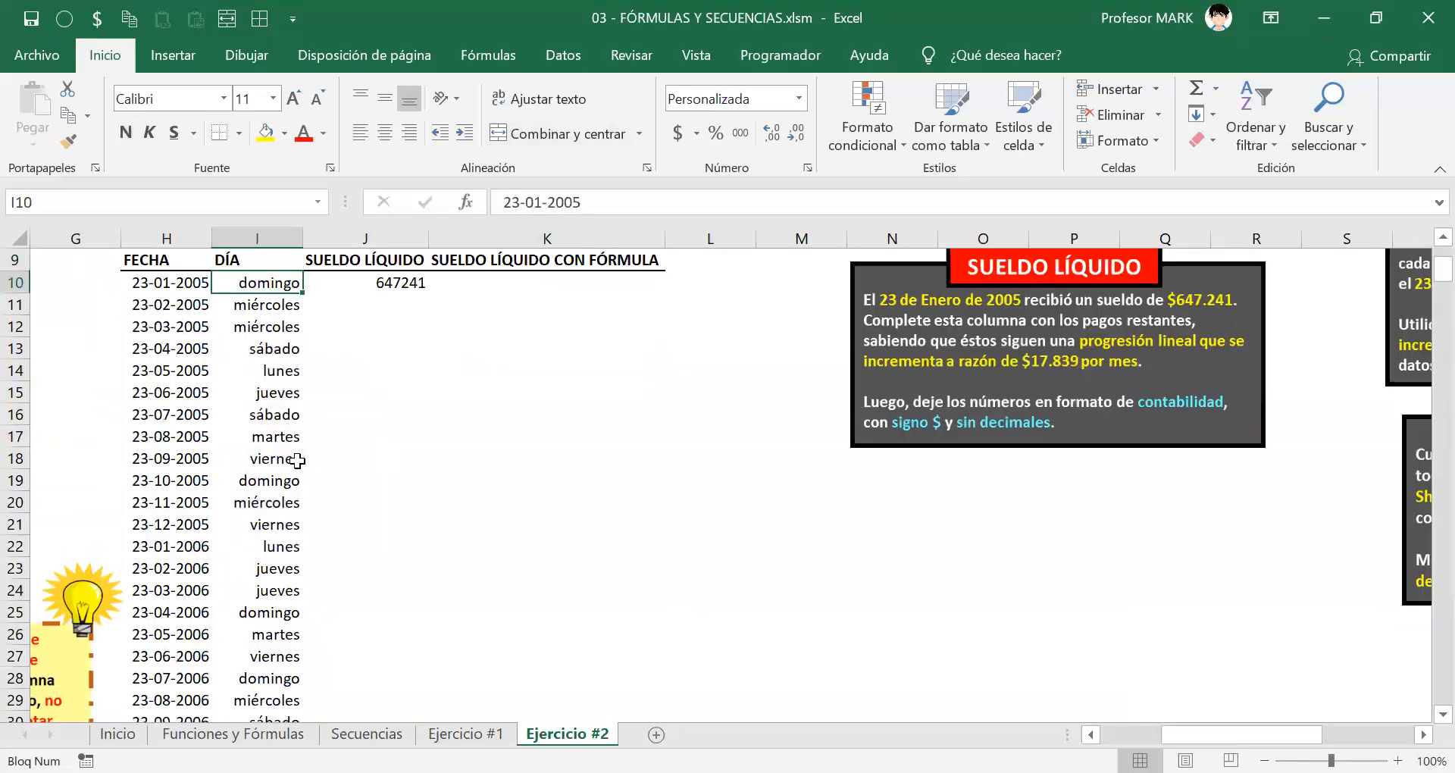
pyautogui.hotkey('ctrl', 'shift', 'Down')
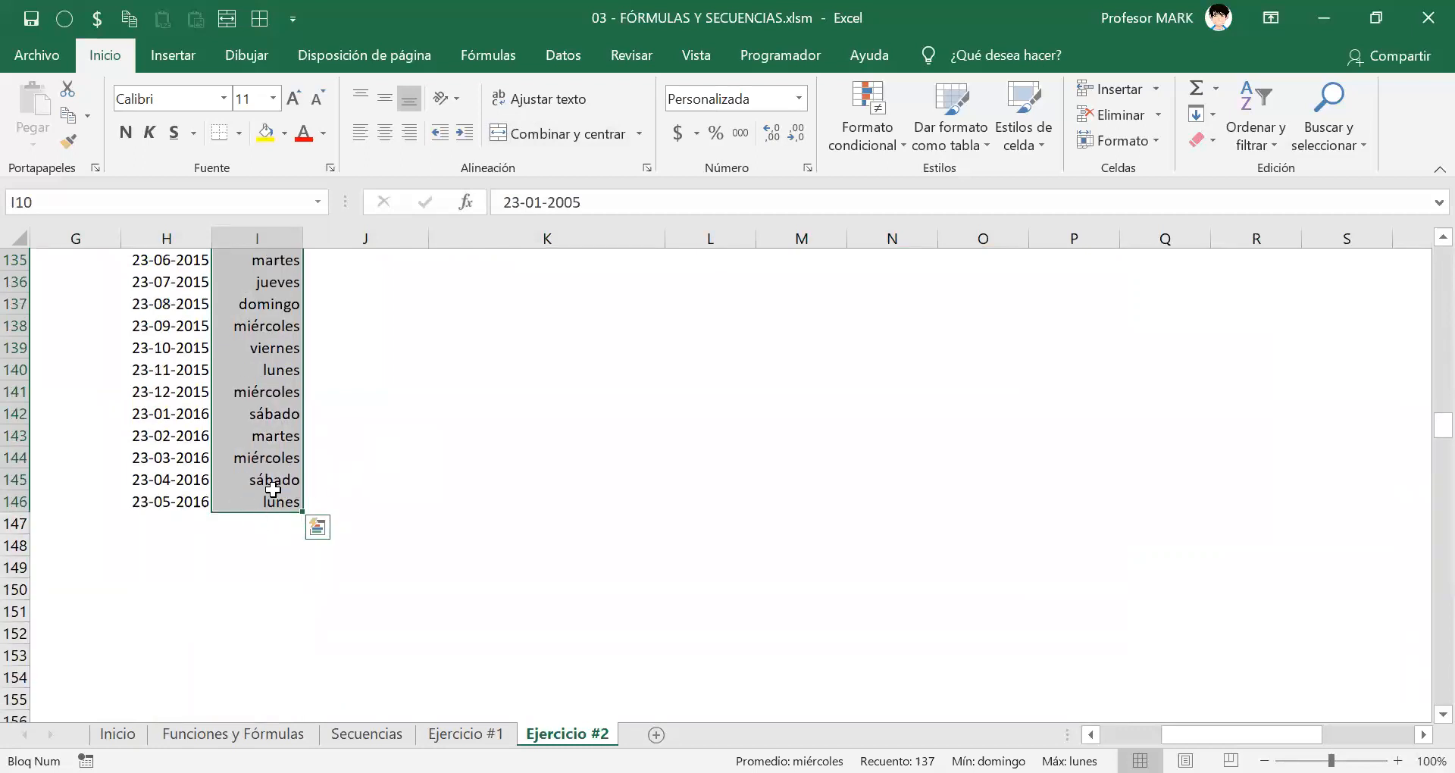
pyautogui.scroll(16, 282, 484)
pyautogui.scroll(20, 283, 517)
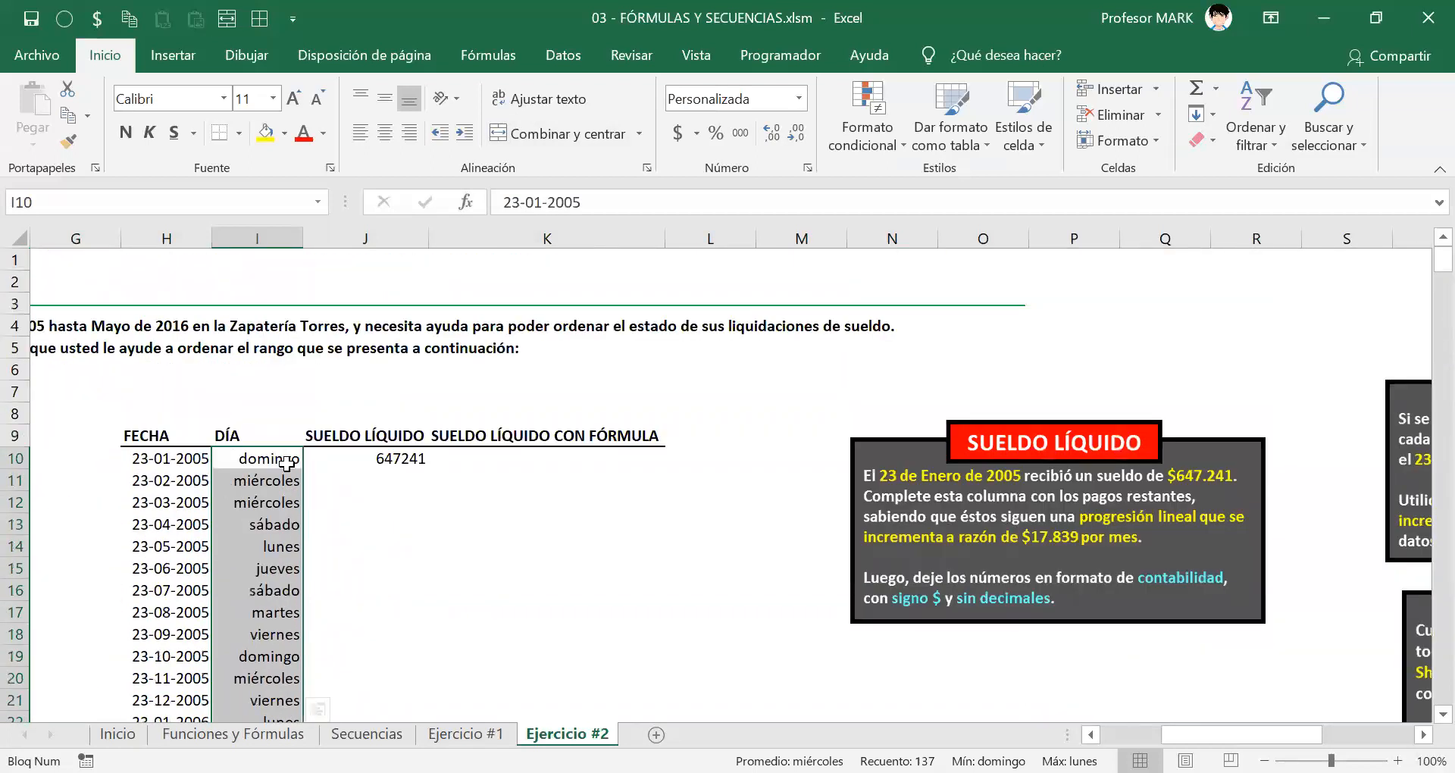
pyautogui.click(381, 459)
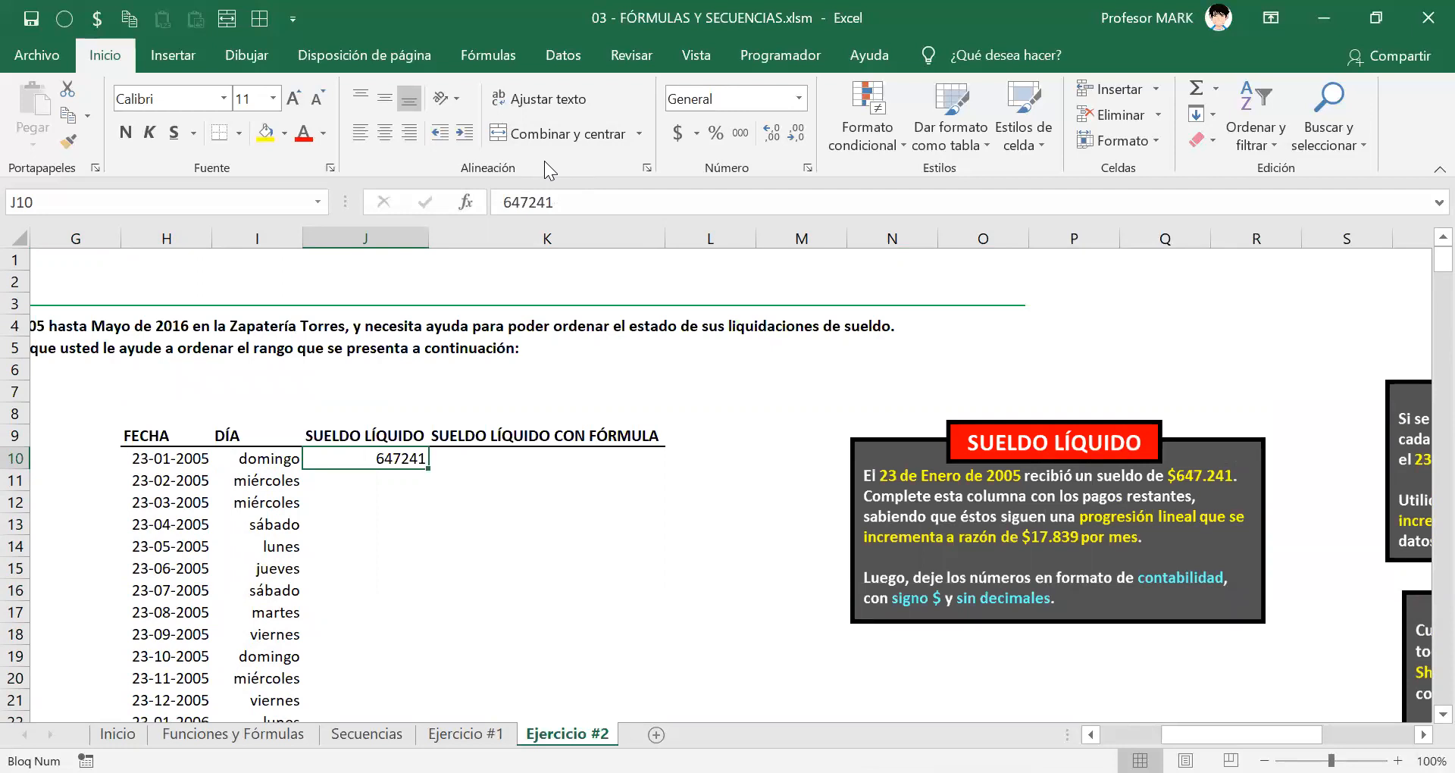
pyautogui.hotkey('shift', 'Down')
pyautogui.hotkey('shift', 'Down')
pyautogui.hotkey('shift', 'Down')
pyautogui.hotkey('shift', 'Down')
pyautogui.hotkey('shift', 'Down')
pyautogui.hotkey('shift', 'Down')
pyautogui.hotkey('shift', 'Down')
pyautogui.hotkey('shift', 'Down')
pyautogui.hotkey('shift', 'Down')
pyautogui.hotkey('shift', 'Down')
pyautogui.hotkey('shift', 'Down')
pyautogui.hotkey('shift', 'Down')
pyautogui.hotkey('shift', 'Down')
pyautogui.hotkey('shift', 'Down')
pyautogui.hotkey('shift', 'Down')
pyautogui.hotkey('shift', 'Down')
pyautogui.hotkey('shift', 'Down')
pyautogui.hotkey('shift', 'Down')
pyautogui.hotkey('shift', 'Down')
pyautogui.hotkey('shift', 'Down')
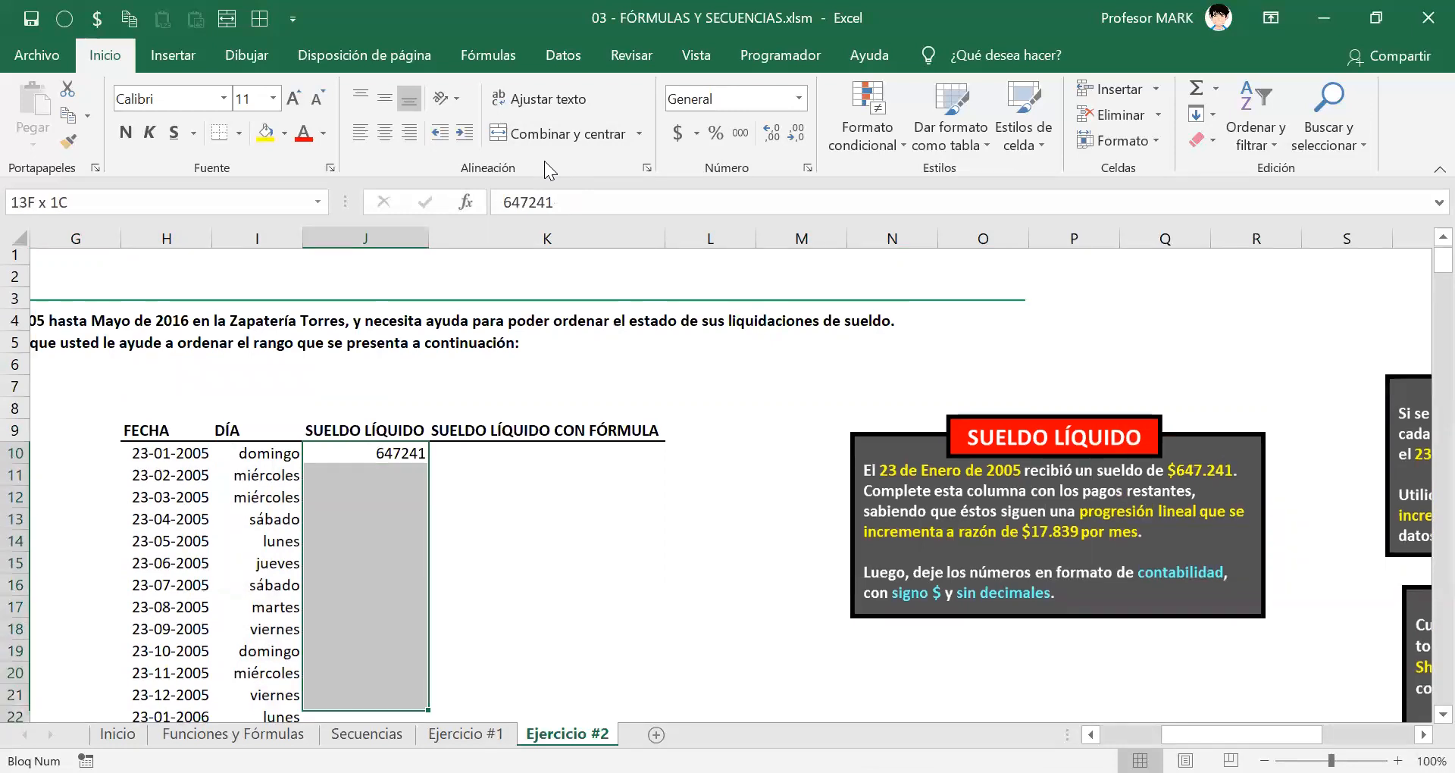
# Step: Extend the selection from J10 down to J146, the last date row
pyautogui.hotkey('shift', 'Down')
pyautogui.hotkey('shift', 'Down')
pyautogui.hotkey('shift', 'Down')
pyautogui.hotkey('shift', 'Down')
pyautogui.hotkey('shift', 'Down')
pyautogui.hotkey('shift', 'Down')
pyautogui.hotkey('shift', 'Down')
pyautogui.hotkey('shift', 'Down')
pyautogui.hotkey('shift', 'Down')
pyautogui.hotkey('shift', 'Down')
pyautogui.hotkey('shift', 'Down')
pyautogui.hotkey('shift', 'Down')
pyautogui.hotkey('shift', 'Down')
pyautogui.hotkey('shift', 'Down')
pyautogui.hotkey('shift', 'Down')
pyautogui.hotkey('shift', 'Down')
pyautogui.hotkey('shift', 'Down')
pyautogui.hotkey('shift', 'Down')
pyautogui.hotkey('shift', 'Down')
pyautogui.hotkey('shift', 'Down')
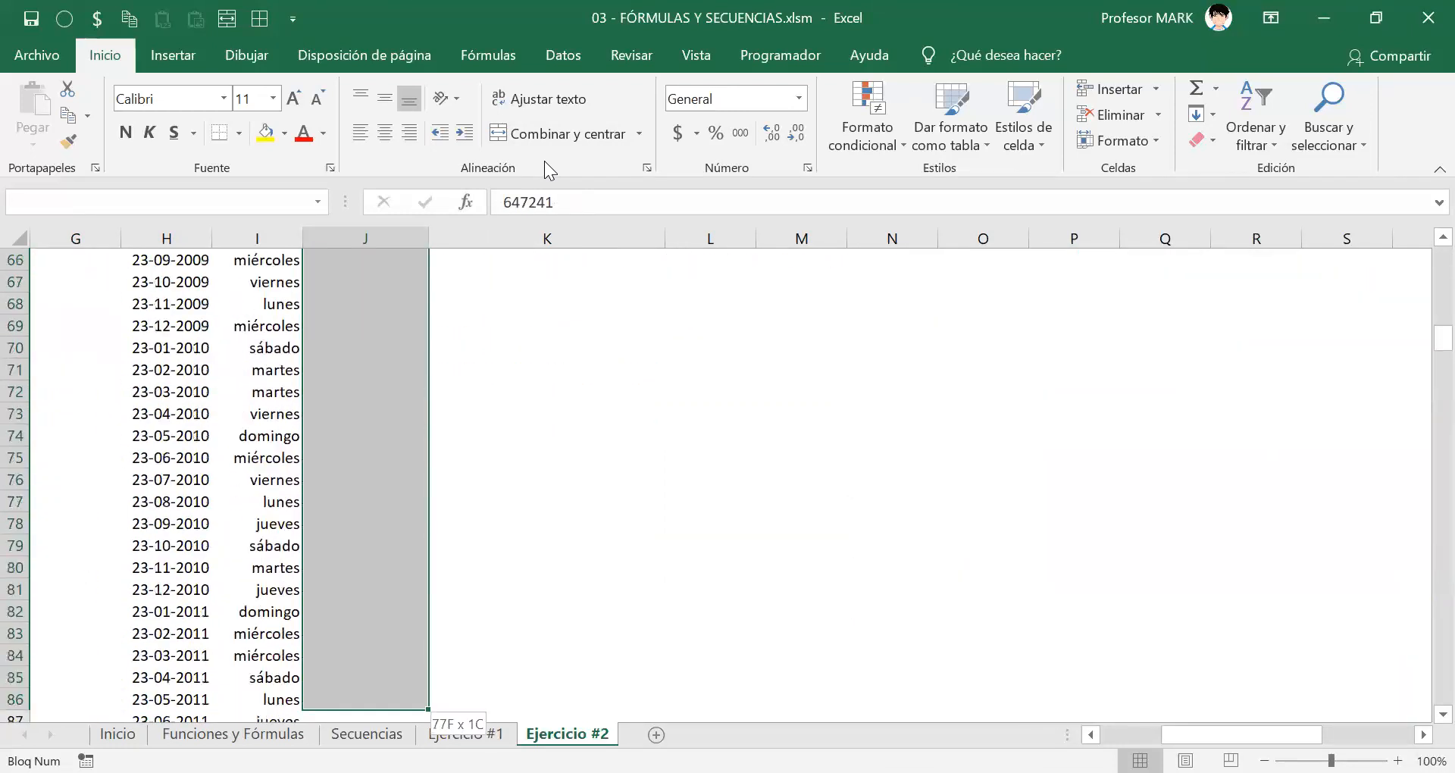
pyautogui.hotkey('shift', 'Down')
pyautogui.hotkey('shift', 'Down')
pyautogui.hotkey('shift', 'Down')
pyautogui.hotkey('shift', 'Down')
pyautogui.hotkey('shift', 'Down')
pyautogui.hotkey('shift', 'Down')
pyautogui.hotkey('shift', 'Down')
pyautogui.hotkey('shift', 'Down')
pyautogui.hotkey('shift', 'Down')
pyautogui.hotkey('shift', 'Down')
pyautogui.hotkey('shift', 'Down')
pyautogui.hotkey('shift', 'Down')
pyautogui.hotkey('shift', 'Down')
pyautogui.hotkey('shift', 'Down')
pyautogui.hotkey('shift', 'Down')
pyautogui.hotkey('shift', 'Down')
pyautogui.hotkey('shift', 'Down')
pyautogui.hotkey('shift', 'Down')
pyautogui.hotkey('shift', 'Down')
pyautogui.hotkey('shift', 'Down')
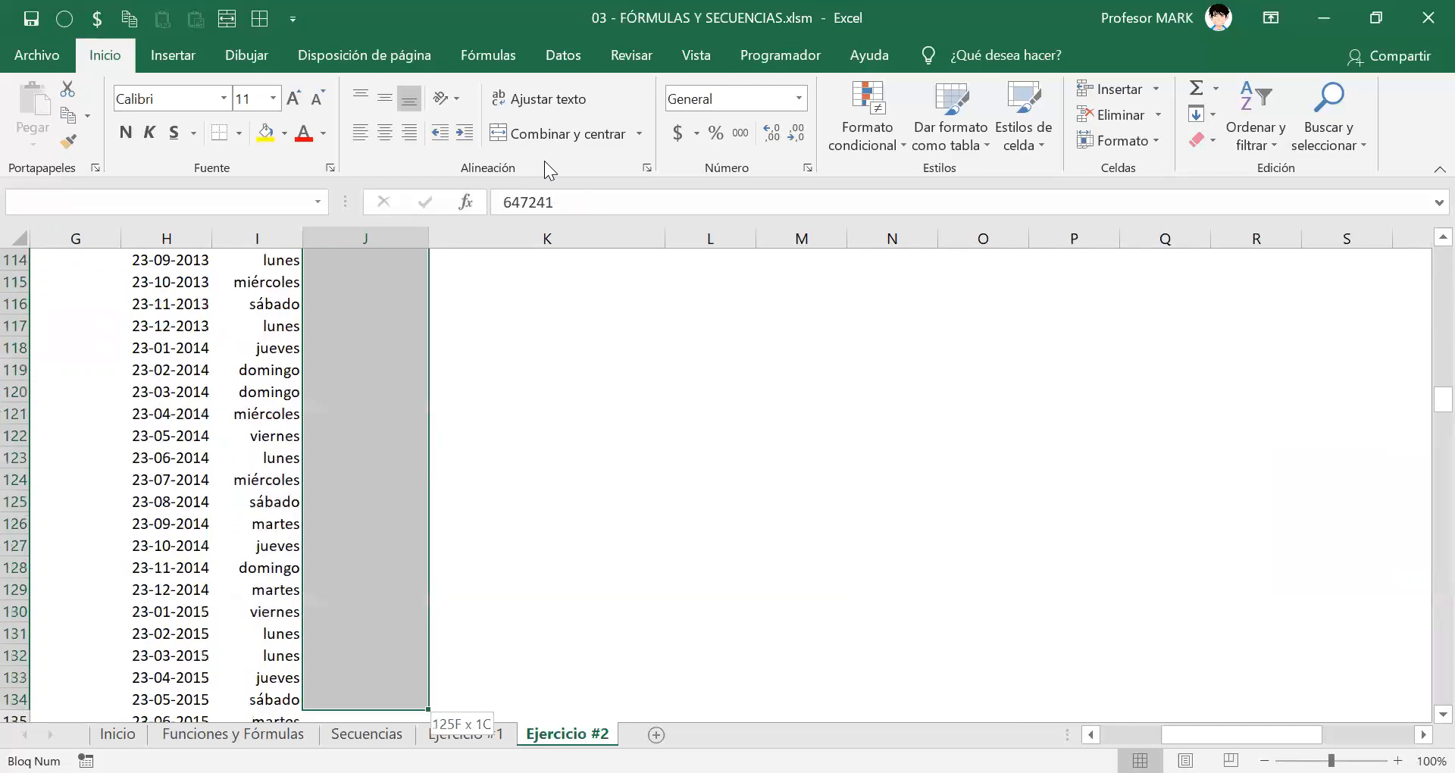
pyautogui.hotkey('shift', 'Up')
pyautogui.hotkey('shift', 'Up')
pyautogui.hotkey('shift', 'Up')
pyautogui.hotkey('shift', 'Up')
pyautogui.hotkey('shift', 'Up')
pyautogui.hotkey('shift', 'Up')
pyautogui.hotkey('shift', 'Up')
pyautogui.hotkey('shift', 'Up')
pyautogui.hotkey('shift', 'Up')
pyautogui.hotkey('shift', 'Up')
pyautogui.hotkey('shift', 'Up')
pyautogui.hotkey('shift', 'Up')
pyautogui.hotkey('shift', 'Up')
pyautogui.hotkey('shift', 'Up')
pyautogui.hotkey('shift', 'Up')
pyautogui.hotkey('shift', 'Up')
pyautogui.hotkey('shift', 'Up')
pyautogui.hotkey('shift', 'Up')
pyautogui.hotkey('shift', 'Up')
pyautogui.hotkey('shift', 'Up')
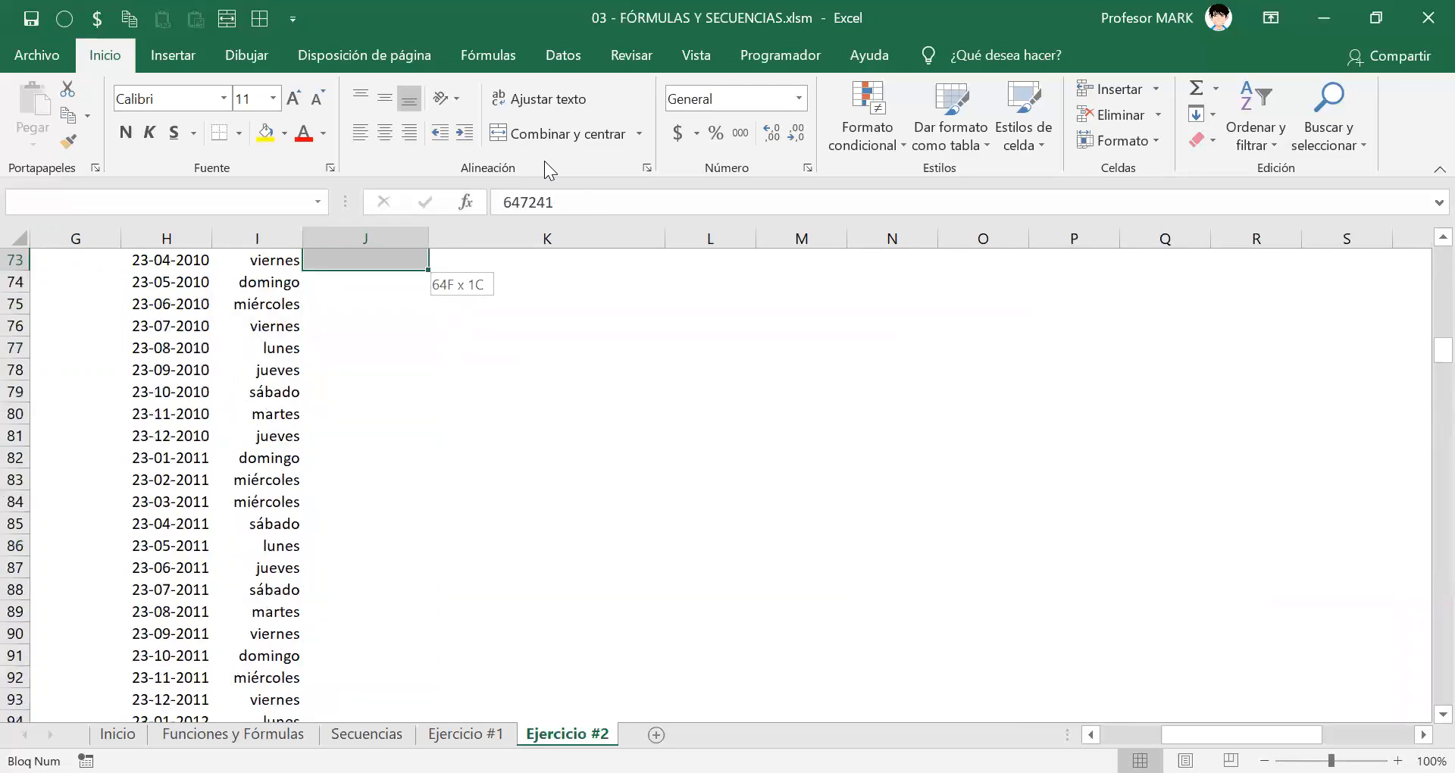
pyautogui.hotkey('shift', 'Up')
pyautogui.hotkey('shift', 'Up')
pyautogui.hotkey('shift', 'Up')
pyautogui.hotkey('shift', 'Up')
pyautogui.hotkey('shift', 'Up')
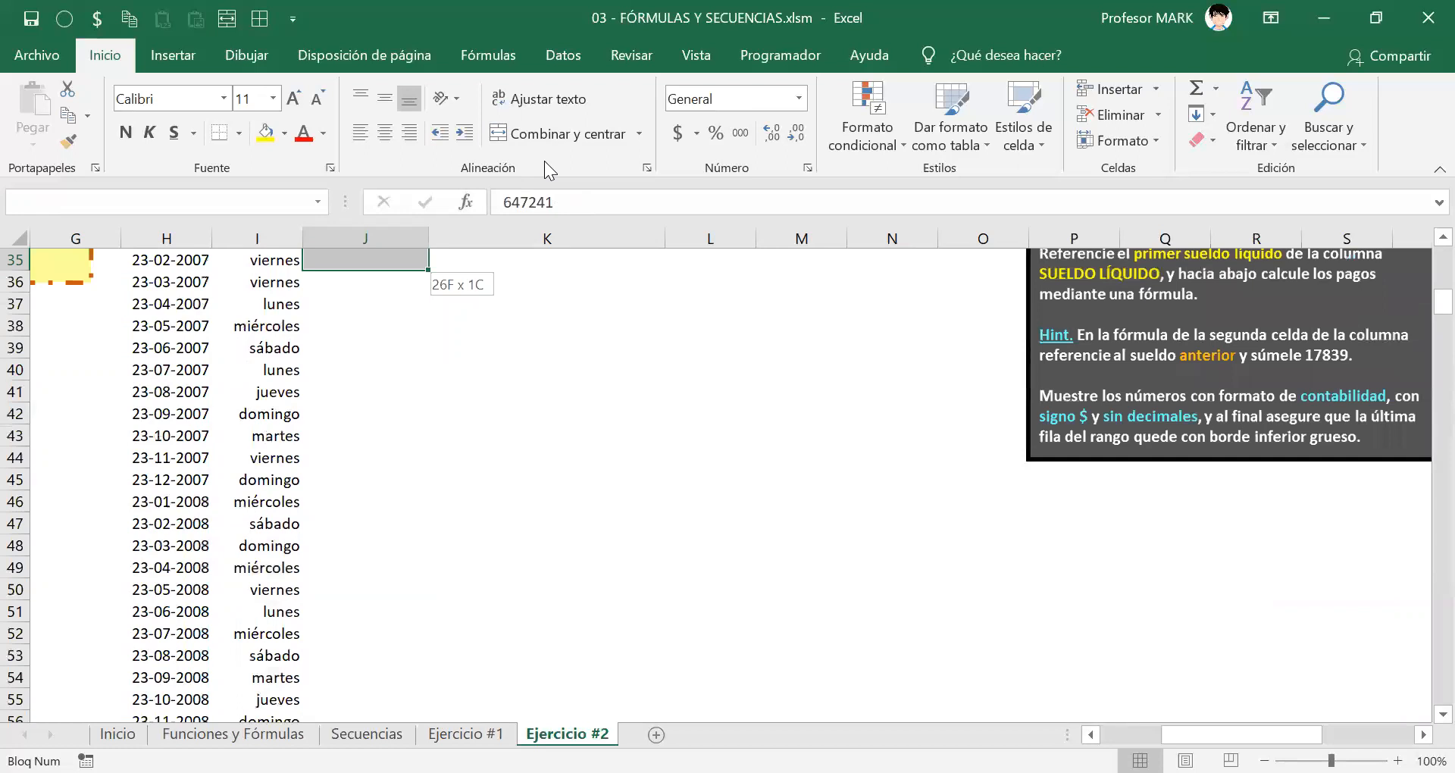
pyautogui.hotkey('shift', 'Down')
pyautogui.hotkey('shift', 'Down')
pyautogui.hotkey('shift', 'Down')
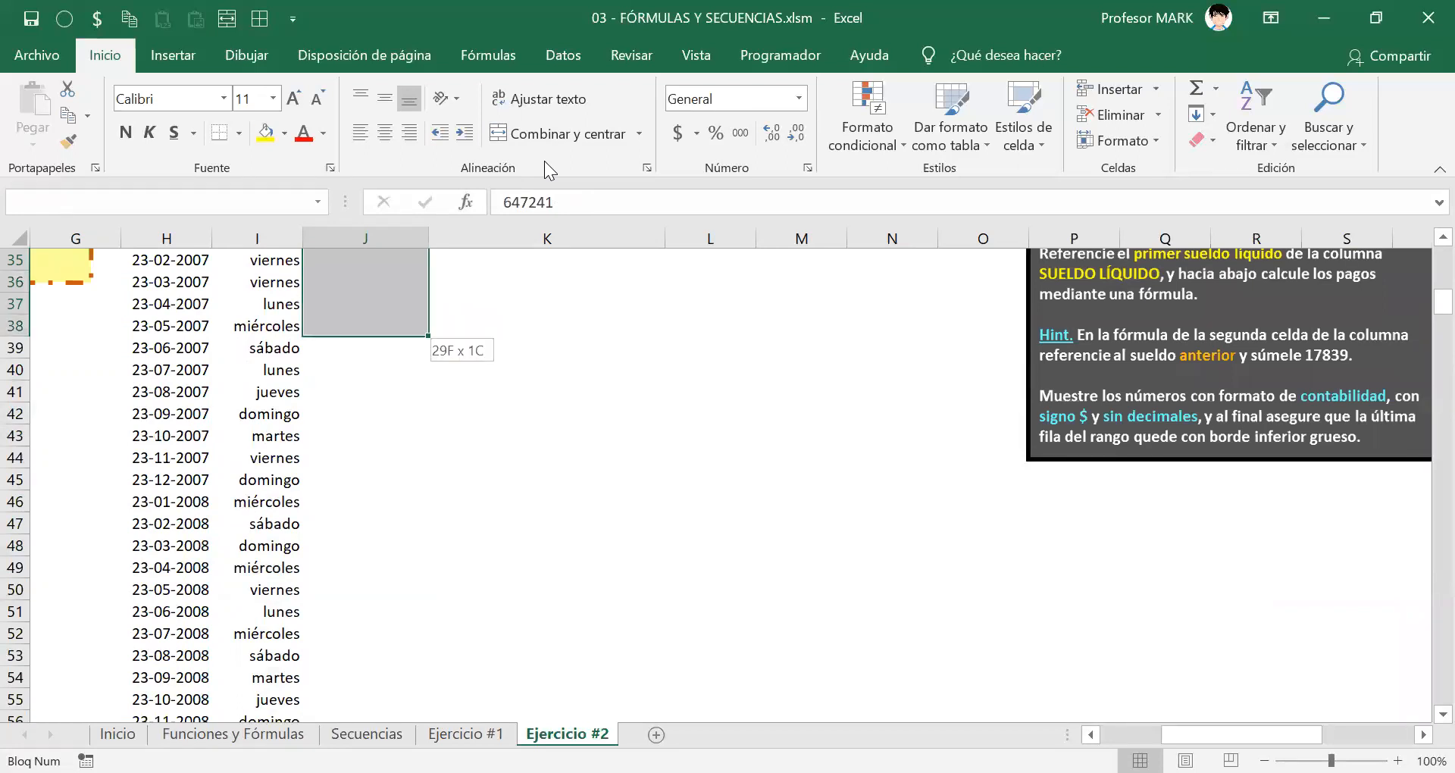
pyautogui.hotkey('shift', 'Down')
pyautogui.hotkey('shift', 'Down')
pyautogui.hotkey('shift', 'Down')
pyautogui.hotkey('shift', 'Down')
pyautogui.hotkey('shift', 'Down')
pyautogui.hotkey('shift', 'Down')
pyautogui.hotkey('shift', 'Down')
pyautogui.hotkey('shift', 'Down')
pyautogui.hotkey('shift', 'Down')
pyautogui.hotkey('shift', 'Down')
pyautogui.hotkey('shift', 'Down')
pyautogui.hotkey('shift', 'Down')
pyautogui.hotkey('shift', 'Down')
pyautogui.hotkey('shift', 'Down')
pyautogui.hotkey('shift', 'Down')
pyautogui.hotkey('shift', 'Down')
pyautogui.hotkey('shift', 'Down')
pyautogui.hotkey('shift', 'Down')
pyautogui.hotkey('shift', 'Down')
pyautogui.hotkey('shift', 'Down')
pyautogui.hotkey('shift', 'Down')
pyautogui.hotkey('shift', 'Down')
pyautogui.hotkey('shift', 'Down')
pyautogui.hotkey('shift', 'Down')
pyautogui.hotkey('shift', 'Down')
pyautogui.hotkey('shift', 'Down')
pyautogui.hotkey('shift', 'Down')
pyautogui.hotkey('shift', 'Down')
pyautogui.hotkey('shift', 'Down')
pyautogui.hotkey('shift', 'Down')
pyautogui.hotkey('shift', 'Down')
pyautogui.hotkey('shift', 'Down')
pyautogui.hotkey('shift', 'Down')
pyautogui.hotkey('shift', 'Down')
pyautogui.hotkey('shift', 'Down')
pyautogui.hotkey('shift', 'Down')
pyautogui.hotkey('shift', 'Down')
pyautogui.hotkey('shift', 'Down')
pyautogui.hotkey('shift', 'Down')
pyautogui.hotkey('shift', 'Down')
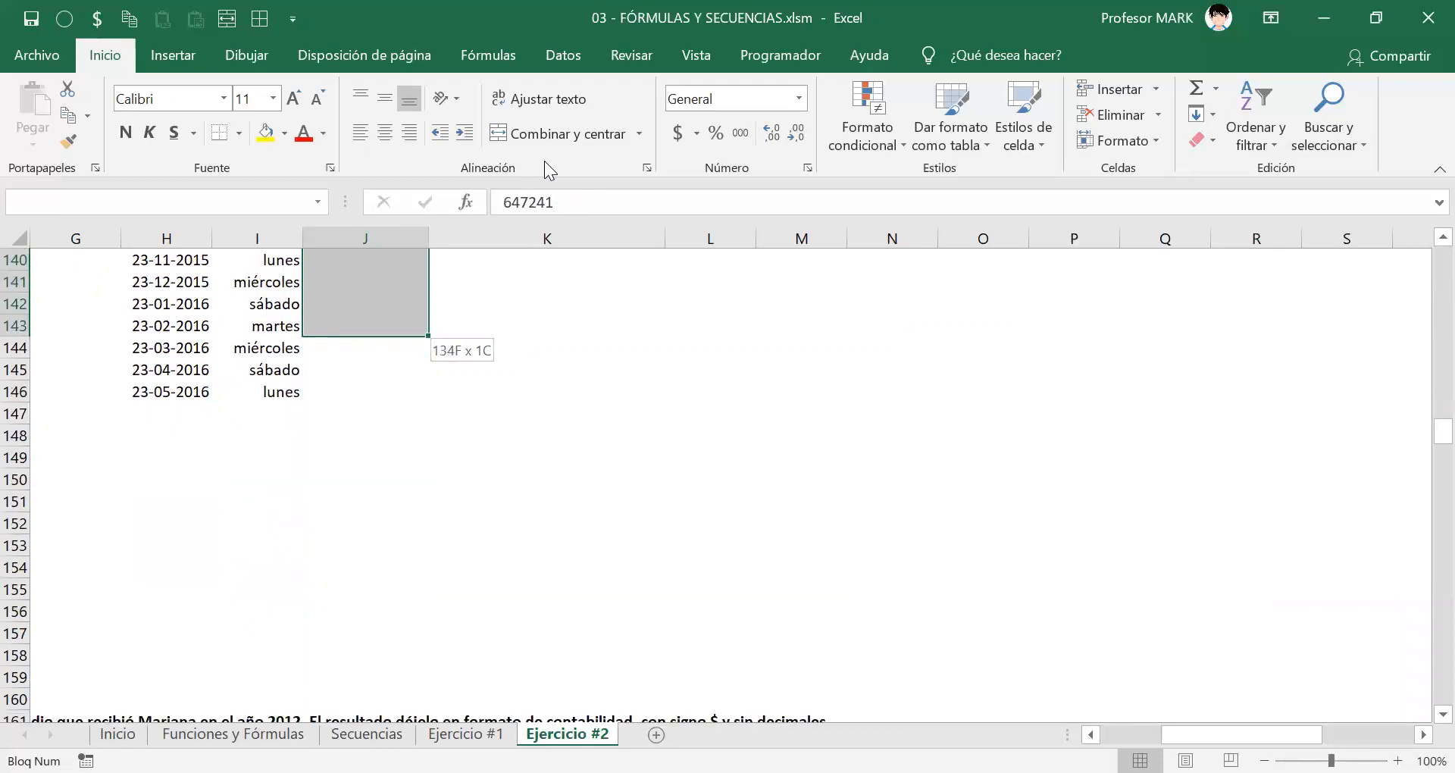
pyautogui.hotkey('shift', 'Down')
pyautogui.hotkey('shift', 'Down')
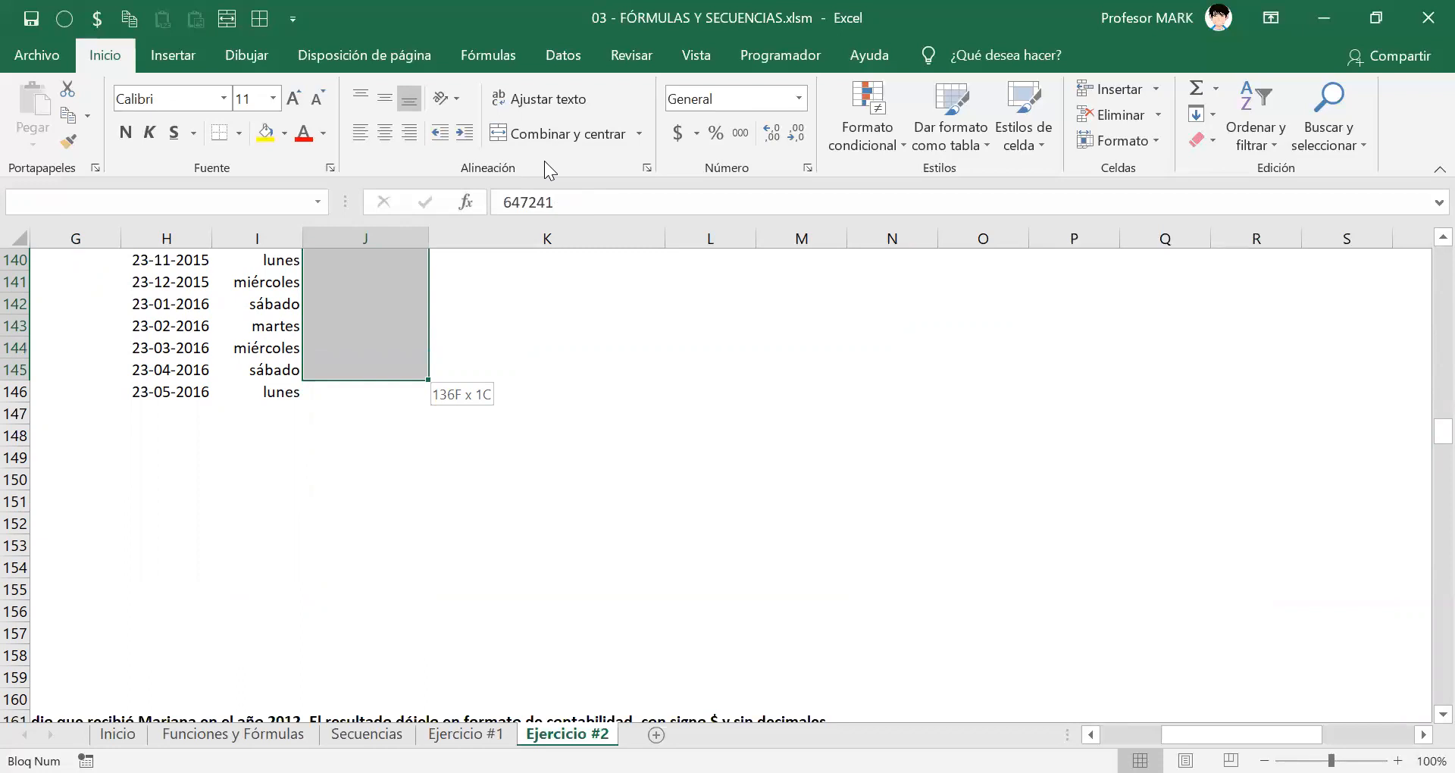
pyautogui.hotkey('shift', 'Down')
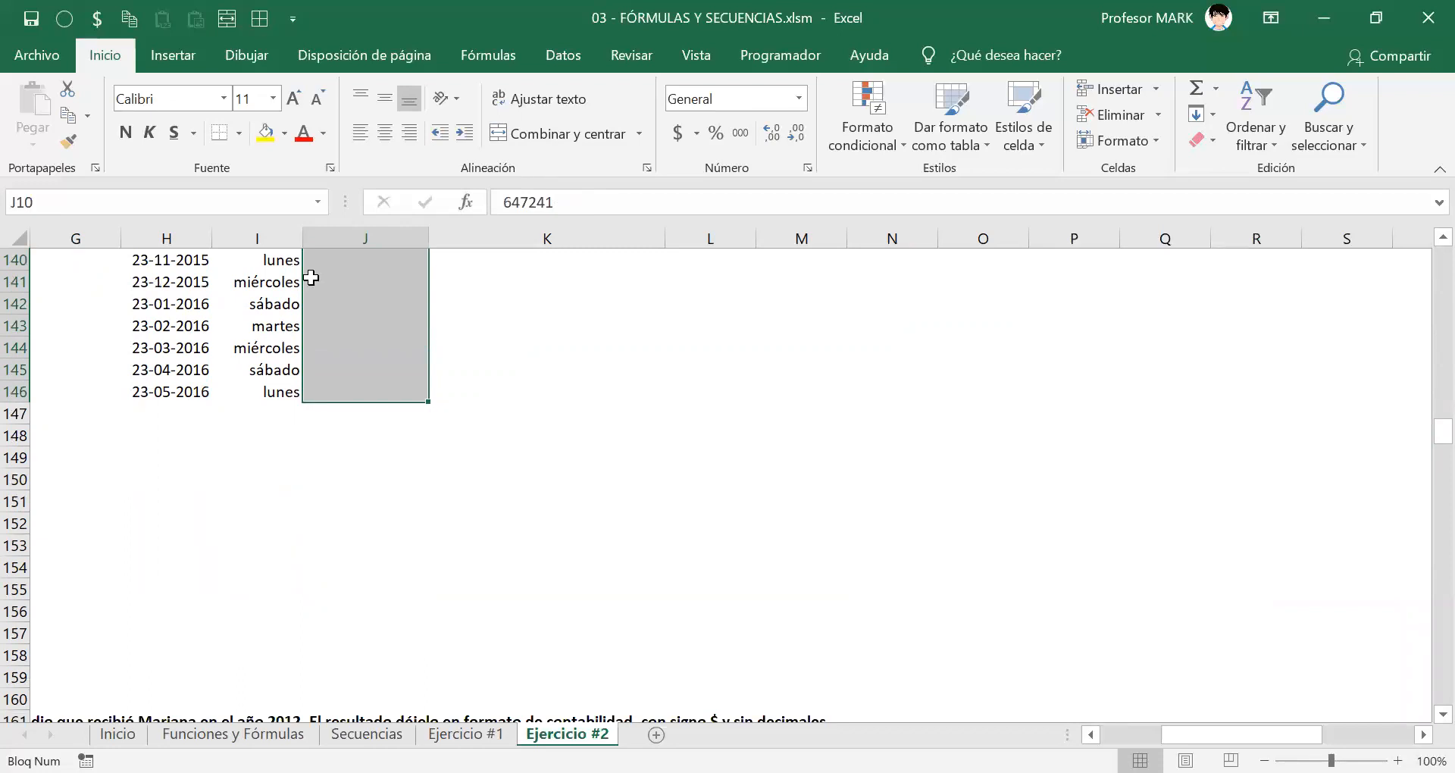
pyautogui.scroll(7, 380, 391)
pyautogui.scroll(20, 381, 391)
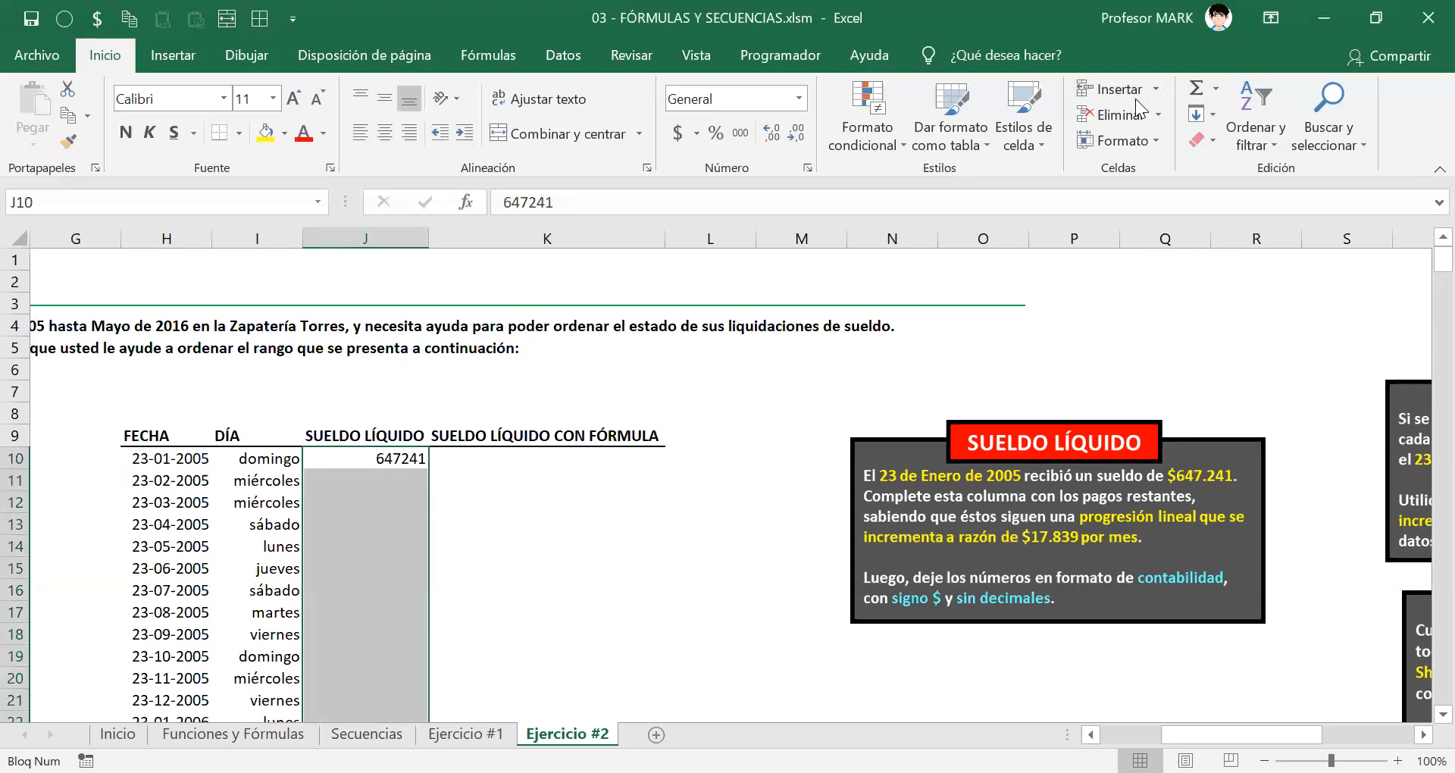
# Step: Bring up the Series dialog from Rellenar on the Inicio tab and move it aside
pyautogui.click(388, 456)
pyautogui.click(1214, 112)
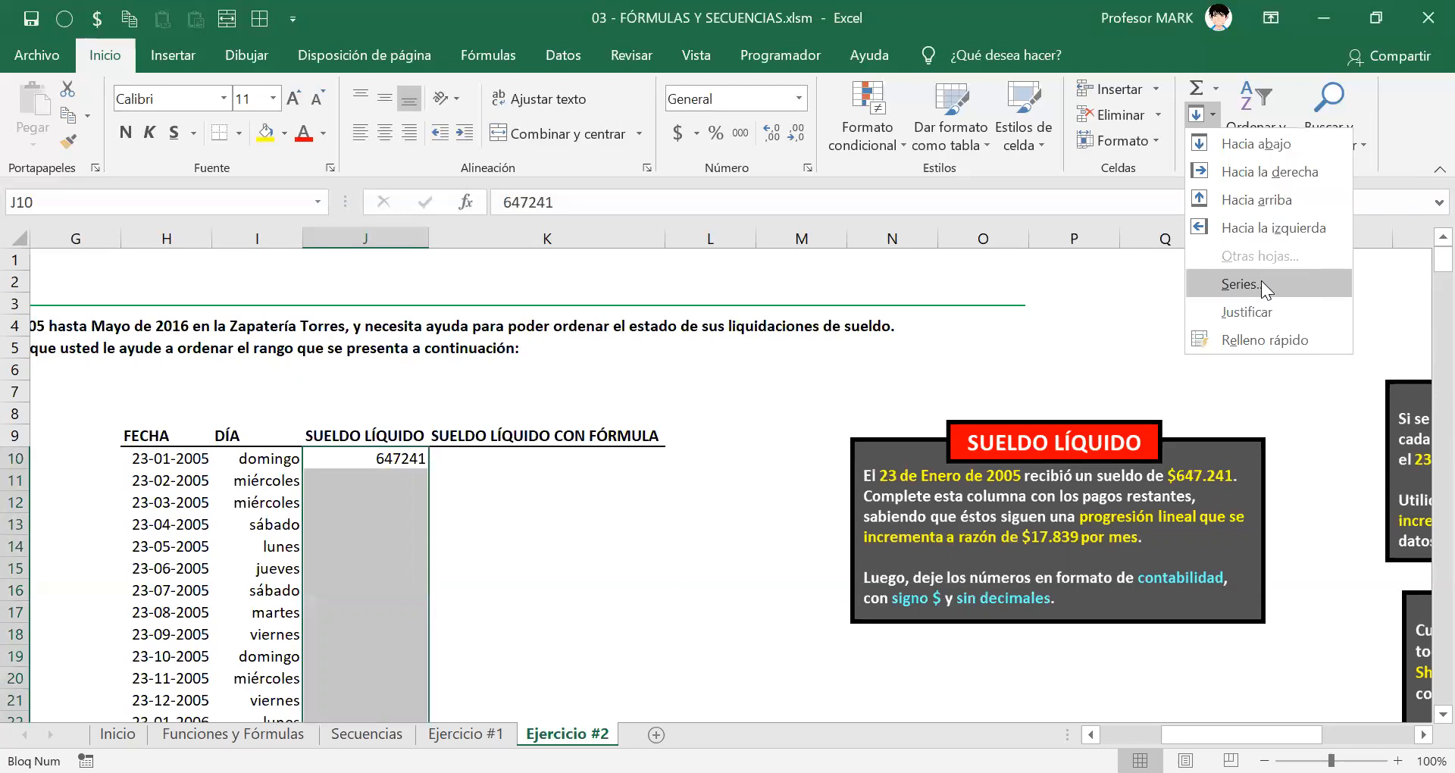
pyautogui.click(1261, 284)
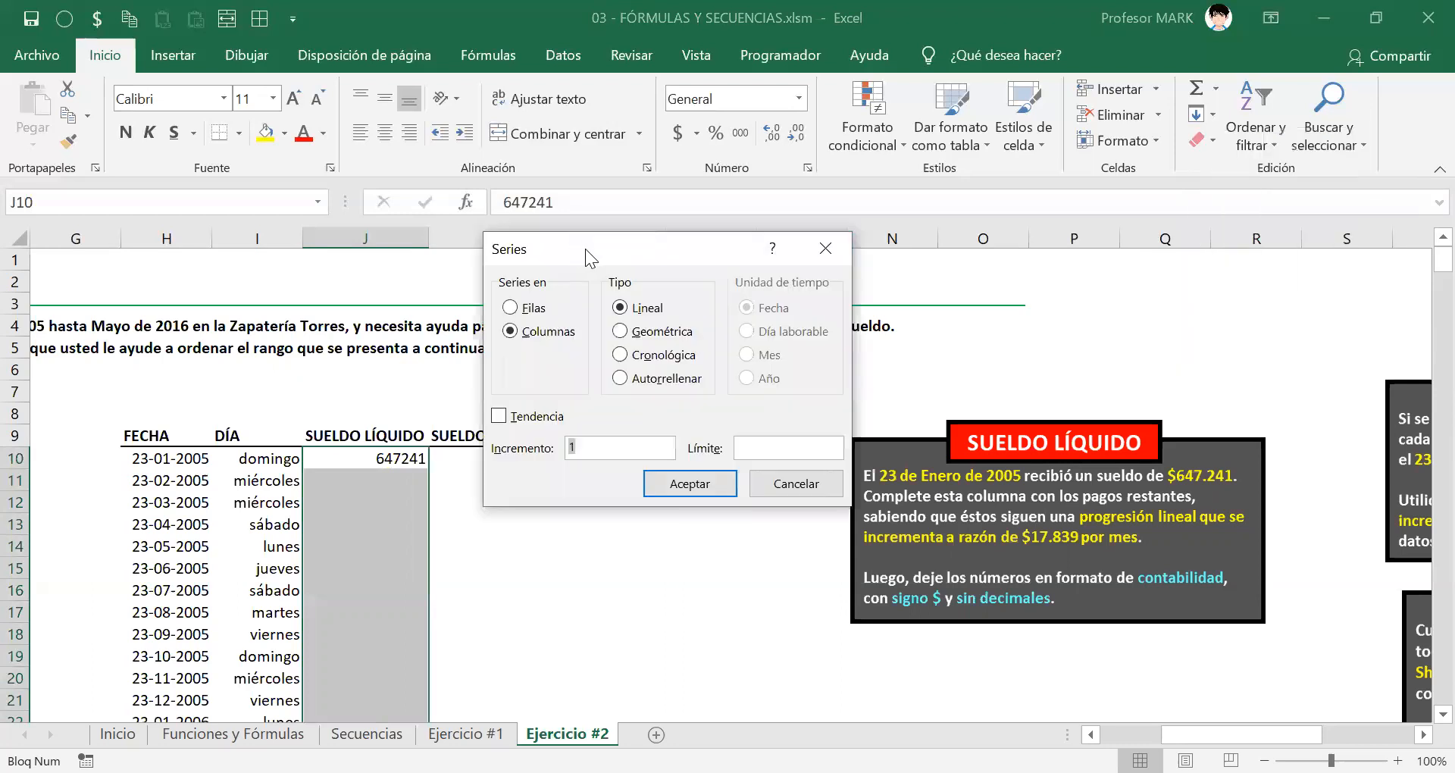
pyautogui.moveTo(585, 248); pyautogui.dragTo(609, 258)
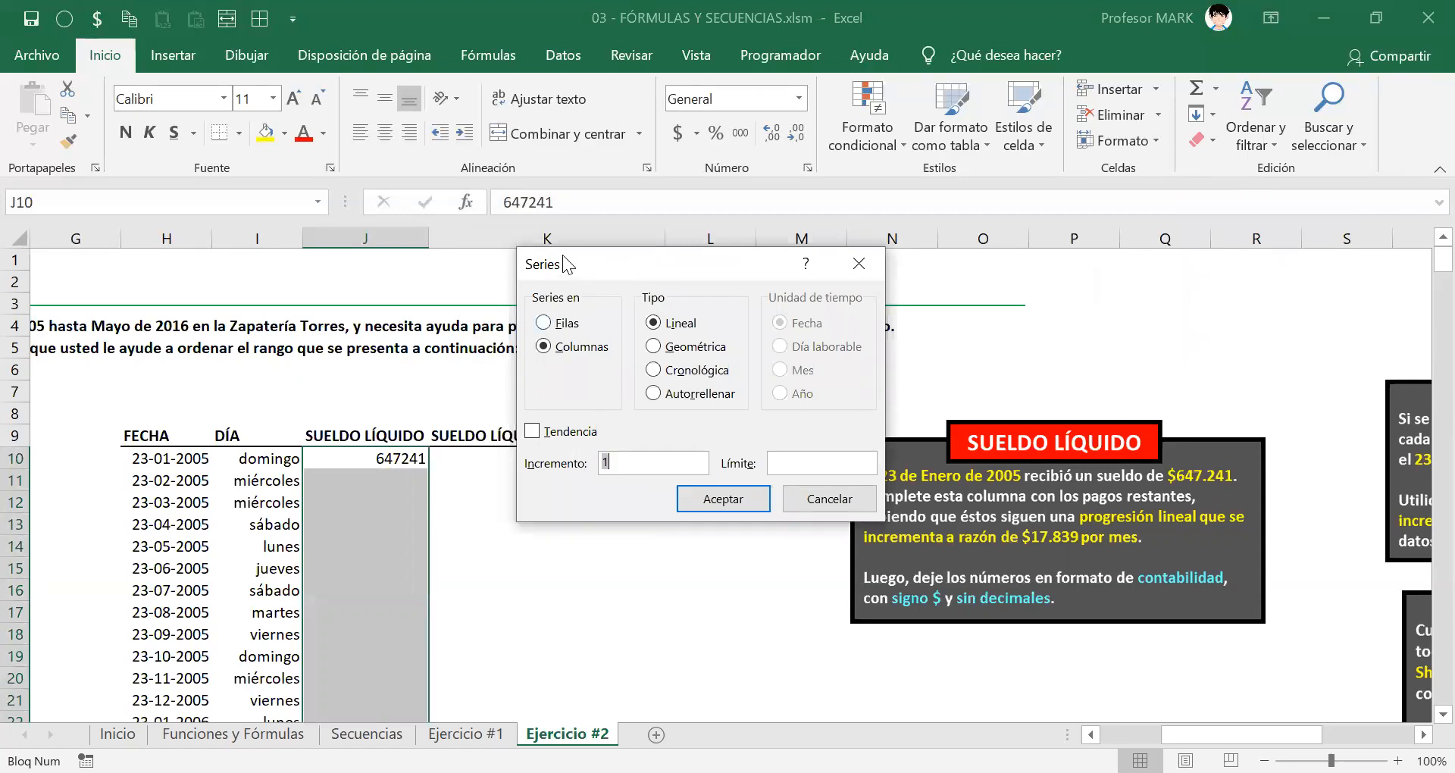
pyautogui.moveTo(566, 264); pyautogui.dragTo(549, 254)
pyautogui.click(528, 338)
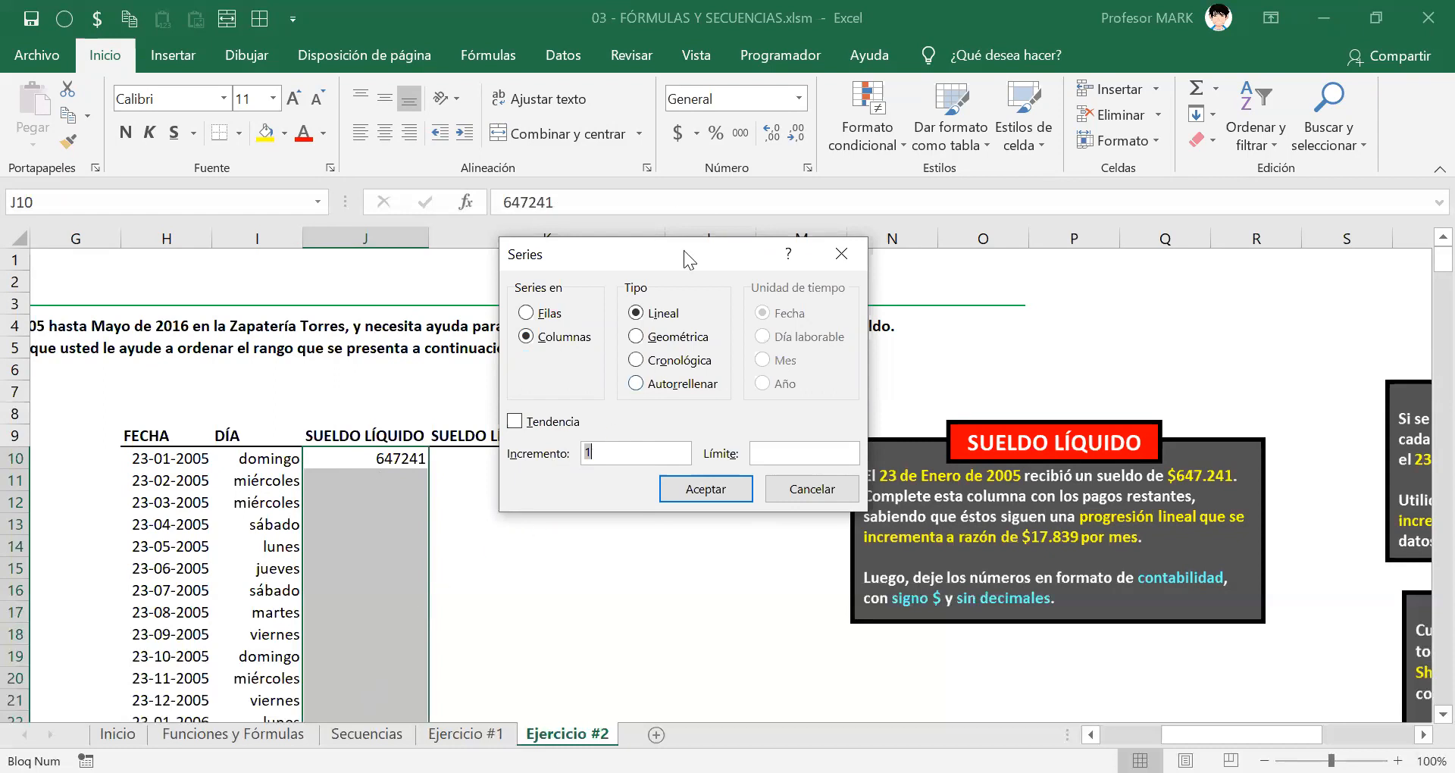
pyautogui.moveTo(658, 265); pyautogui.dragTo(620, 370)
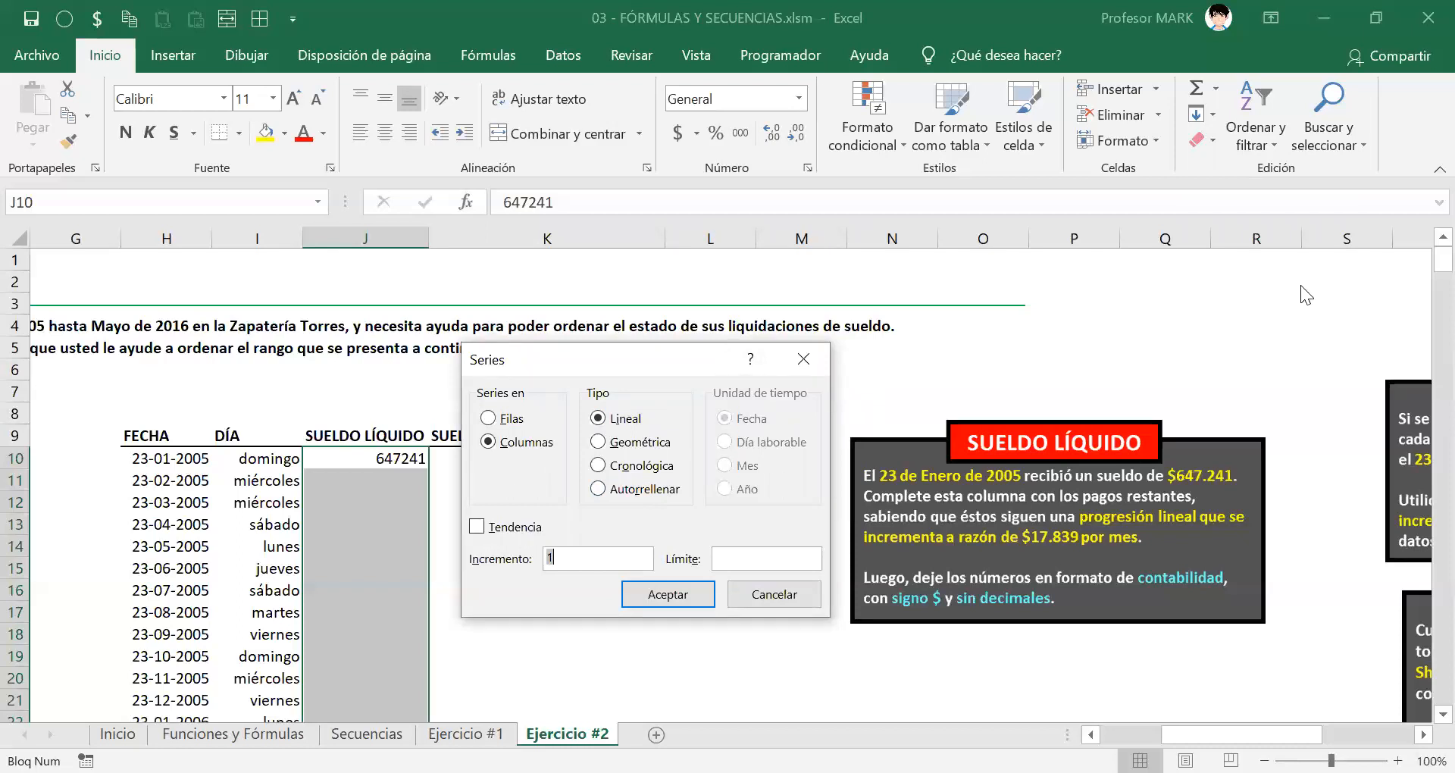
pyautogui.click(594, 358)
pyautogui.click(1300, 305)
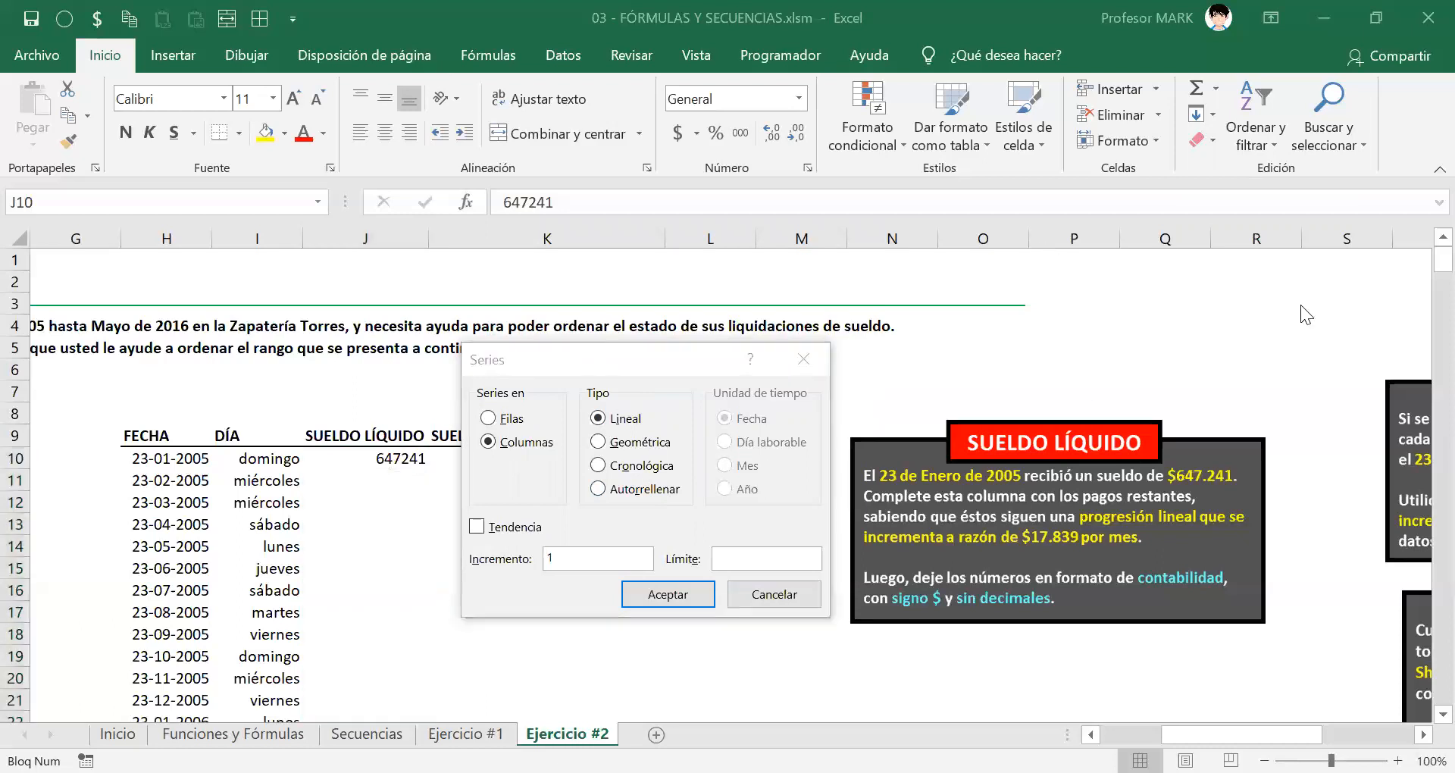
# Step: Fill J10:J146 as a linear column series with step value 17839
pyautogui.click(604, 421)
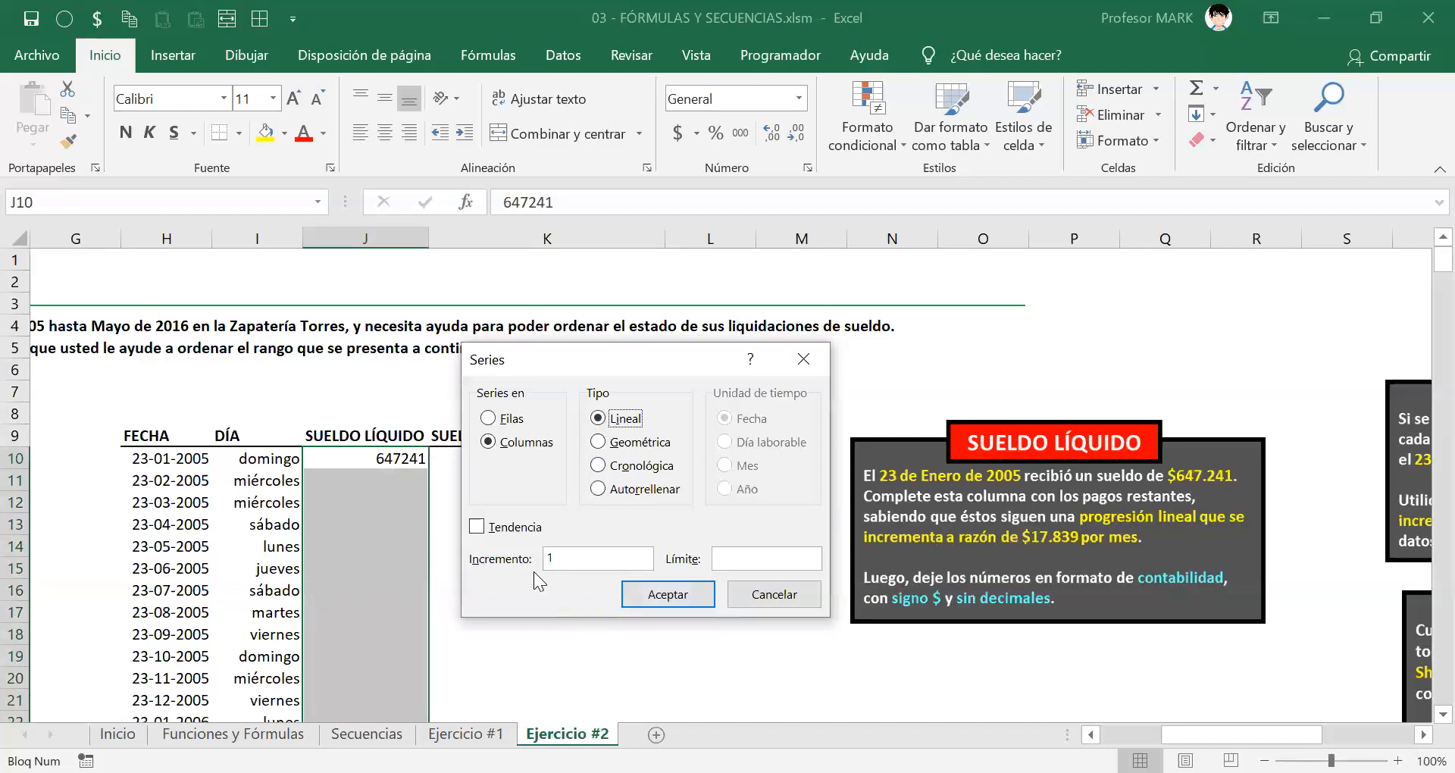
pyautogui.doubleClick(558, 558)
pyautogui.write('4564564')
pyautogui.press('BackSpace')
pyautogui.press('BackSpace')
pyautogui.press('BackSpace')
pyautogui.press('BackSpace')
pyautogui.press('BackSpace')
pyautogui.press('BackSpace')
pyautogui.press('BackSpace')
pyautogui.write('565454')
pyautogui.press('BackSpace')
pyautogui.press('BackSpace')
pyautogui.press('BackSpace')
pyautogui.press('BackSpace')
pyautogui.press('BackSpace')
pyautogui.press('BackSpace')
pyautogui.click(592, 557)
pyautogui.write('17839')
pyautogui.moveTo(659, 350); pyautogui.dragTo(752, 234)
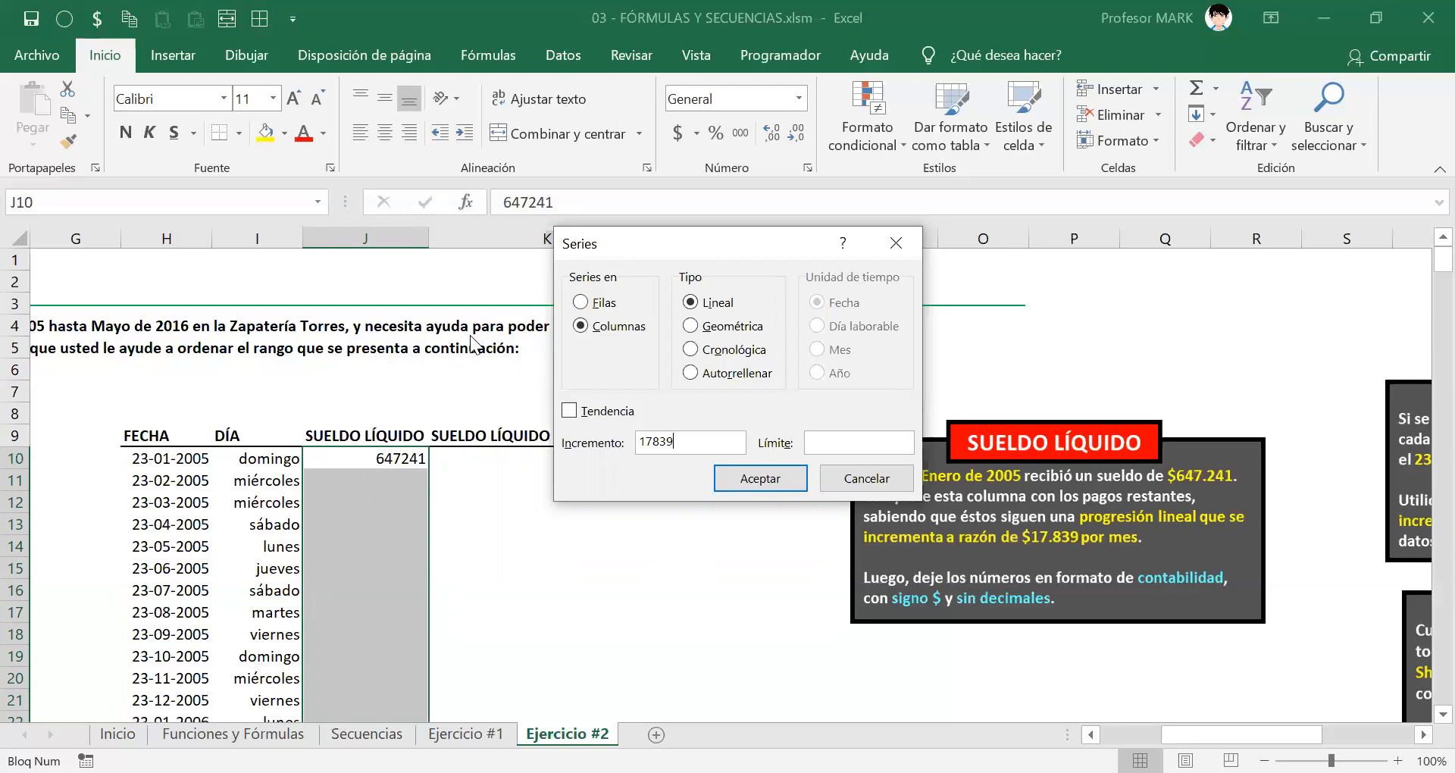
pyautogui.click(803, 479)
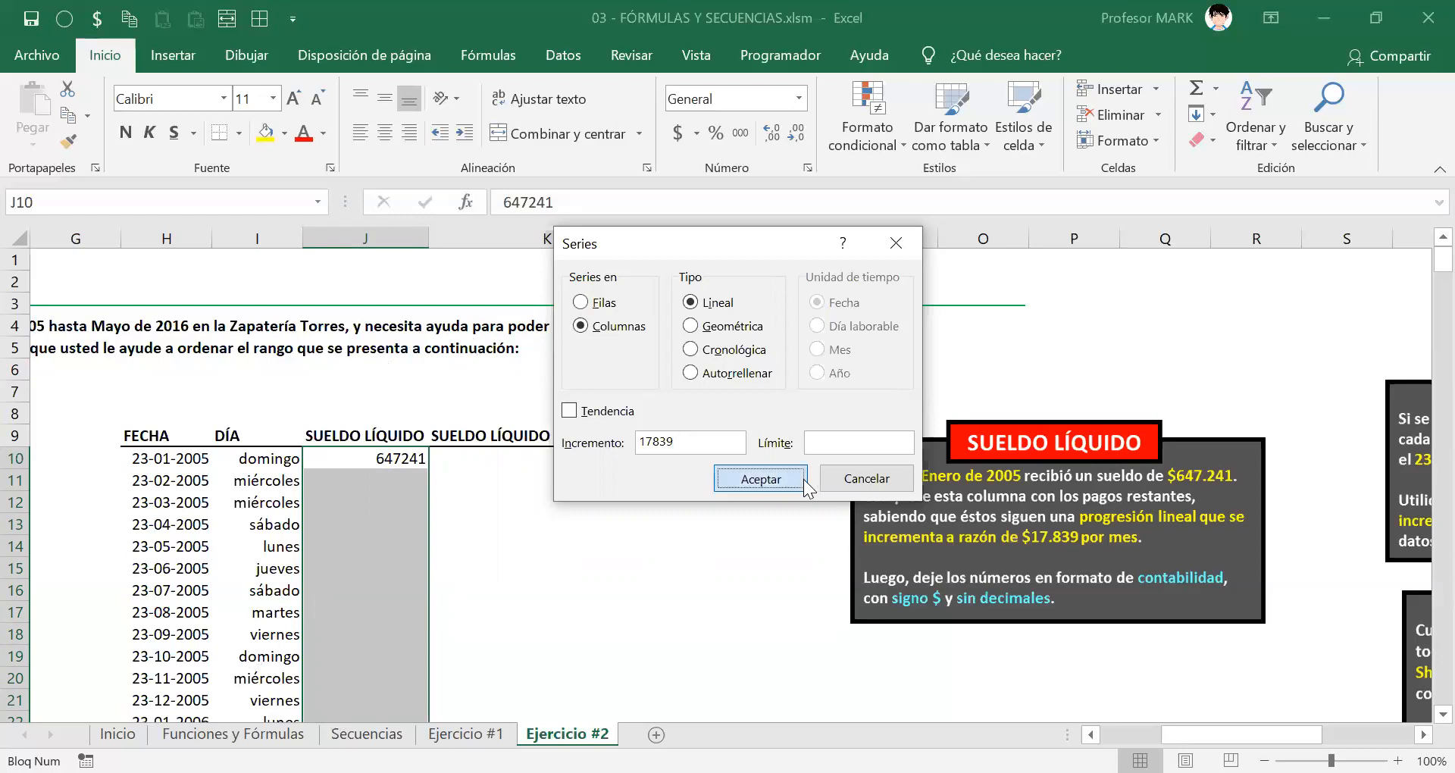
pyautogui.scroll(-3, 492, 513)
pyautogui.scroll(2, 477, 445)
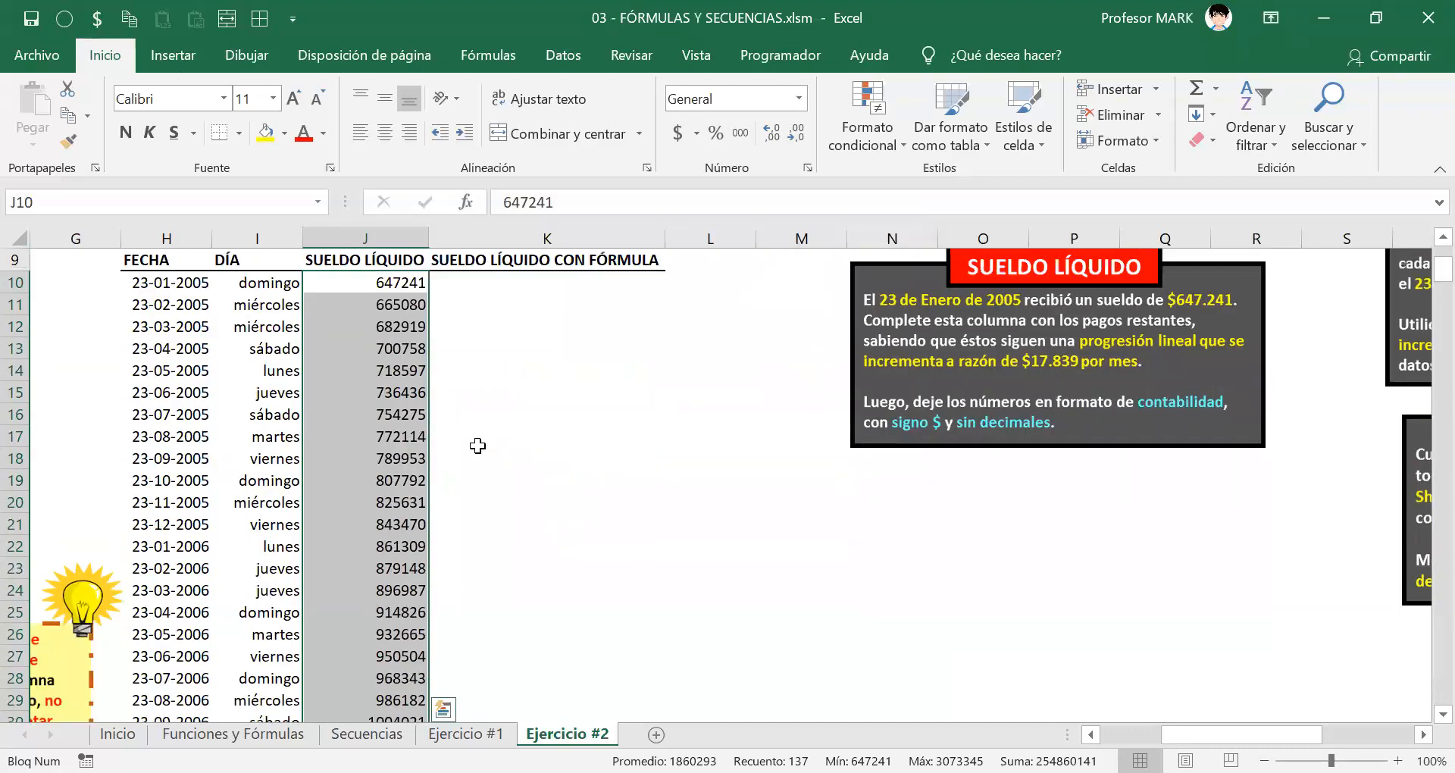
pyautogui.scroll(-7, 364, 515)
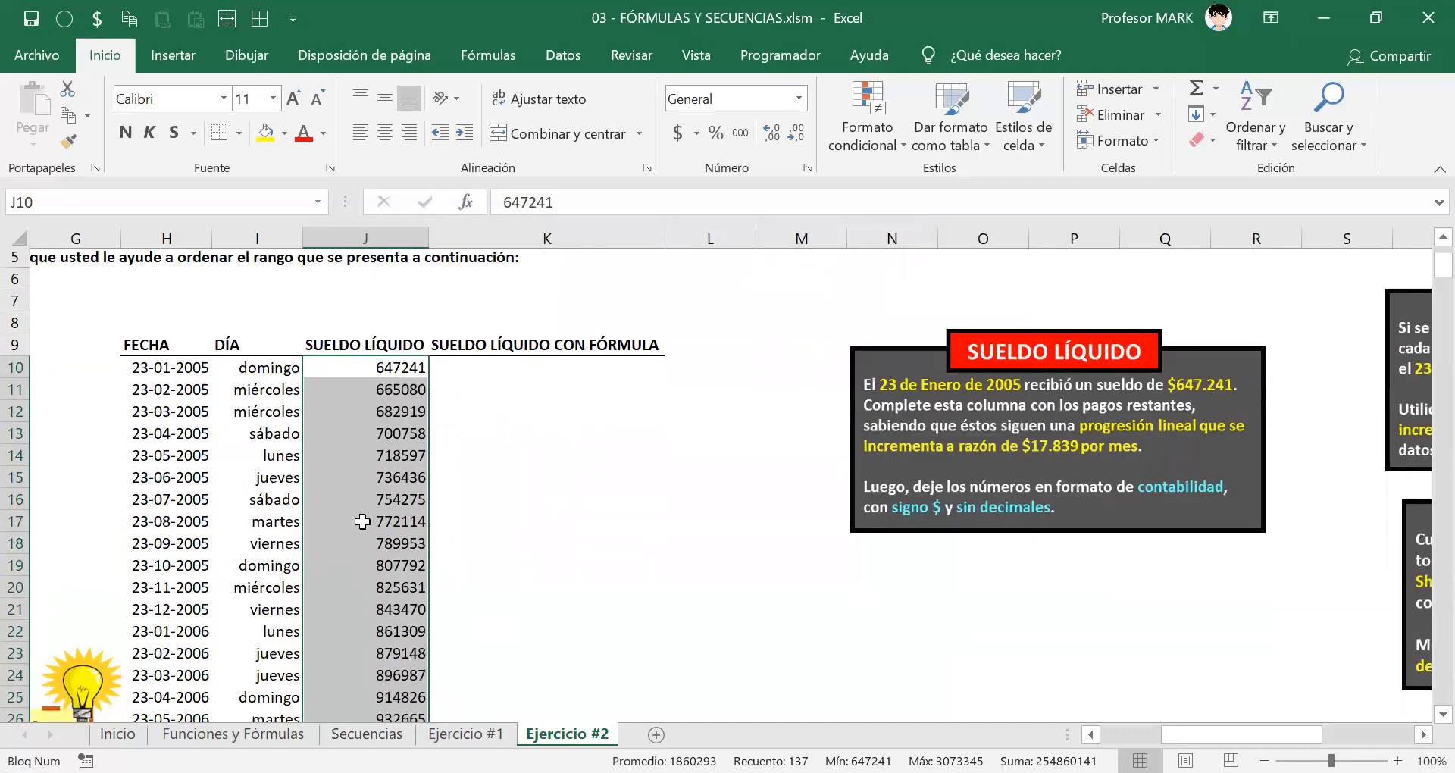
pyautogui.scroll(-3, 365, 509)
pyautogui.scroll(11, 363, 504)
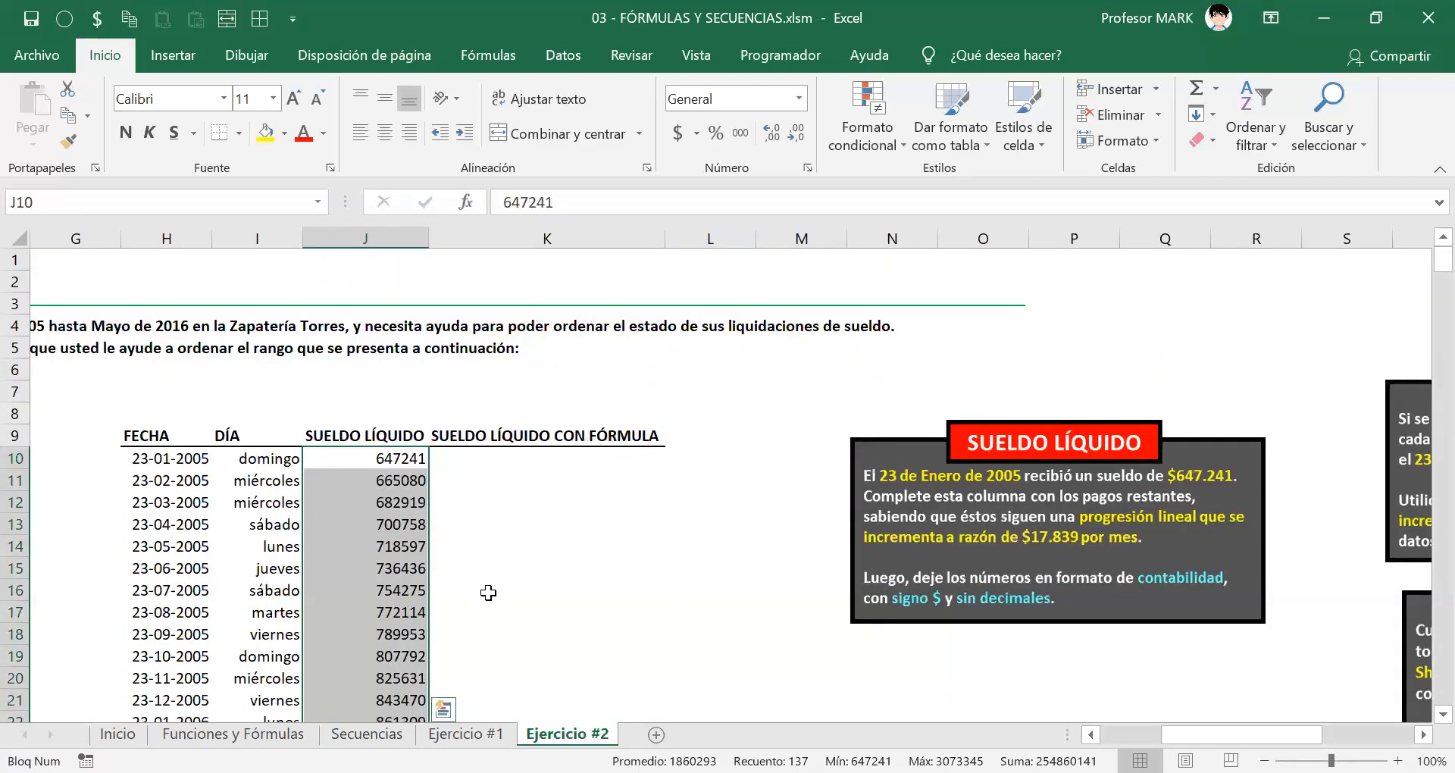
pyautogui.scroll(-16, 462, 564)
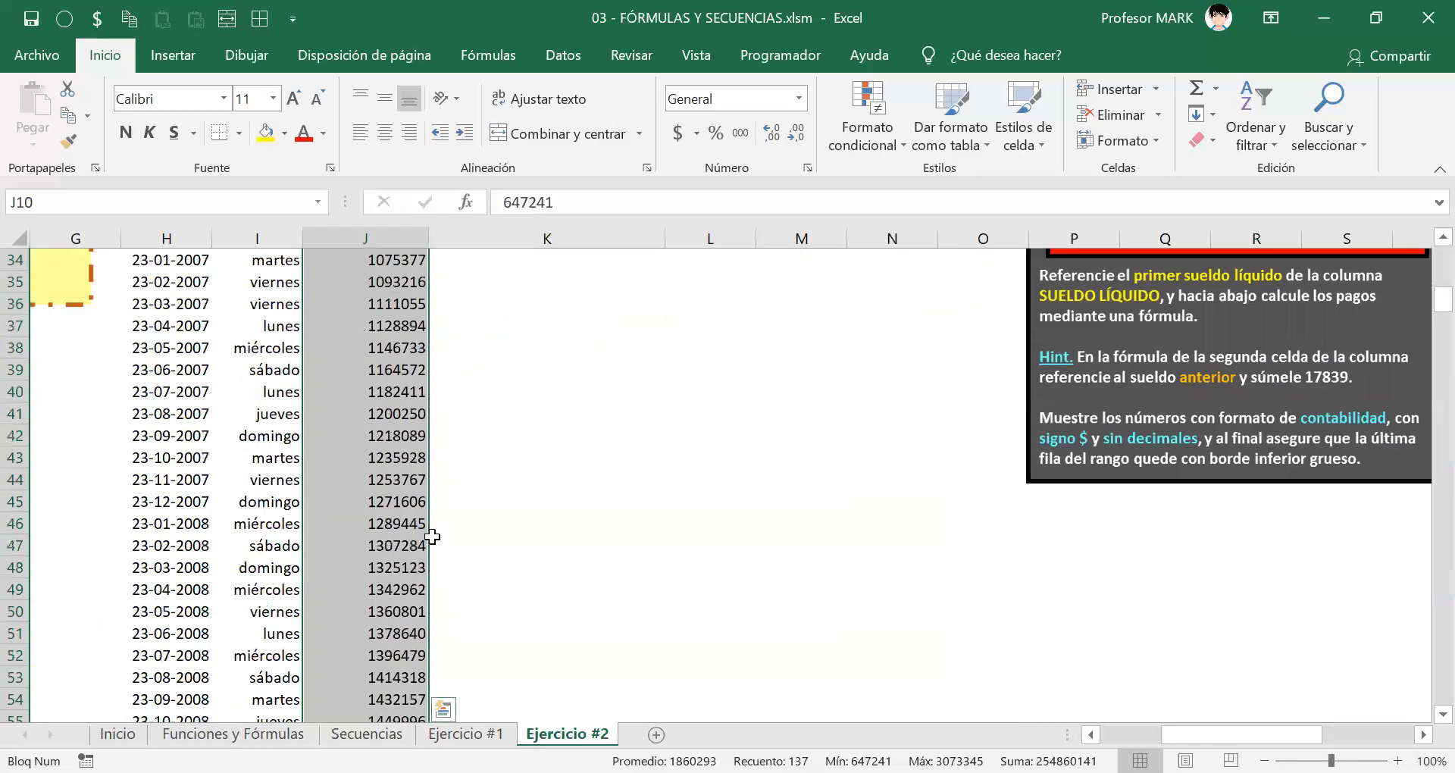
pyautogui.scroll(-13, 432, 541)
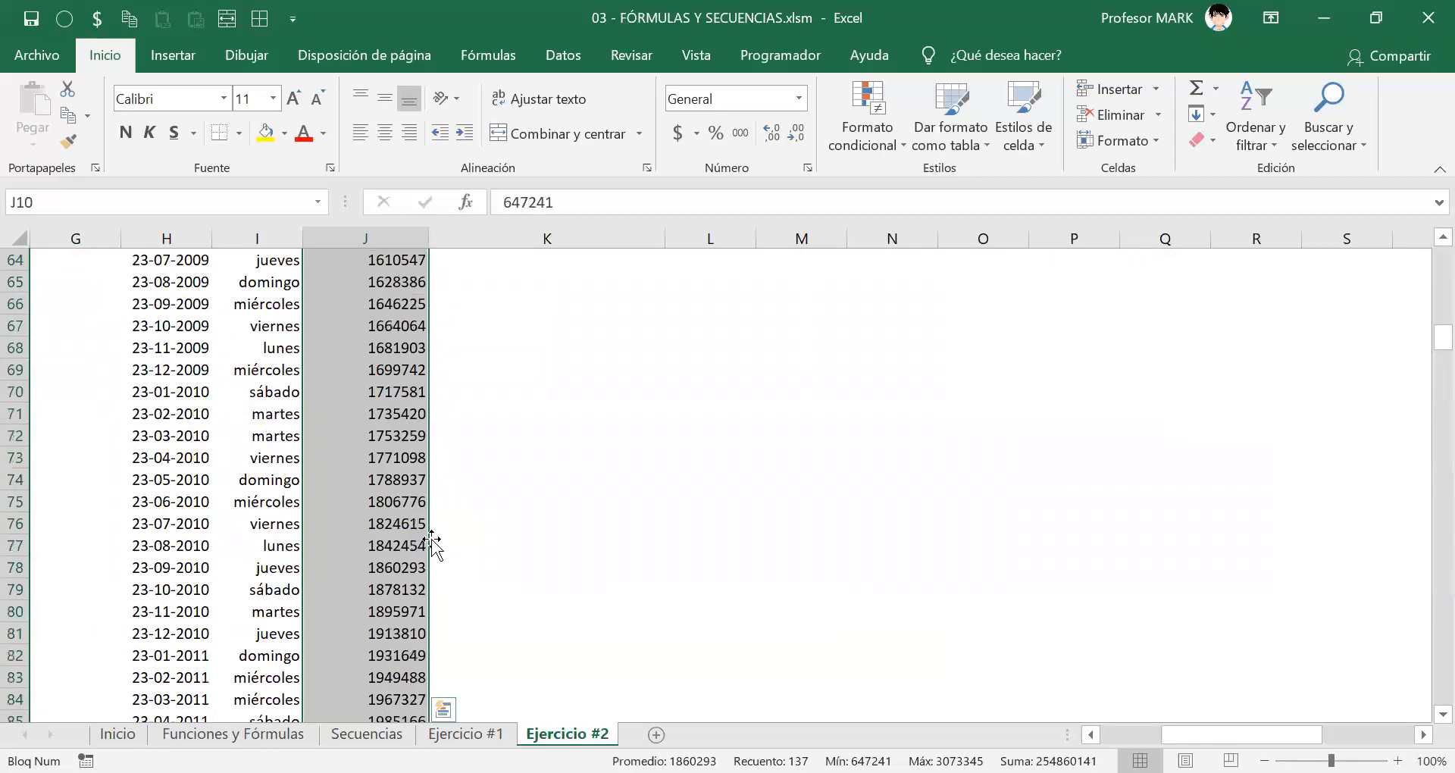
pyautogui.scroll(-13, 431, 544)
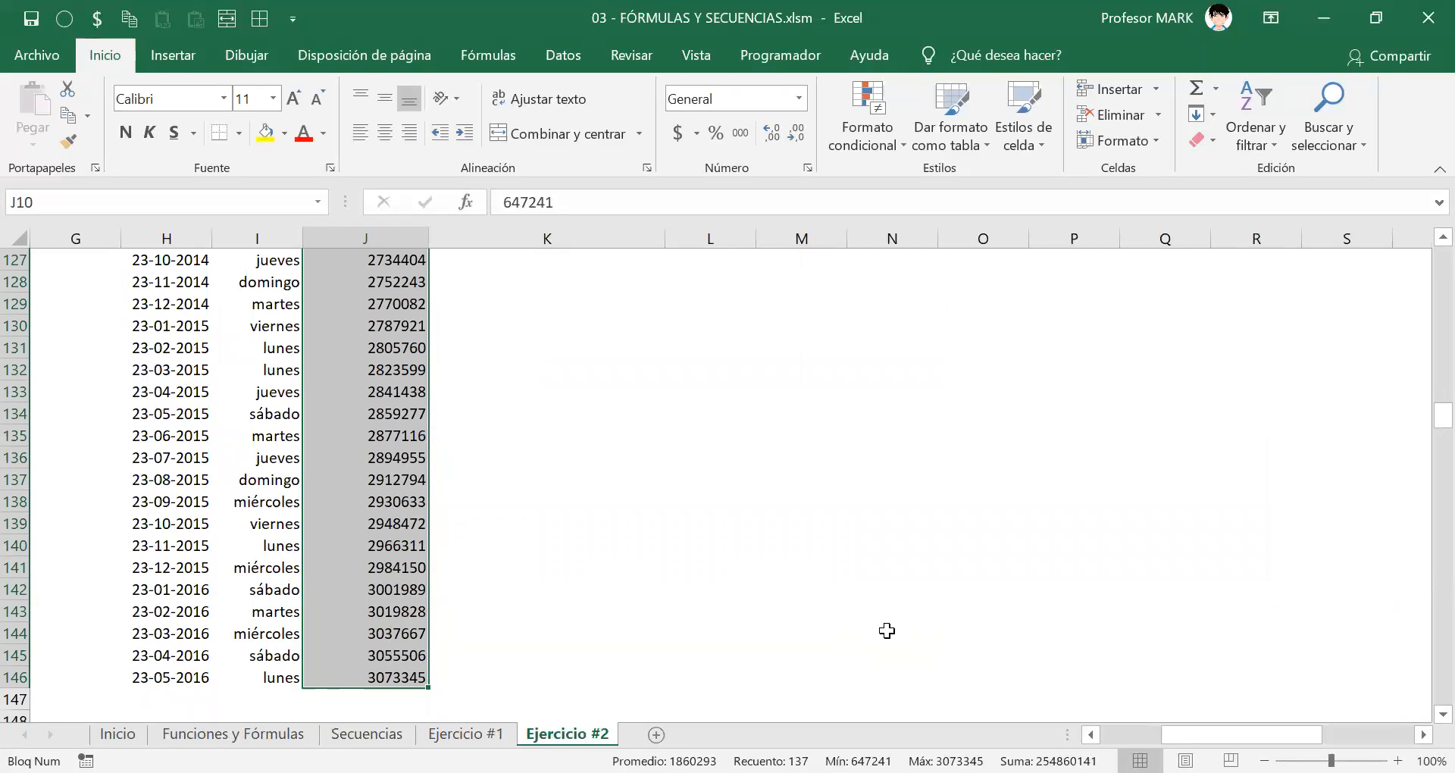
pyautogui.scroll(20, 802, 588)
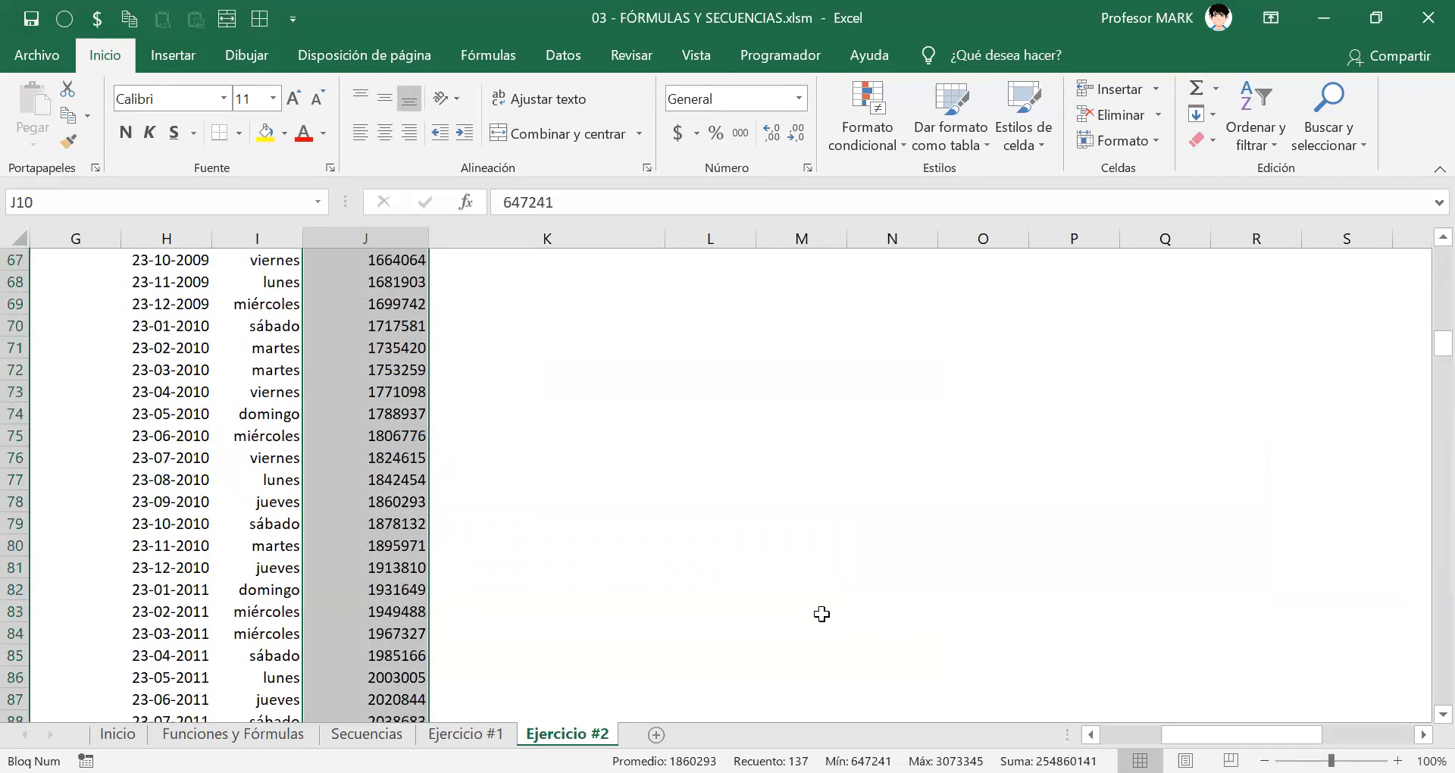
pyautogui.scroll(20, 822, 614)
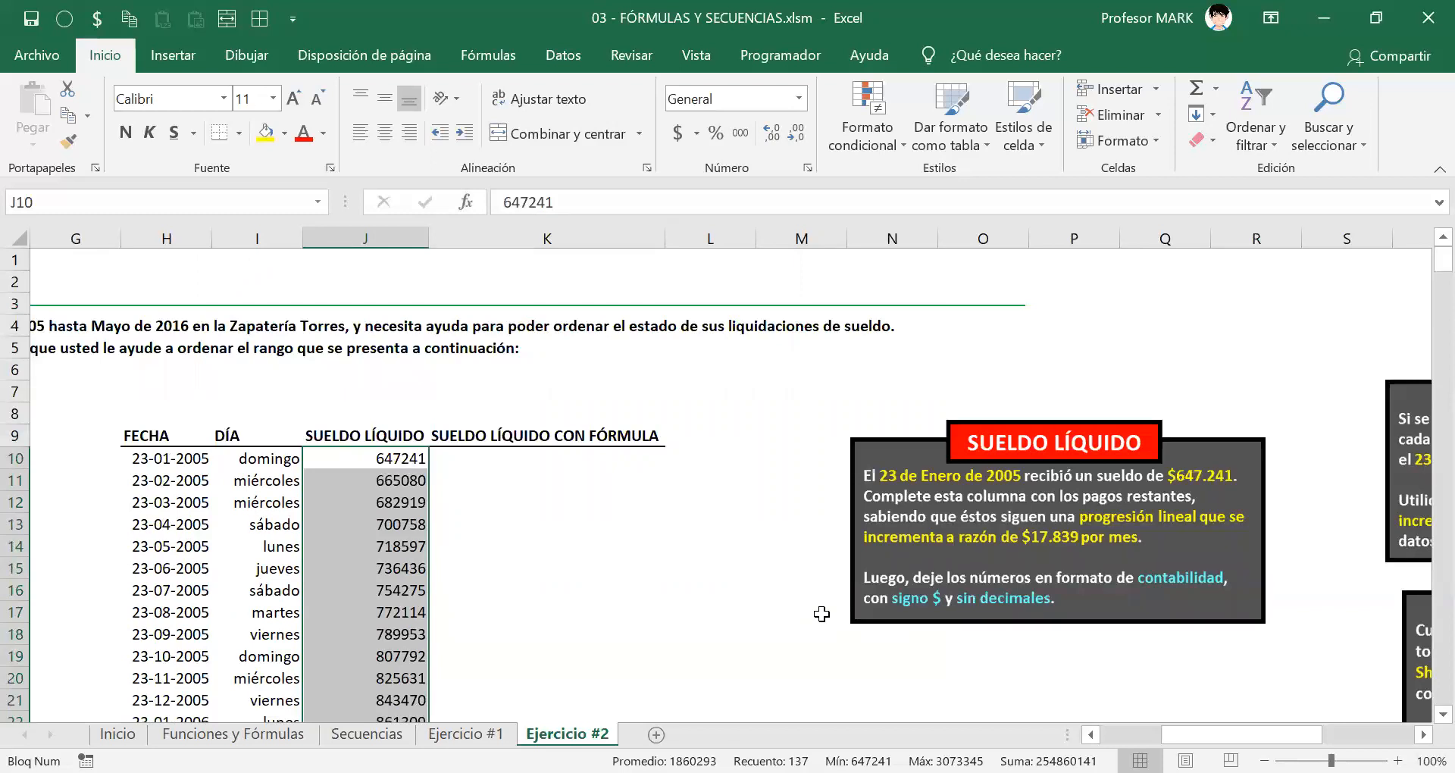
pyautogui.hotkey('ctrl', '1')
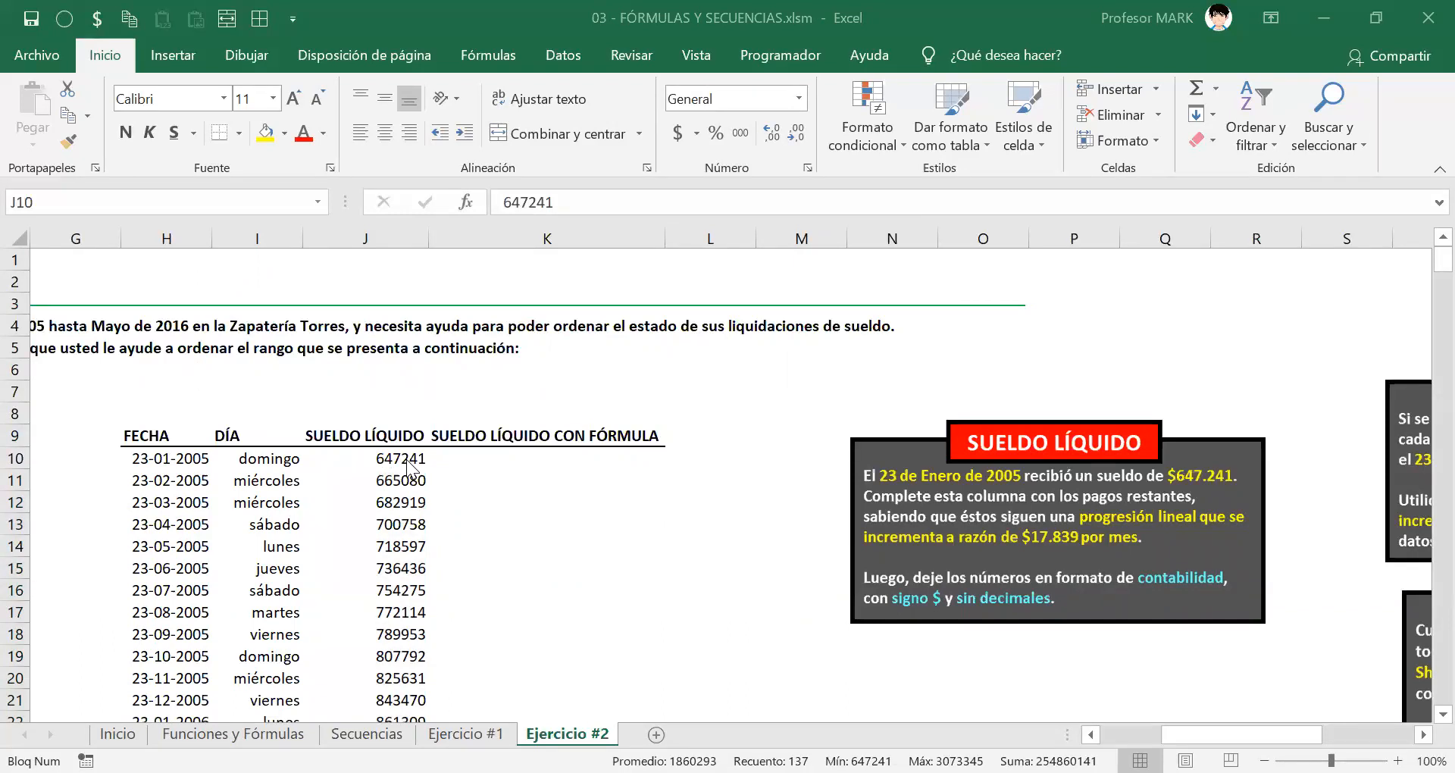
pyautogui.press('Escape')
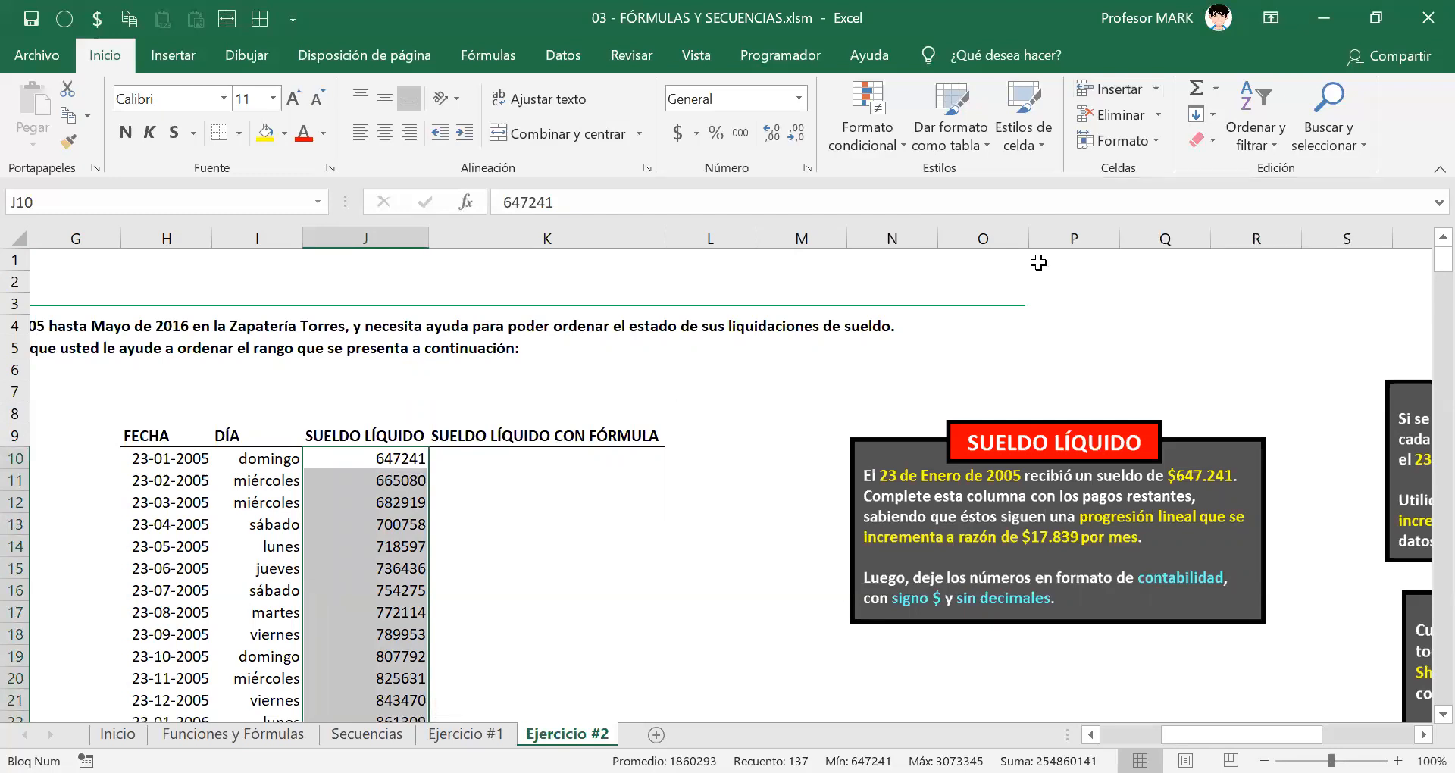
pyautogui.hotkey('ctrl', '1')
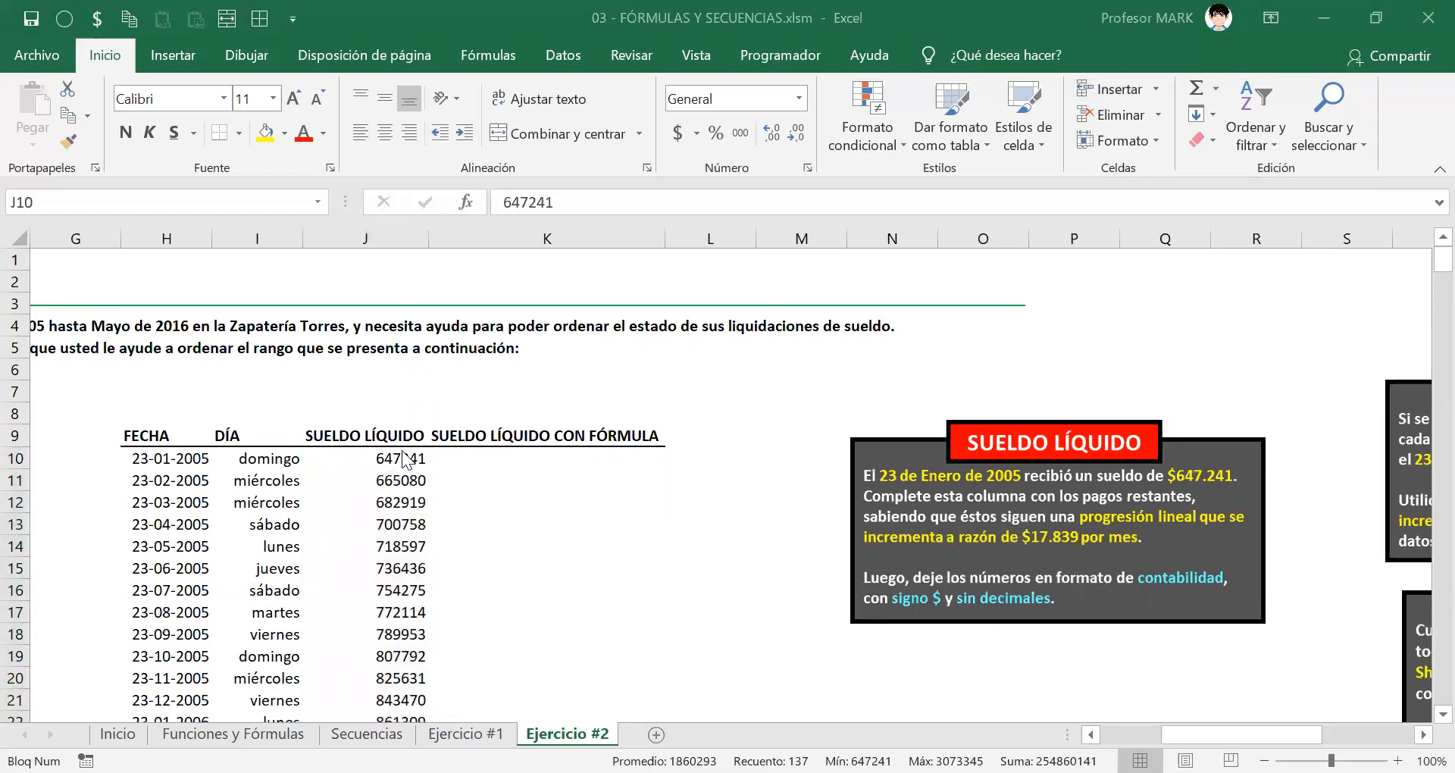
pyautogui.press('Escape')
pyautogui.scroll(-15, 409, 470)
pyautogui.scroll(-20, 407, 477)
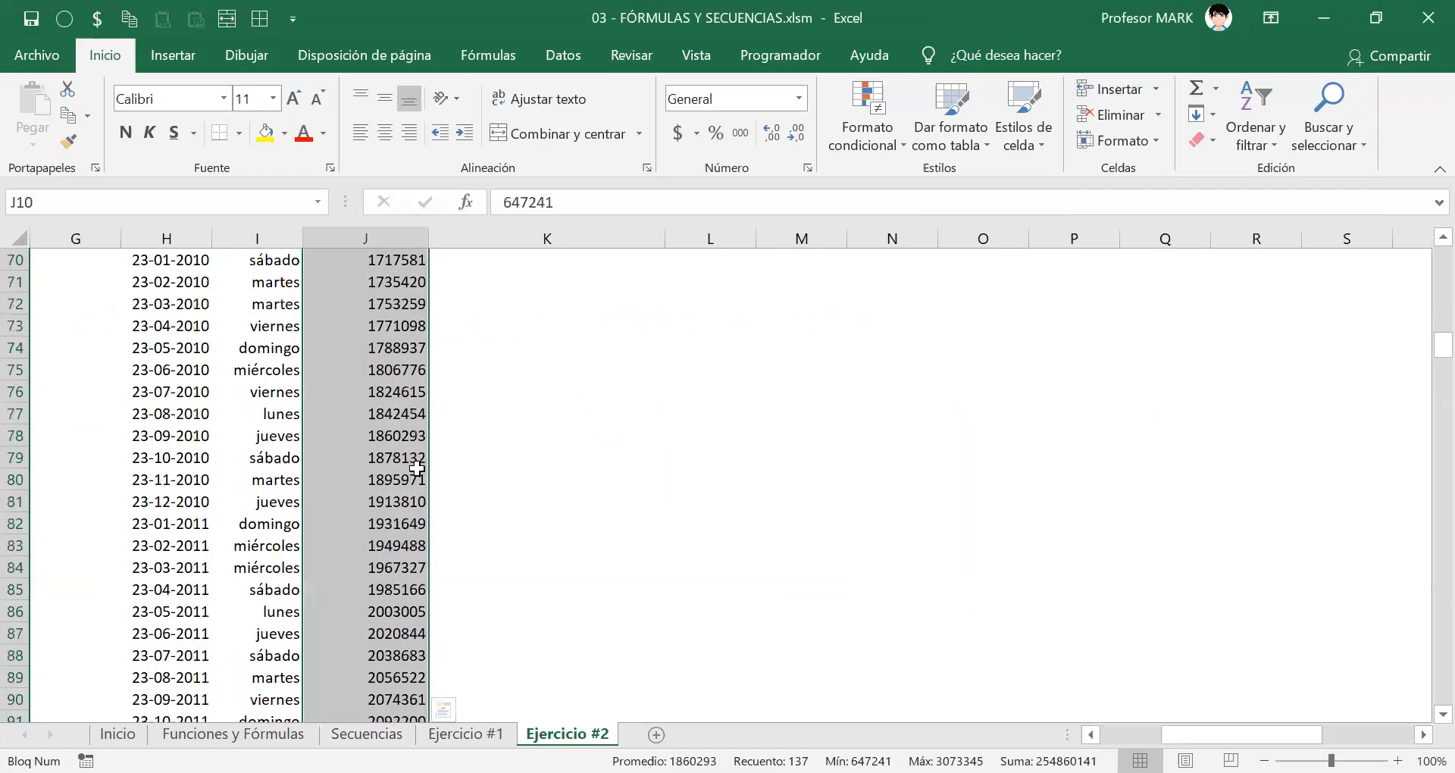
pyautogui.scroll(9, 412, 489)
pyautogui.scroll(20, 412, 489)
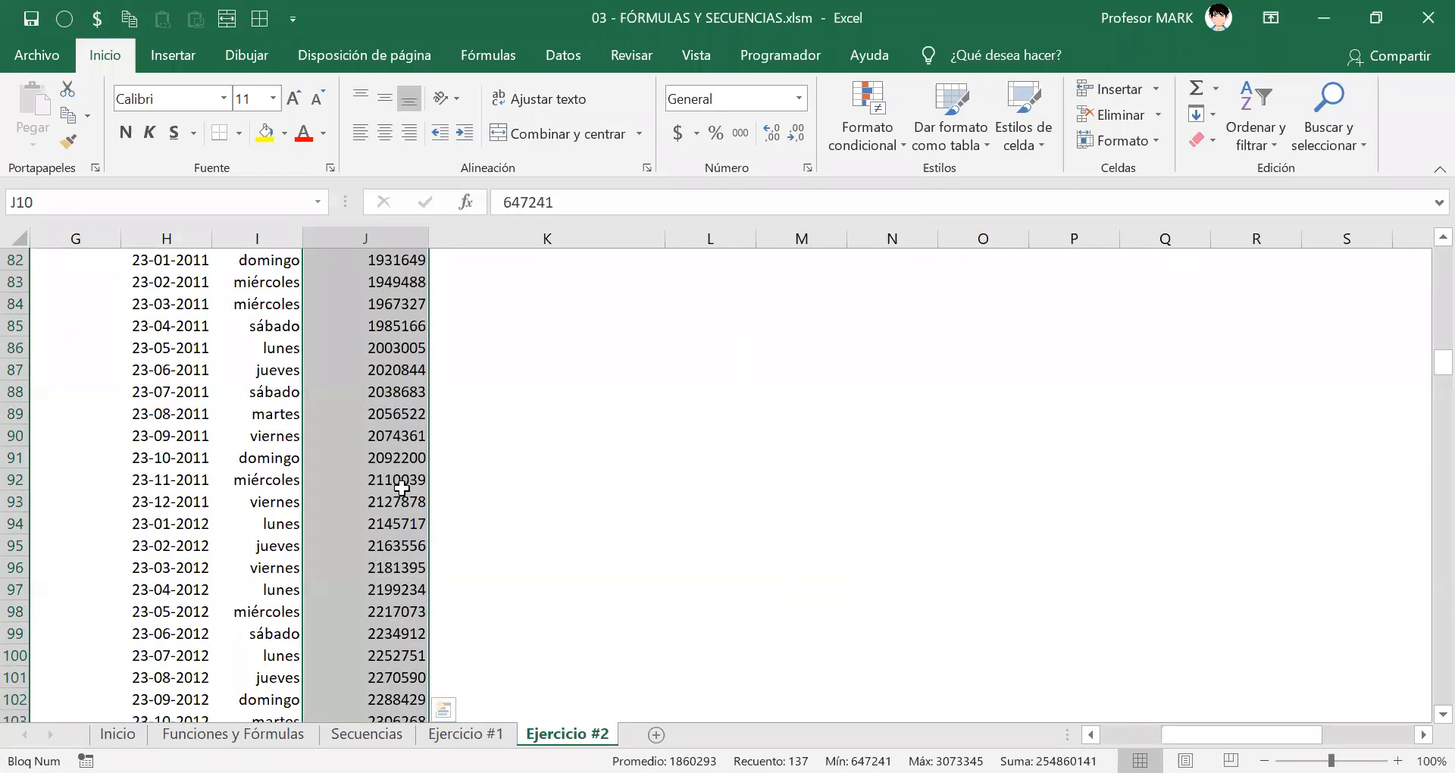
pyautogui.scroll(5, 391, 502)
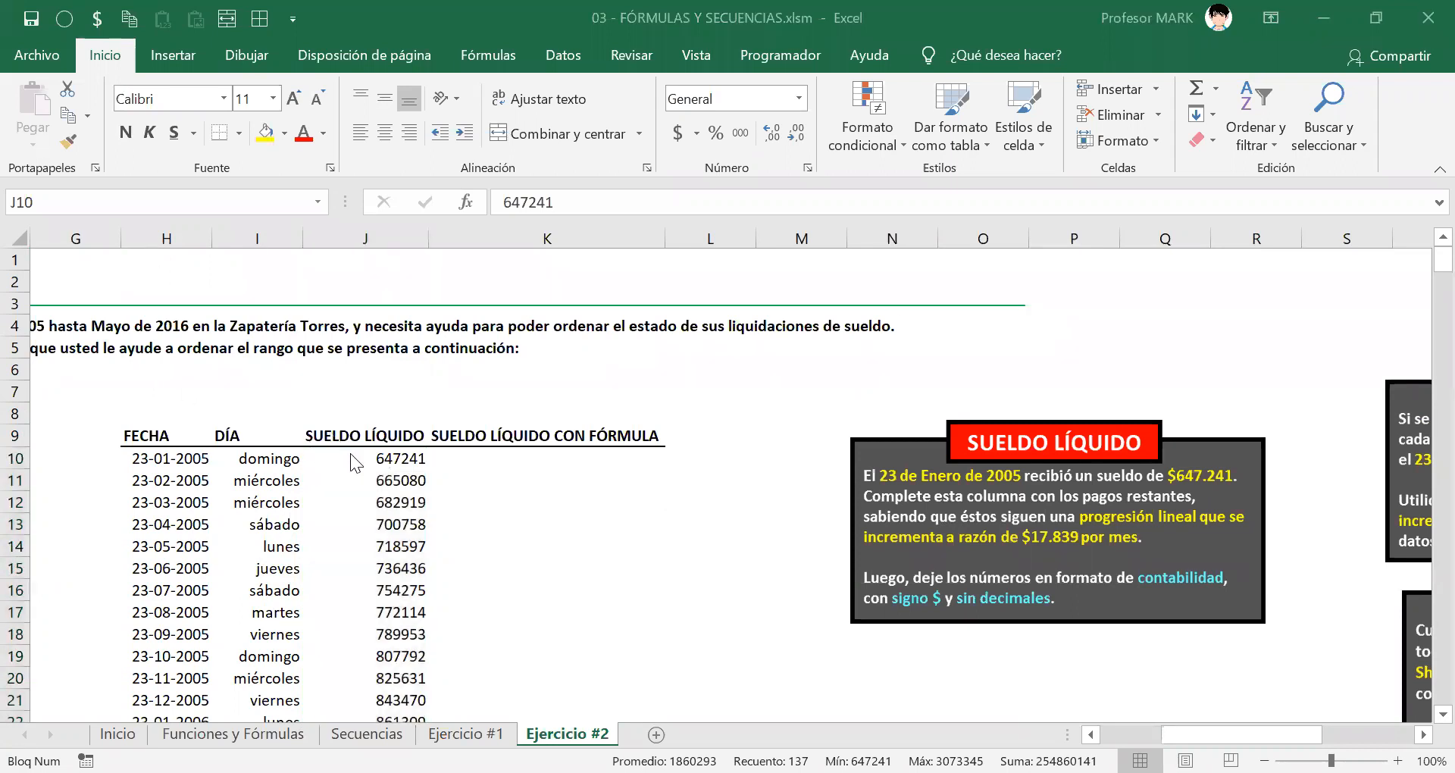
pyautogui.scroll(-17, 449, 483)
pyautogui.scroll(-19, 449, 483)
pyautogui.scroll(20, 449, 484)
pyautogui.scroll(11, 453, 481)
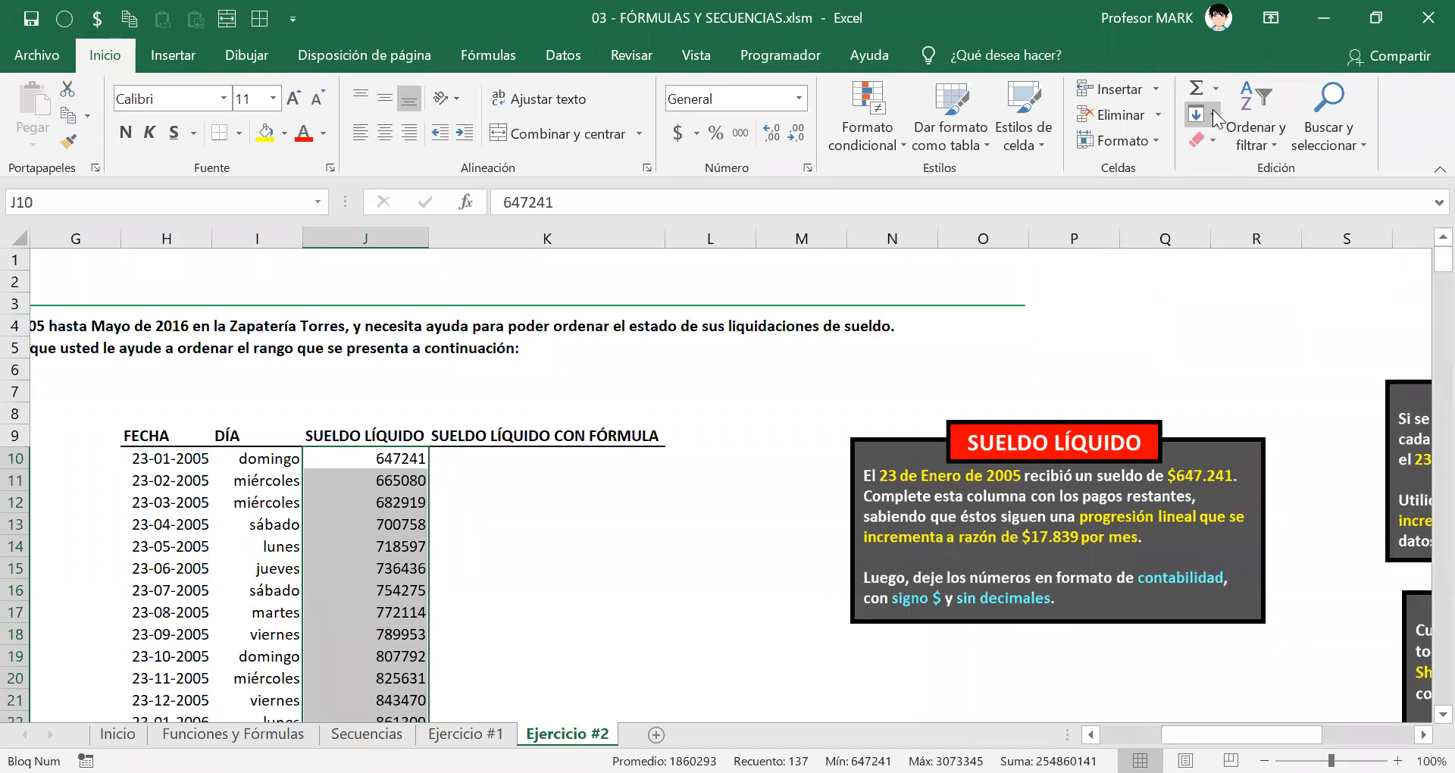
pyautogui.click(1213, 115)
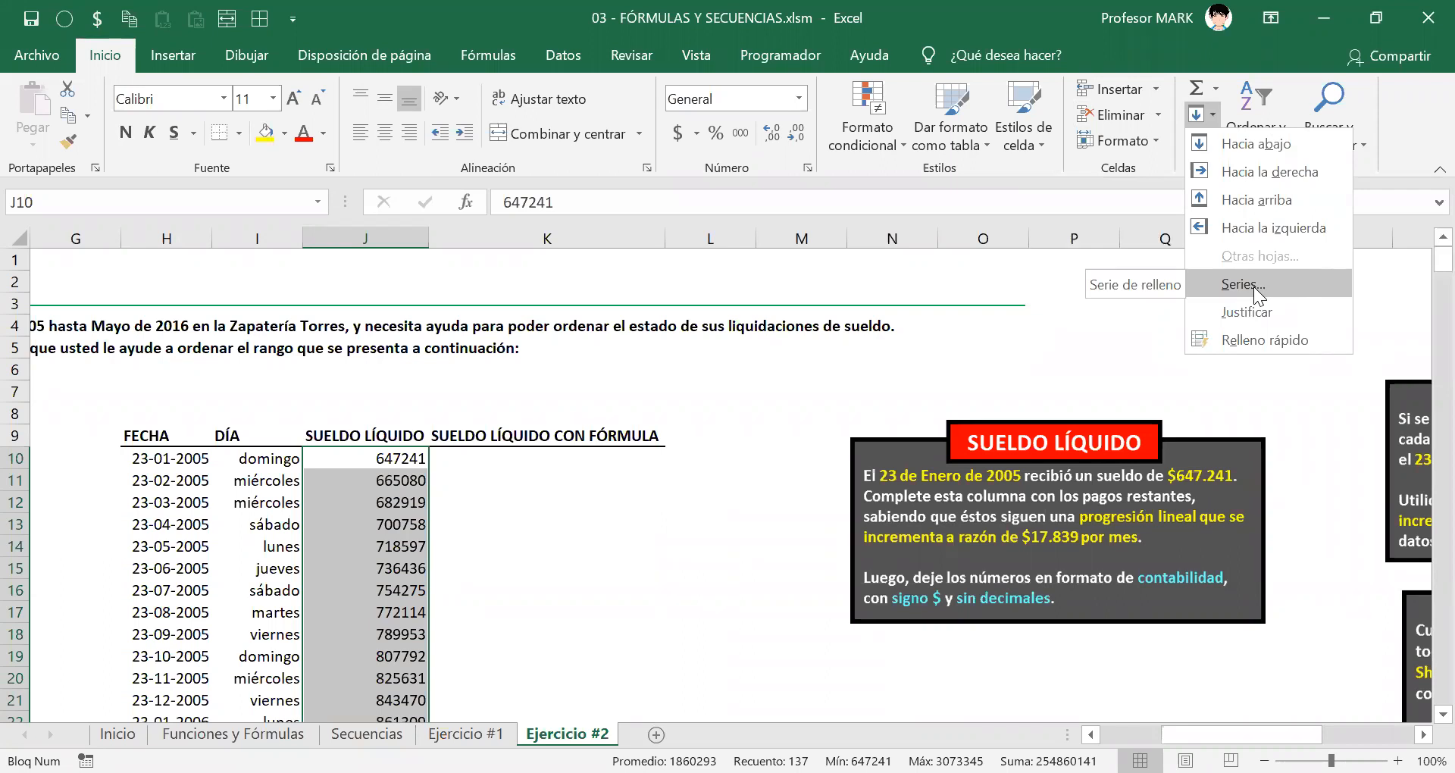
pyautogui.click(1247, 72)
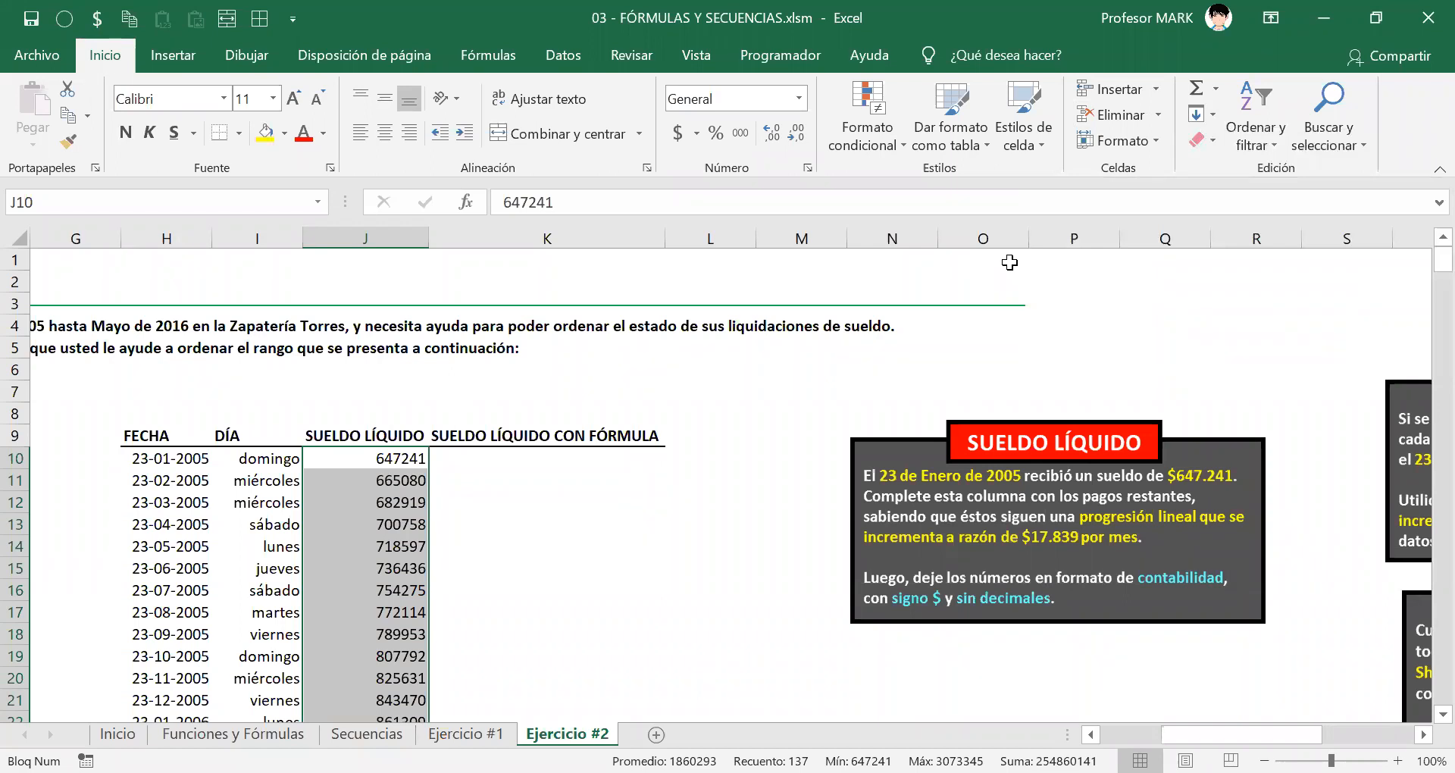
pyautogui.click(1009, 262)
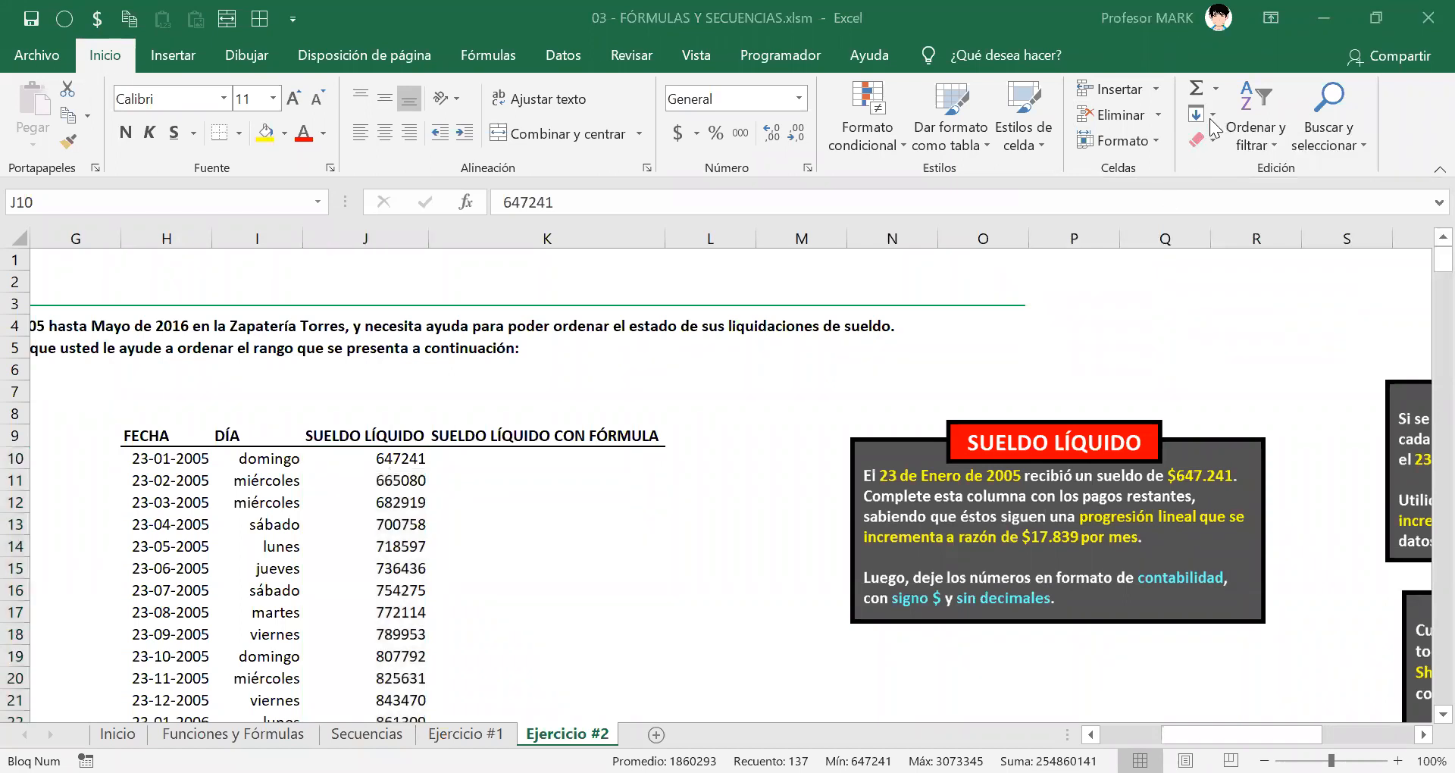
pyautogui.click(1210, 118)
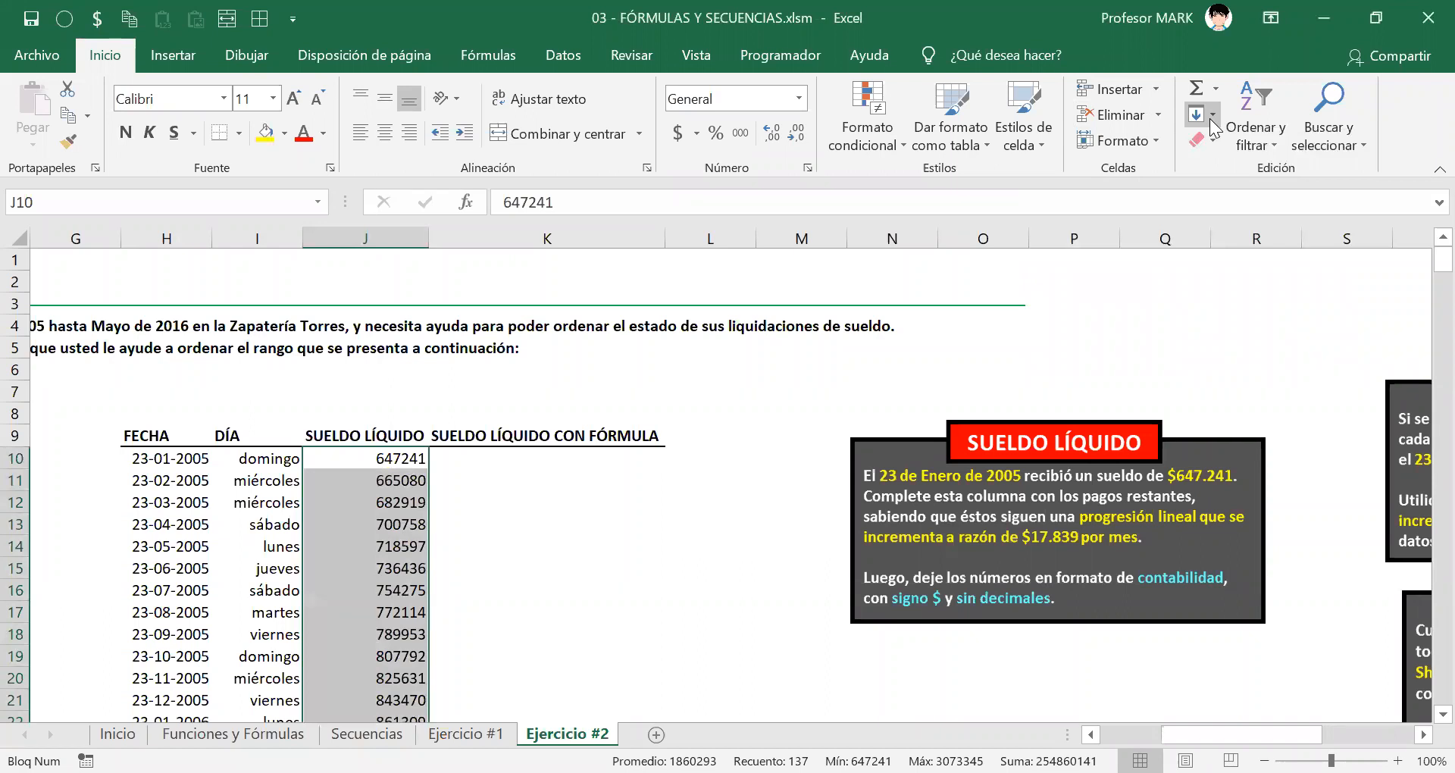
pyautogui.click(1209, 118)
pyautogui.click(1214, 280)
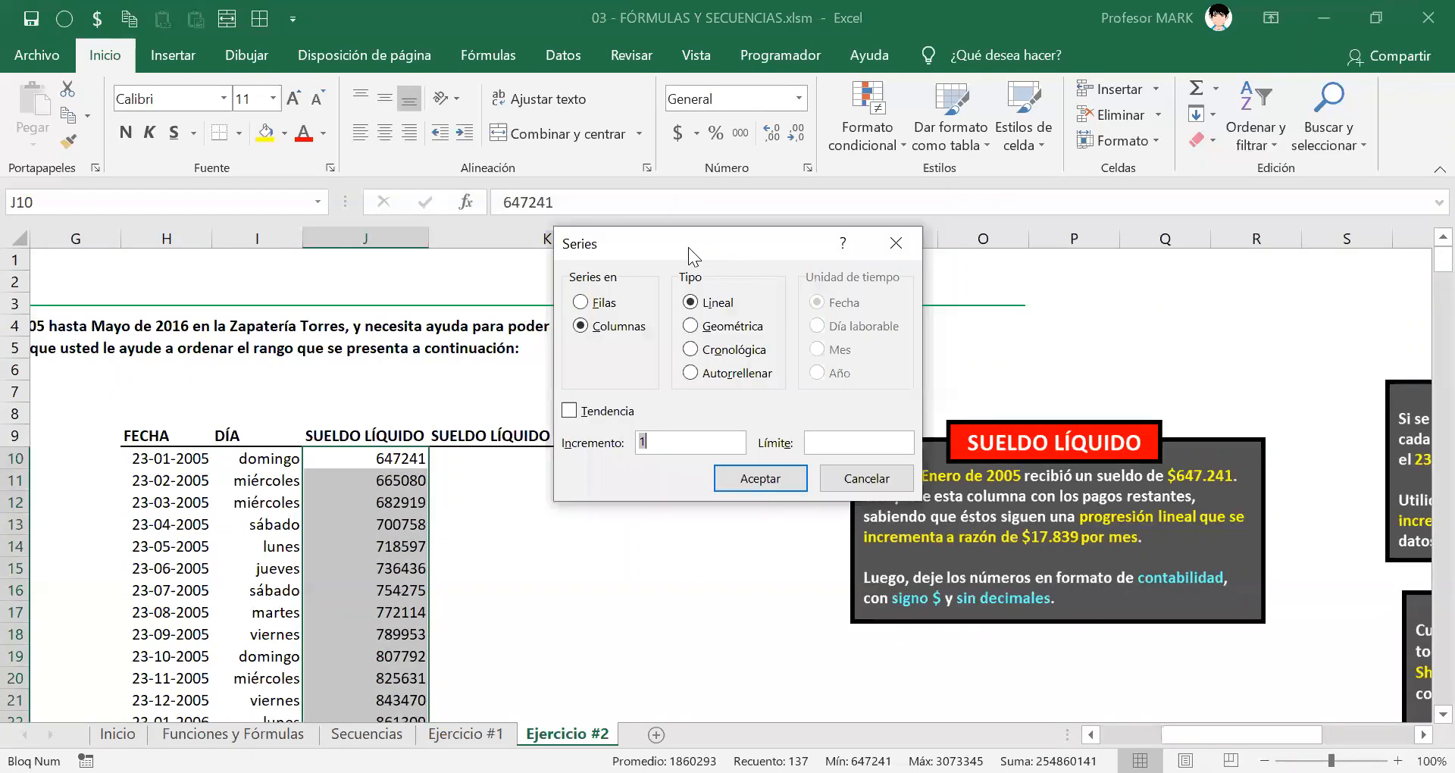
pyautogui.moveTo(688, 248); pyautogui.dragTo(593, 248)
pyautogui.click(470, 324)
pyautogui.click(570, 303)
pyautogui.doubleClick(573, 438)
pyautogui.write('17839')
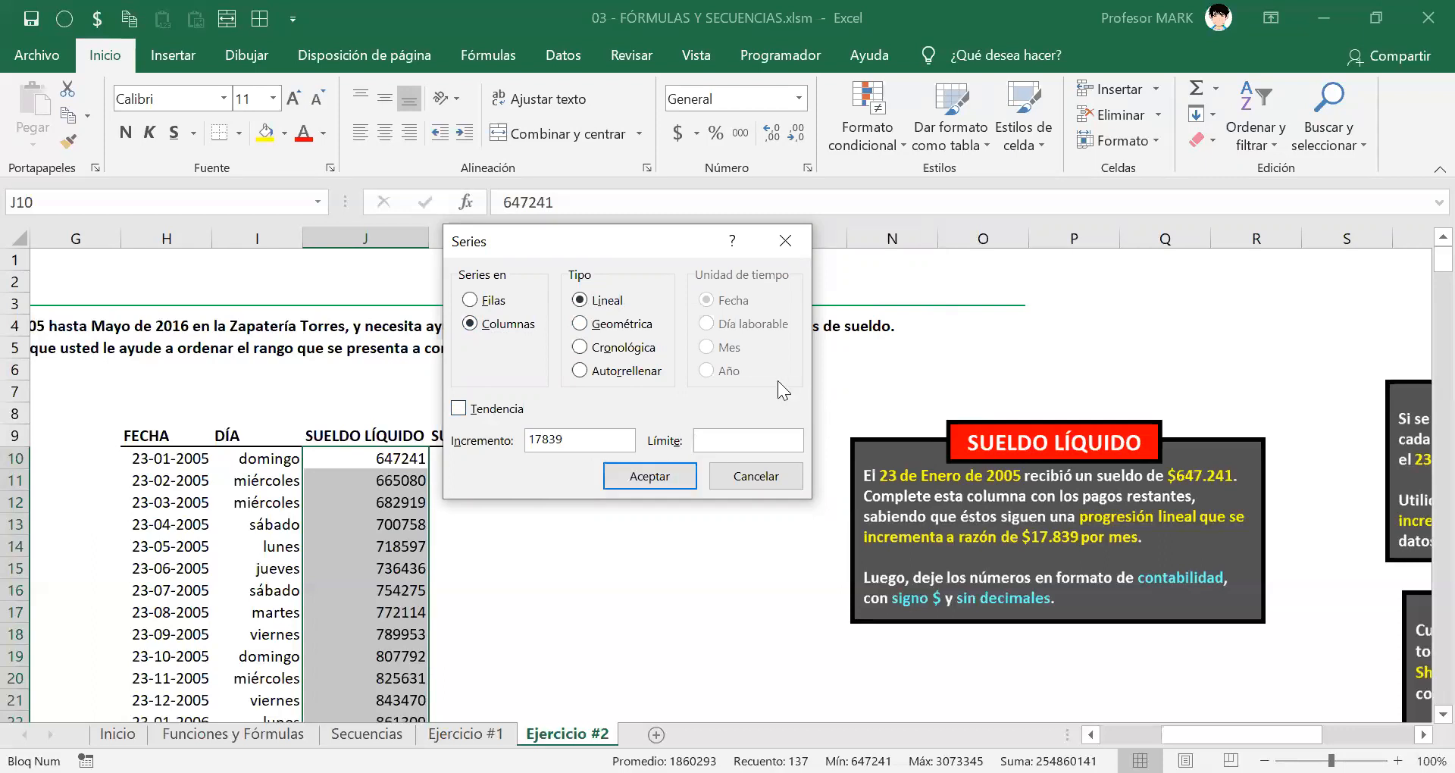
pyautogui.click(758, 477)
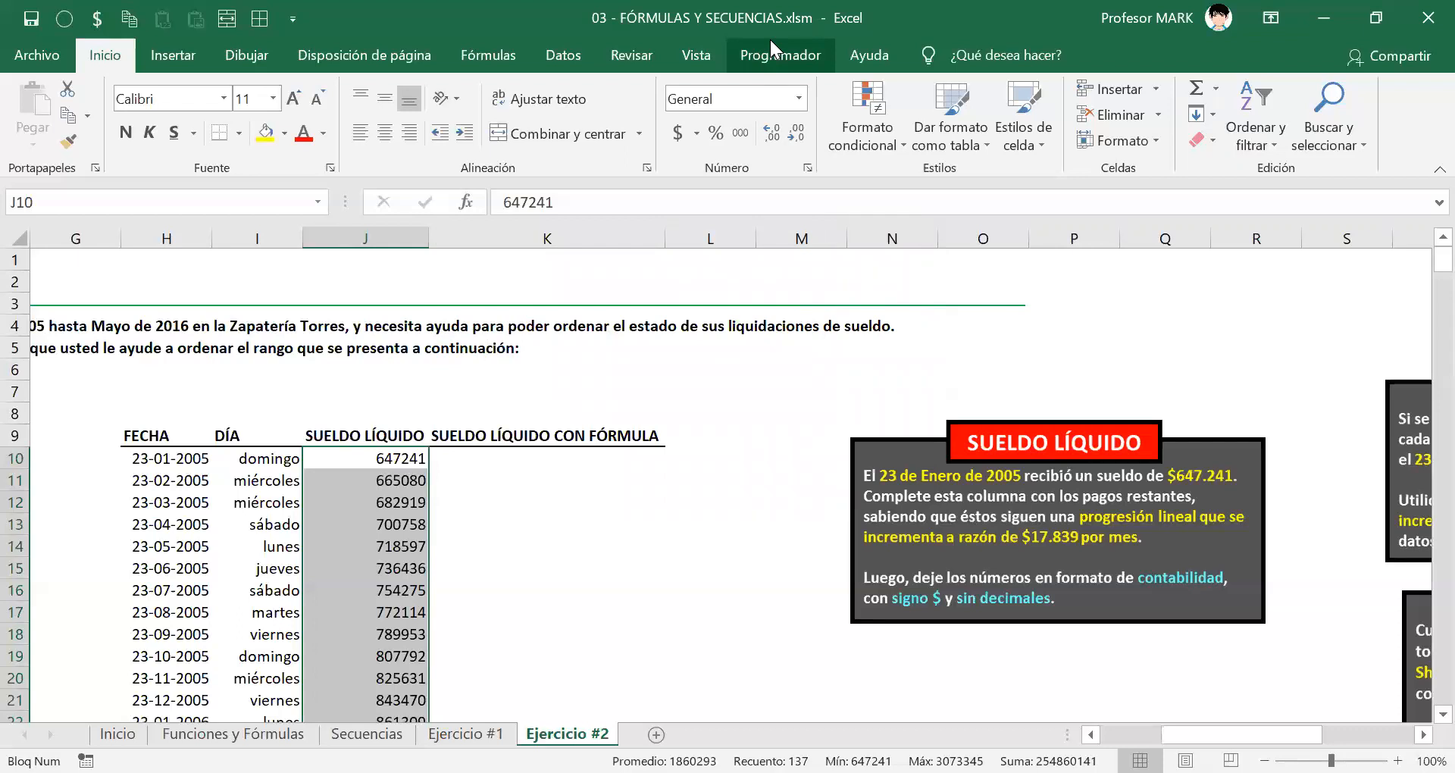
pyautogui.click(269, 458)
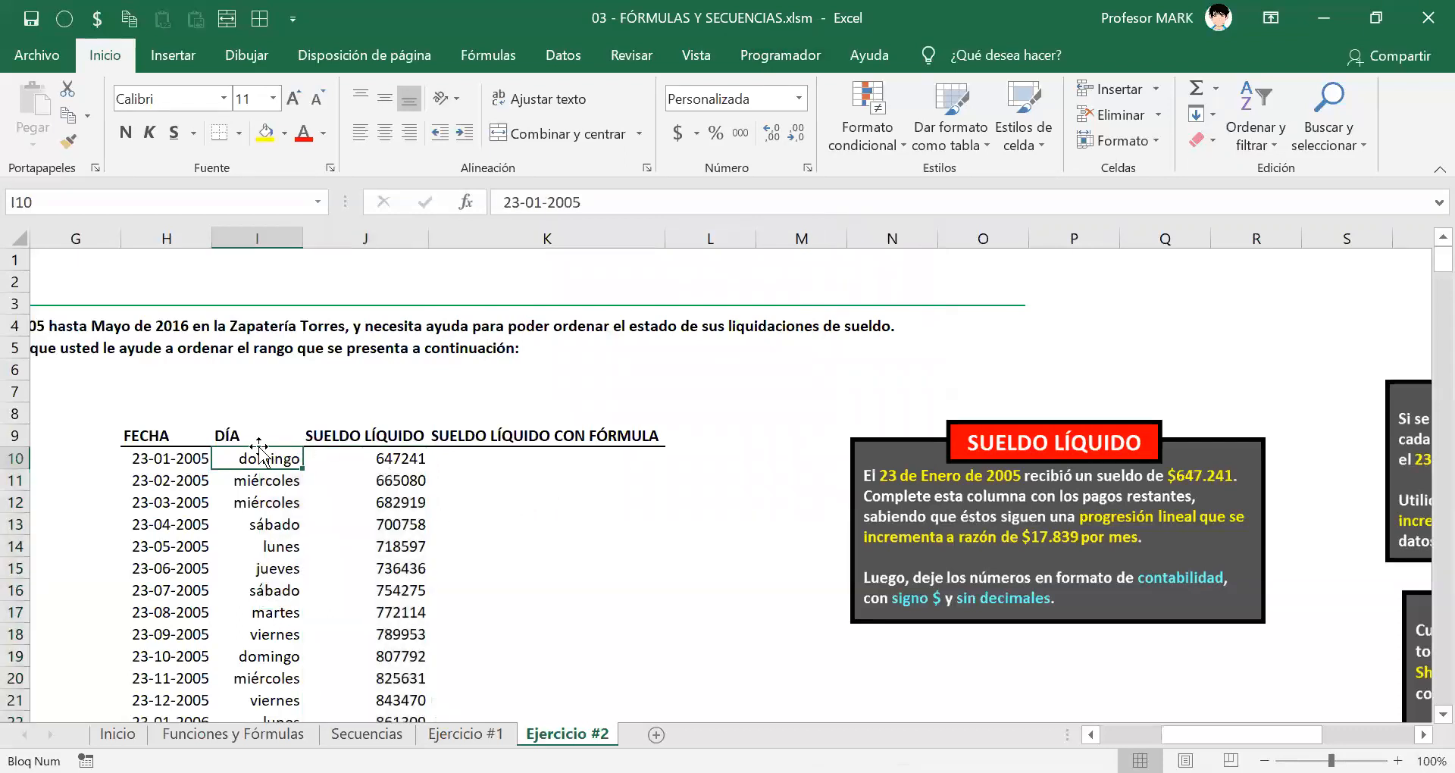
# Step: Try copying the FECHA dates into the DÍA column, then clear the pasted values
pyautogui.click(170, 458)
pyautogui.hotkey('ctrl', 'shift', 'Down')
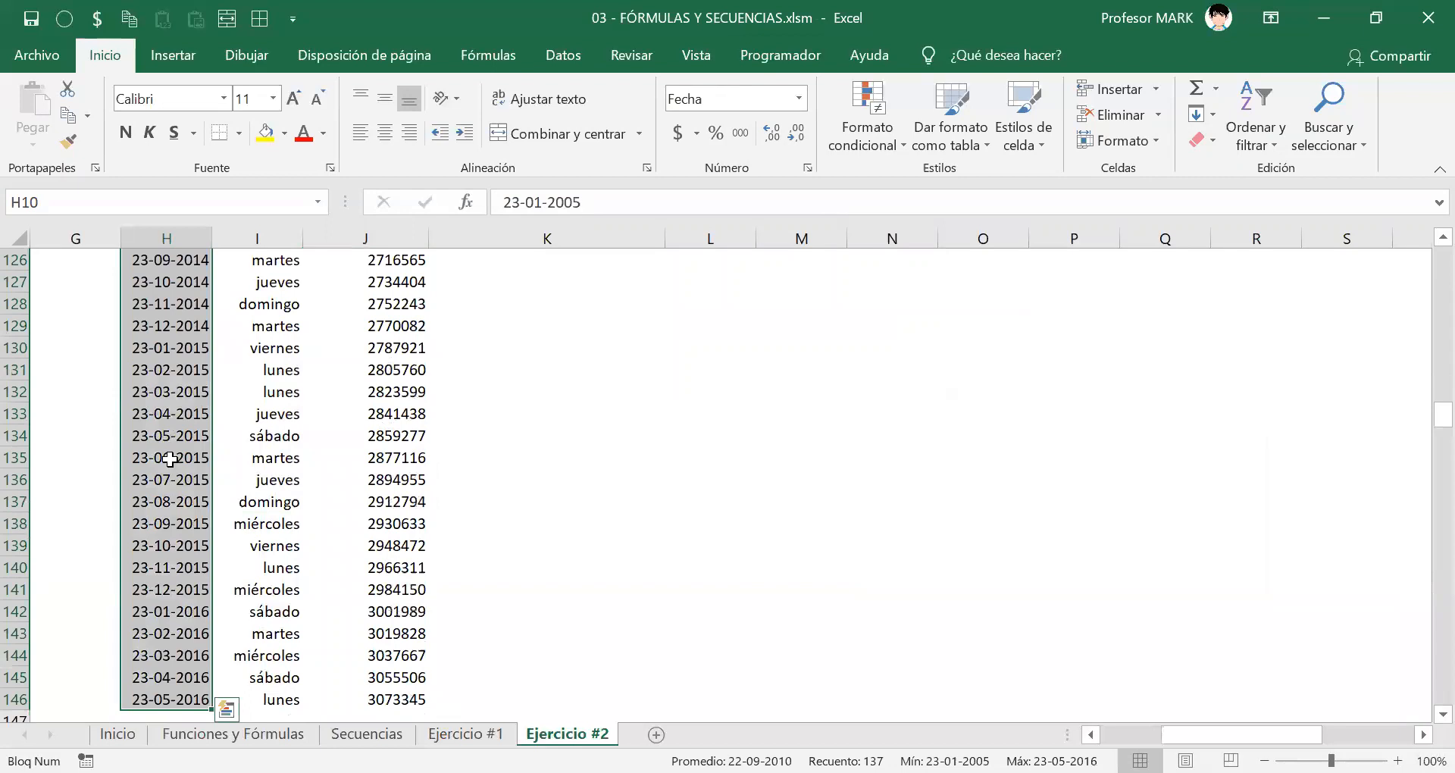
pyautogui.hotkey('ctrl', 'Up')
pyautogui.press('Down')
pyautogui.hotkey('ctrl', 'c')
pyautogui.press('Right')
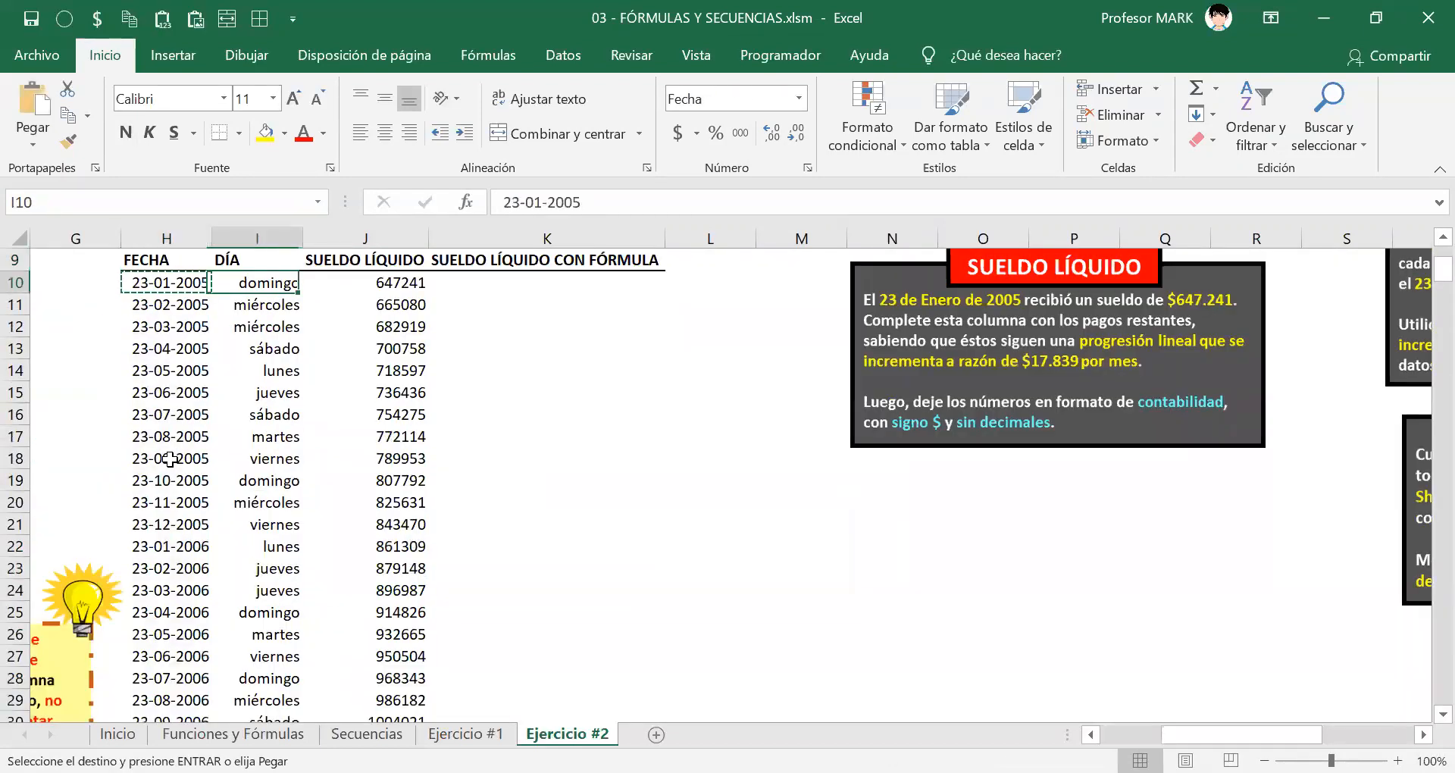
pyautogui.hotkey('ctrl', 'shift', 'Down')
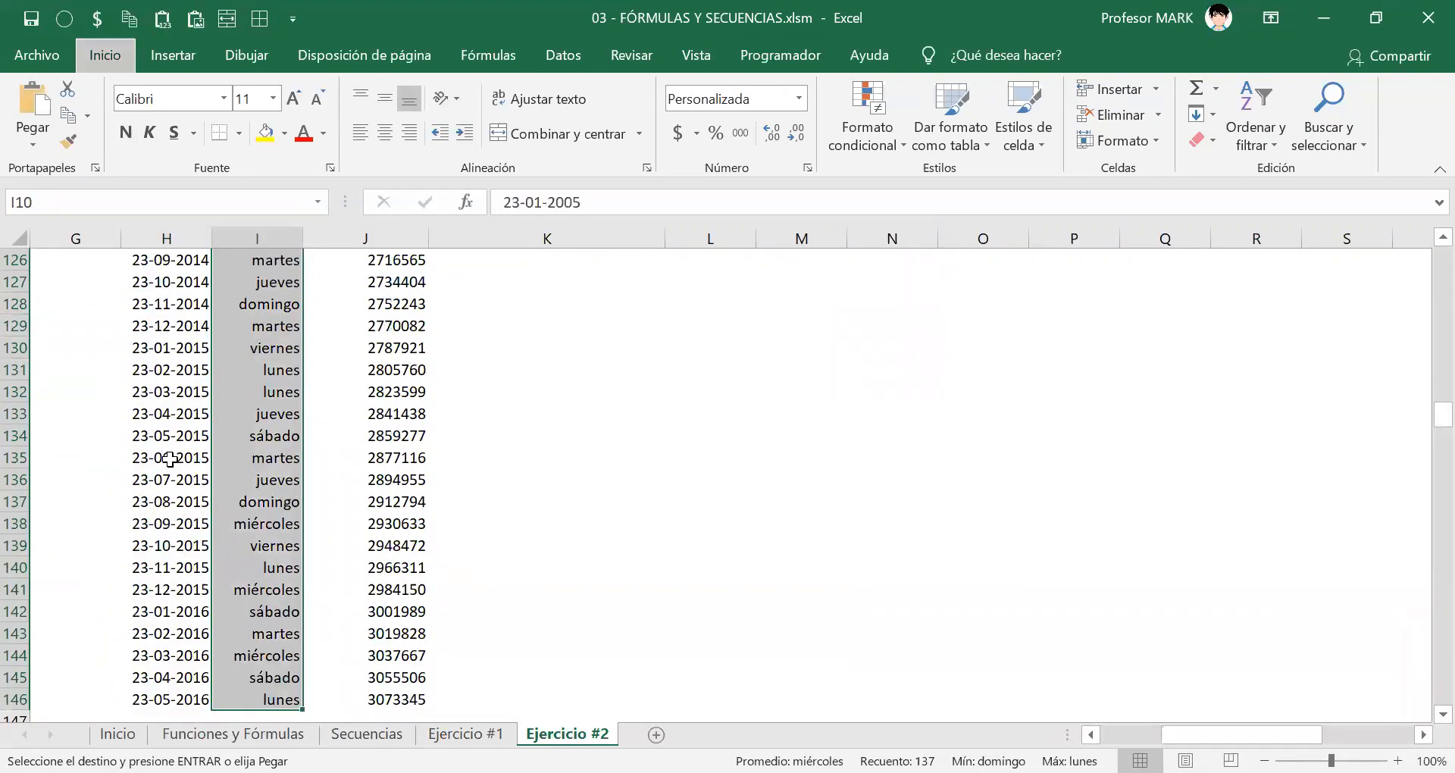
pyautogui.press('Return')
pyautogui.hotkey('ctrl', 'Up')
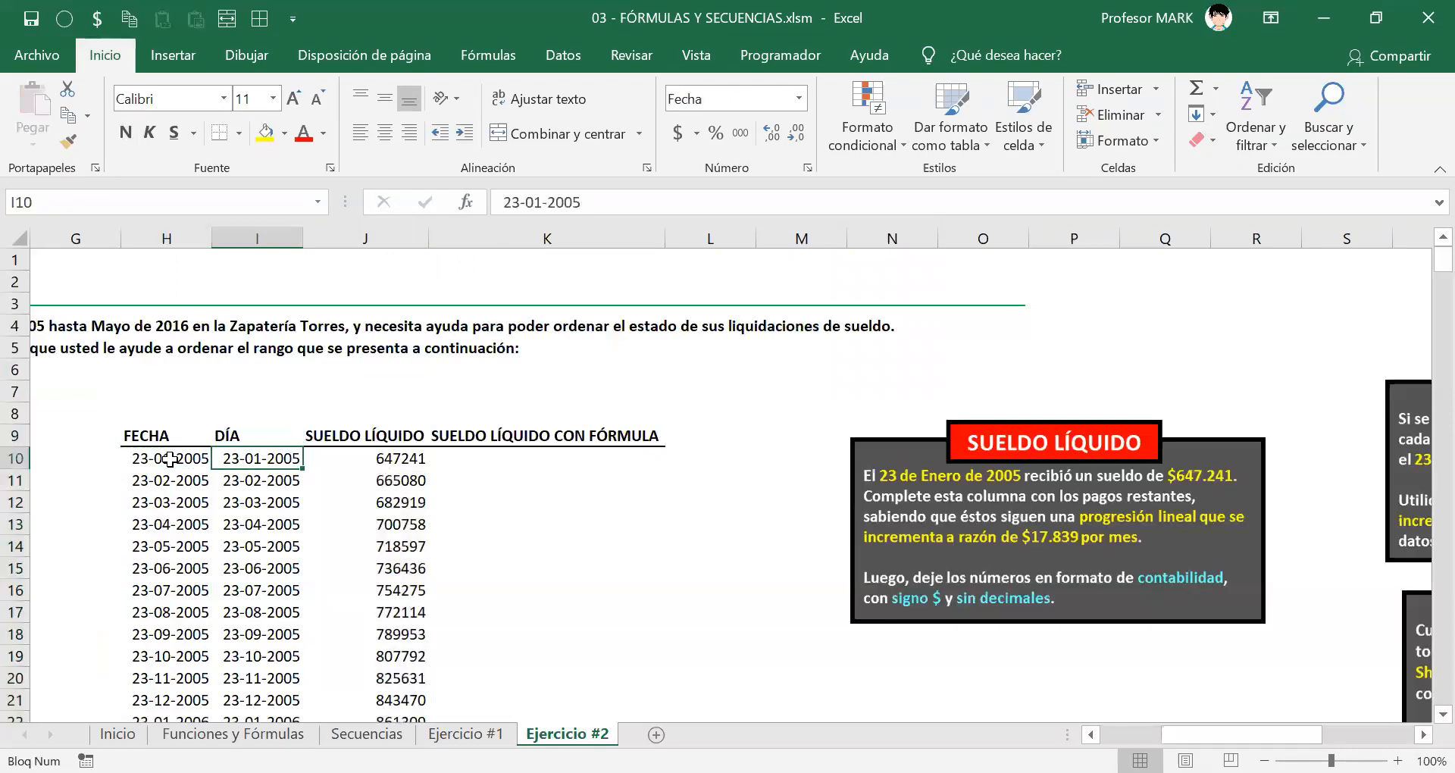
pyautogui.click(170, 459)
pyautogui.press('Right')
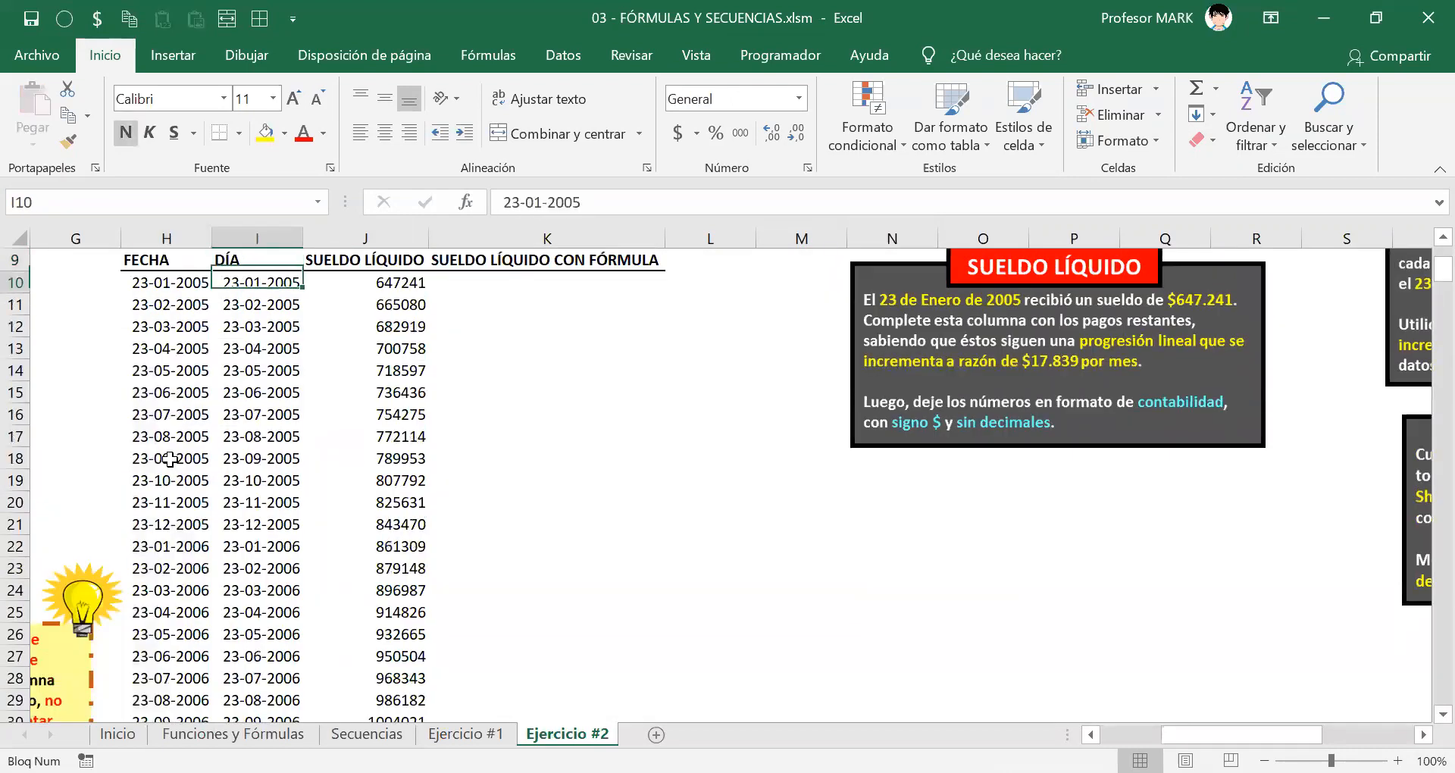
pyautogui.hotkey('ctrl', 'shift', 'Down')
pyautogui.hotkey('ctrl', 'BackSpace')
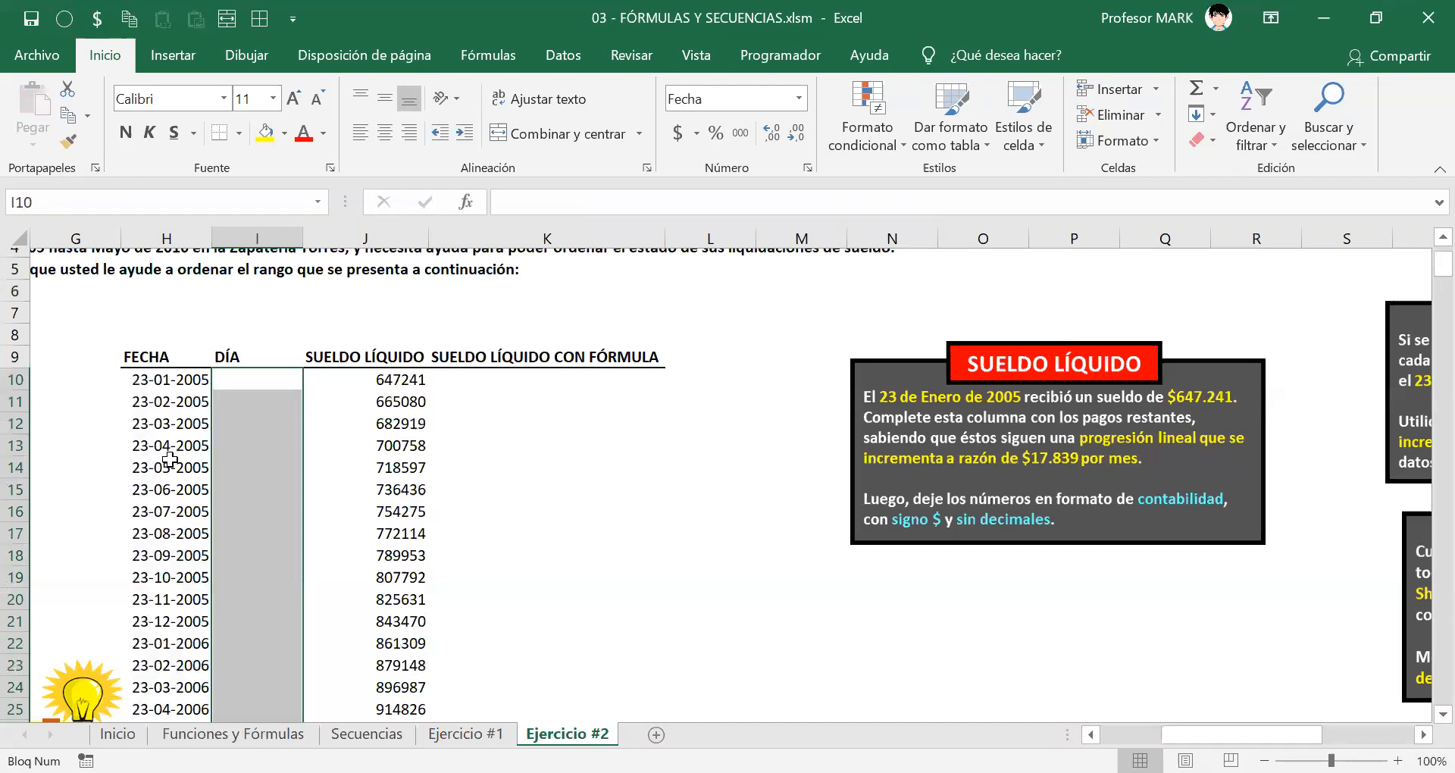
# Step: Copy H10:H146 and paste it into I10, leaving the DÍA range I10:I146 selected
pyautogui.click(169, 459)
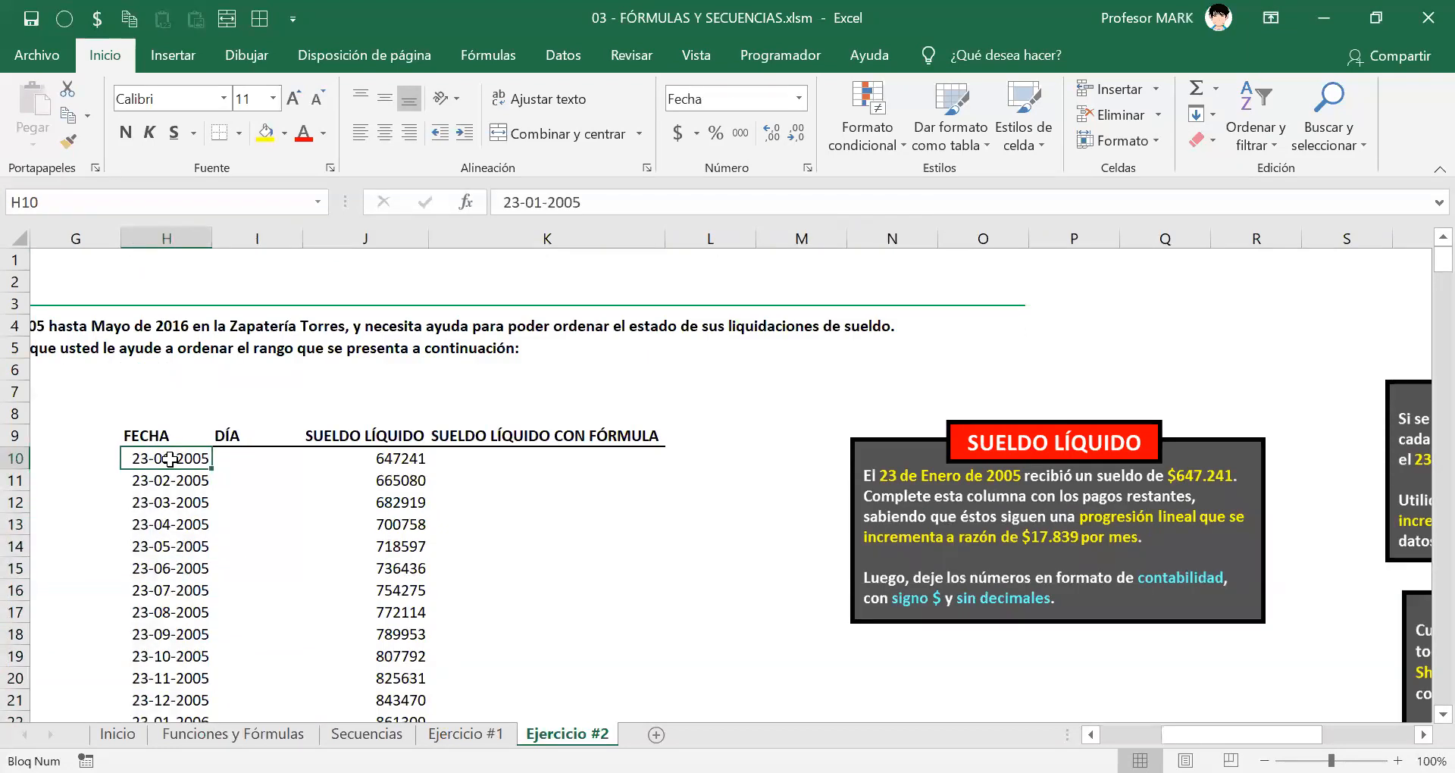
pyautogui.hotkey('ctrl', 'shift', 'Down')
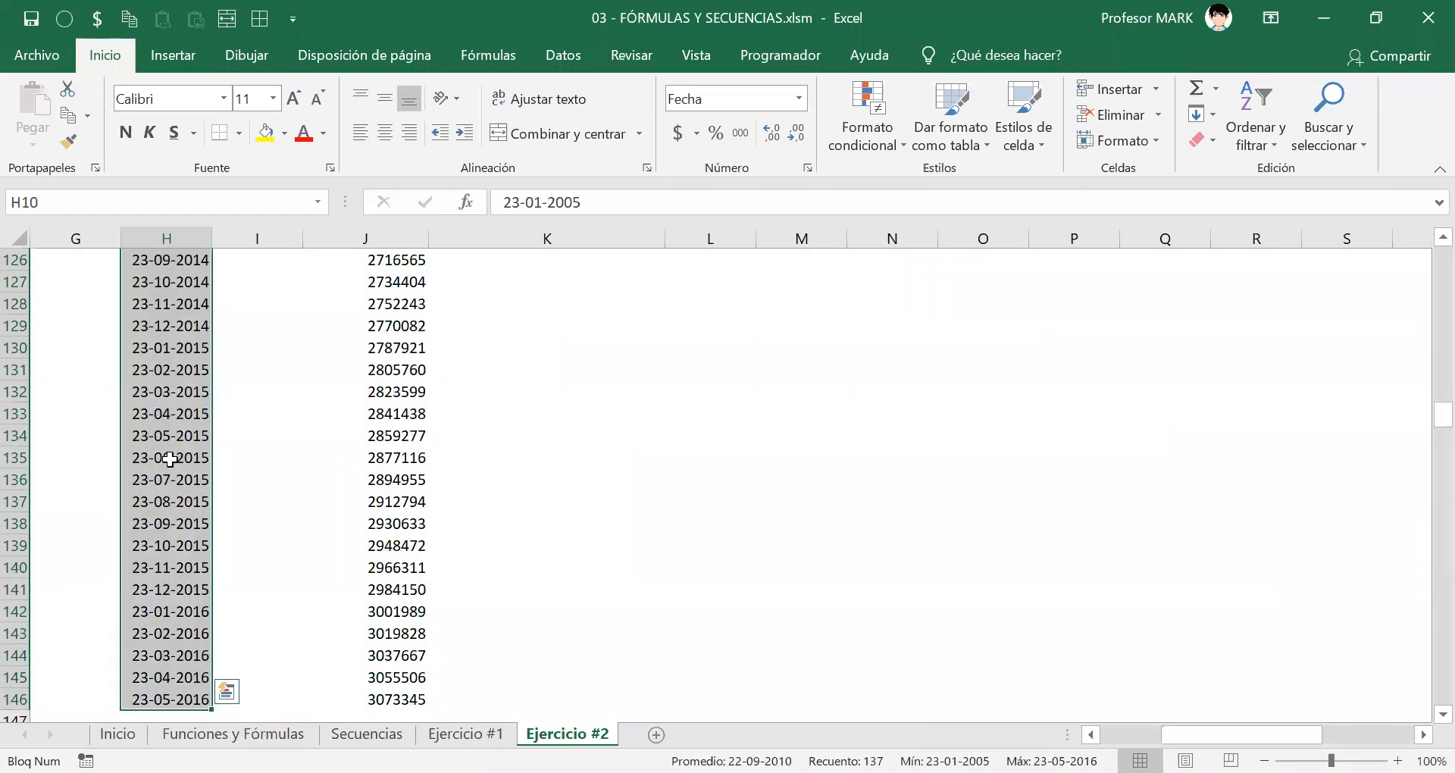
pyautogui.hotkey('ctrl', 'c')
pyautogui.click(170, 458)
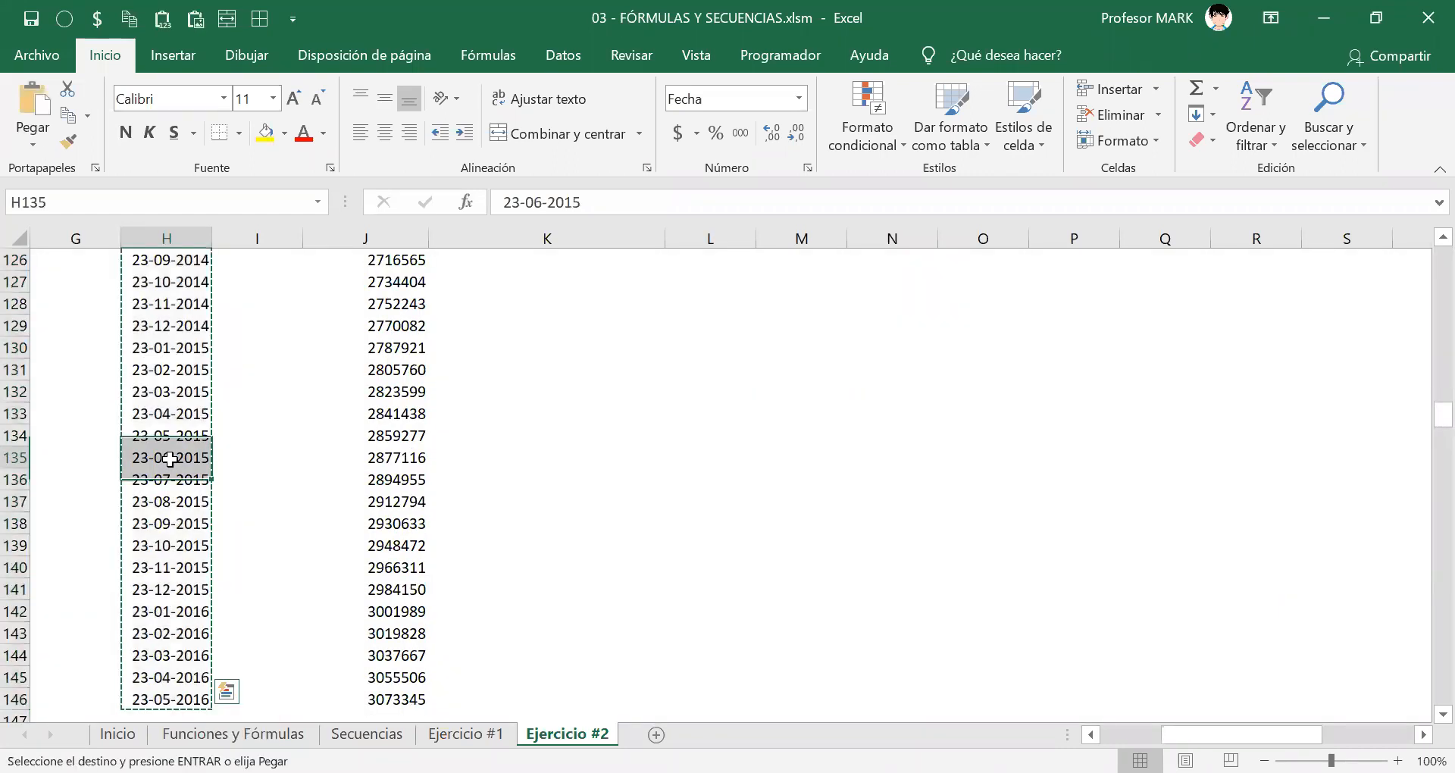
pyautogui.press('Up')
pyautogui.press('Up')
pyautogui.press('Up')
pyautogui.press('Up')
pyautogui.press('Up')
pyautogui.press('Up')
pyautogui.hotkey('ctrl', 'Up')
pyautogui.press('Down')
pyautogui.press('Right')
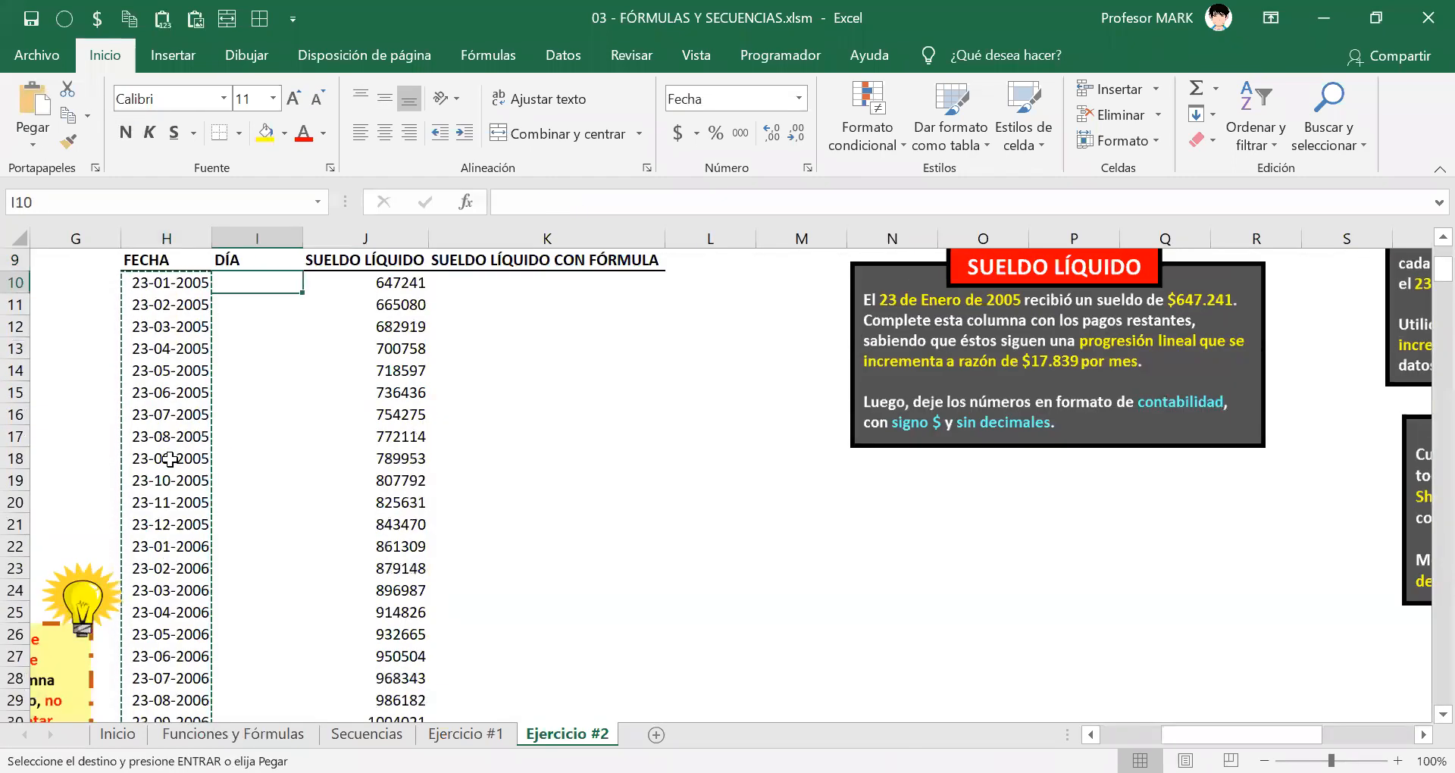
pyautogui.hotkey('ctrl', 'v')
pyautogui.press('Escape')
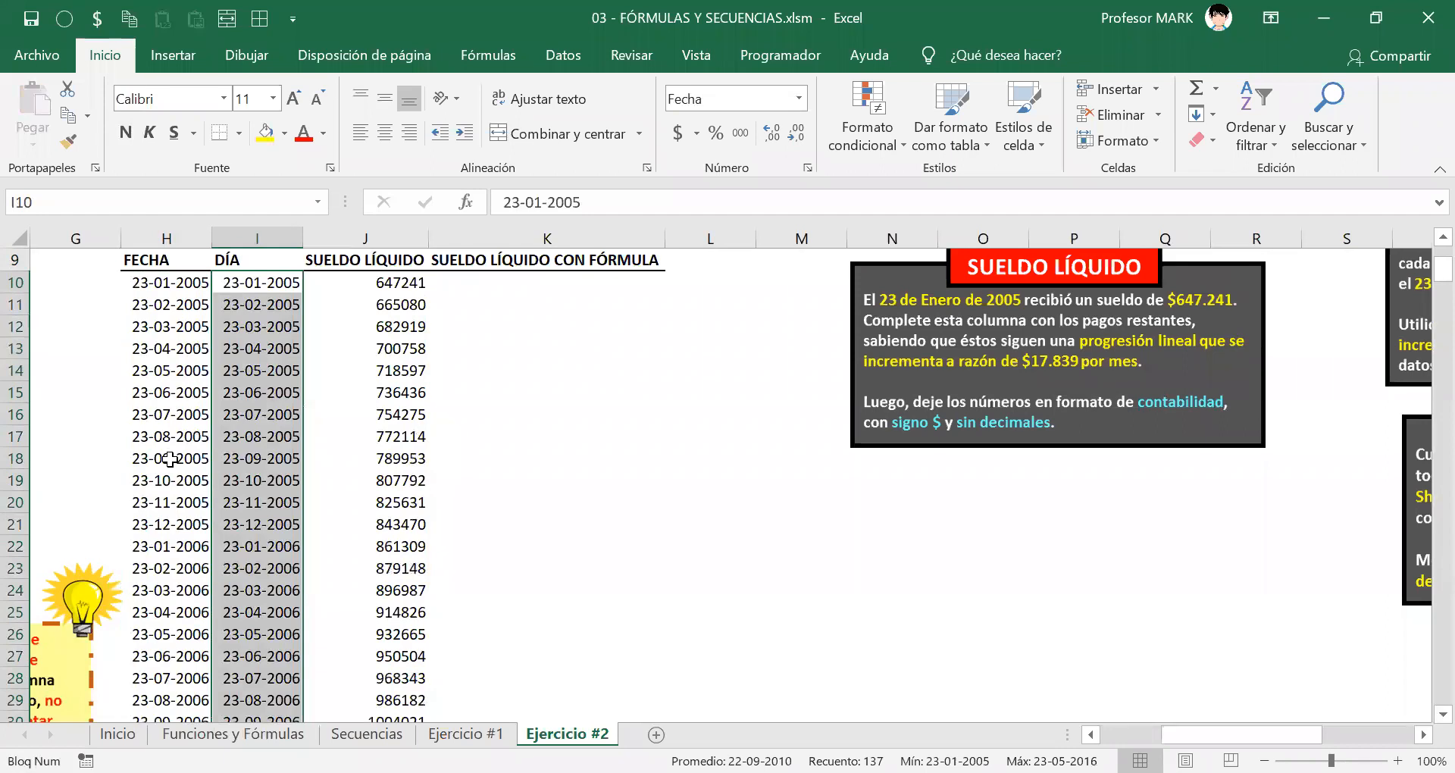
pyautogui.press('Right')
pyautogui.press('Left')
pyautogui.hotkey('ctrl', 'shift', 'Down')
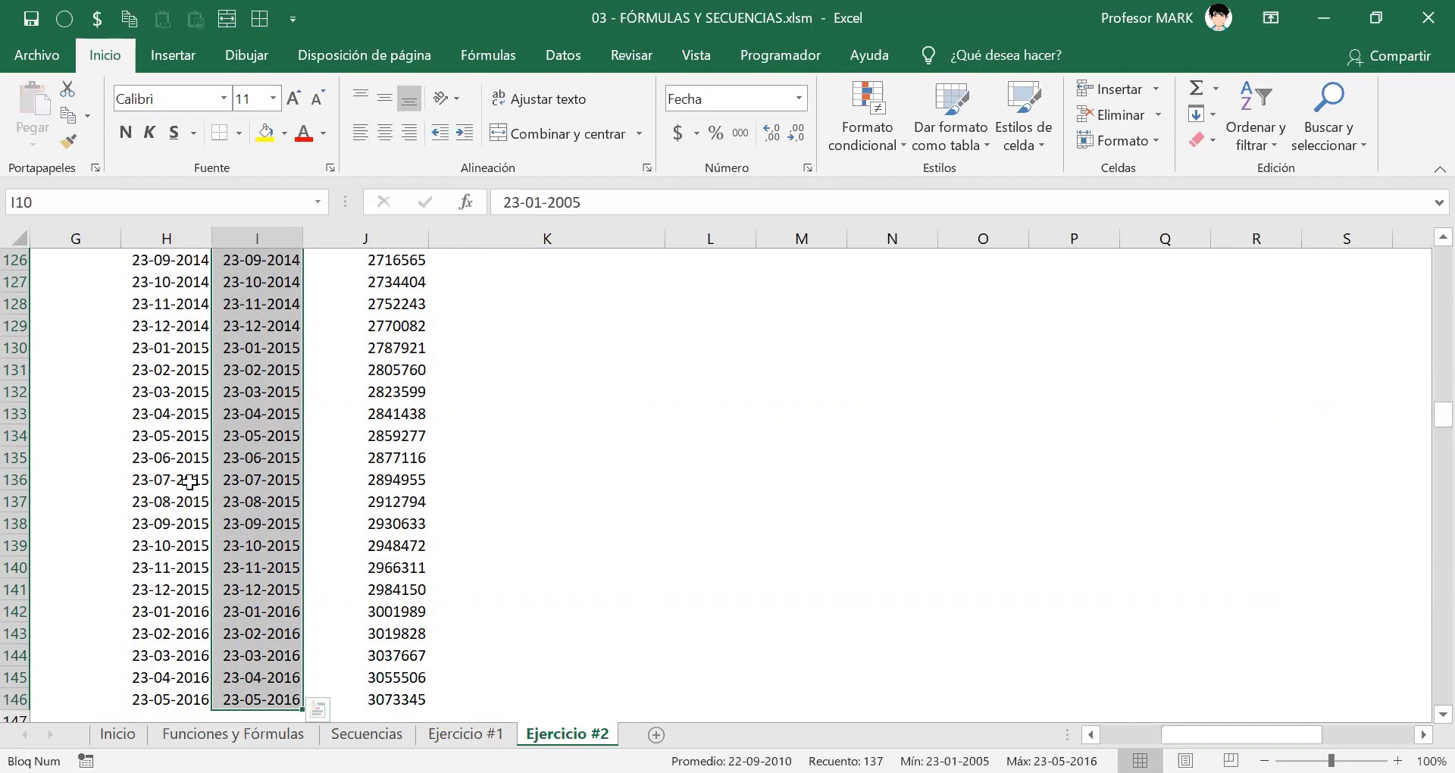
pyautogui.scroll(12, 232, 402)
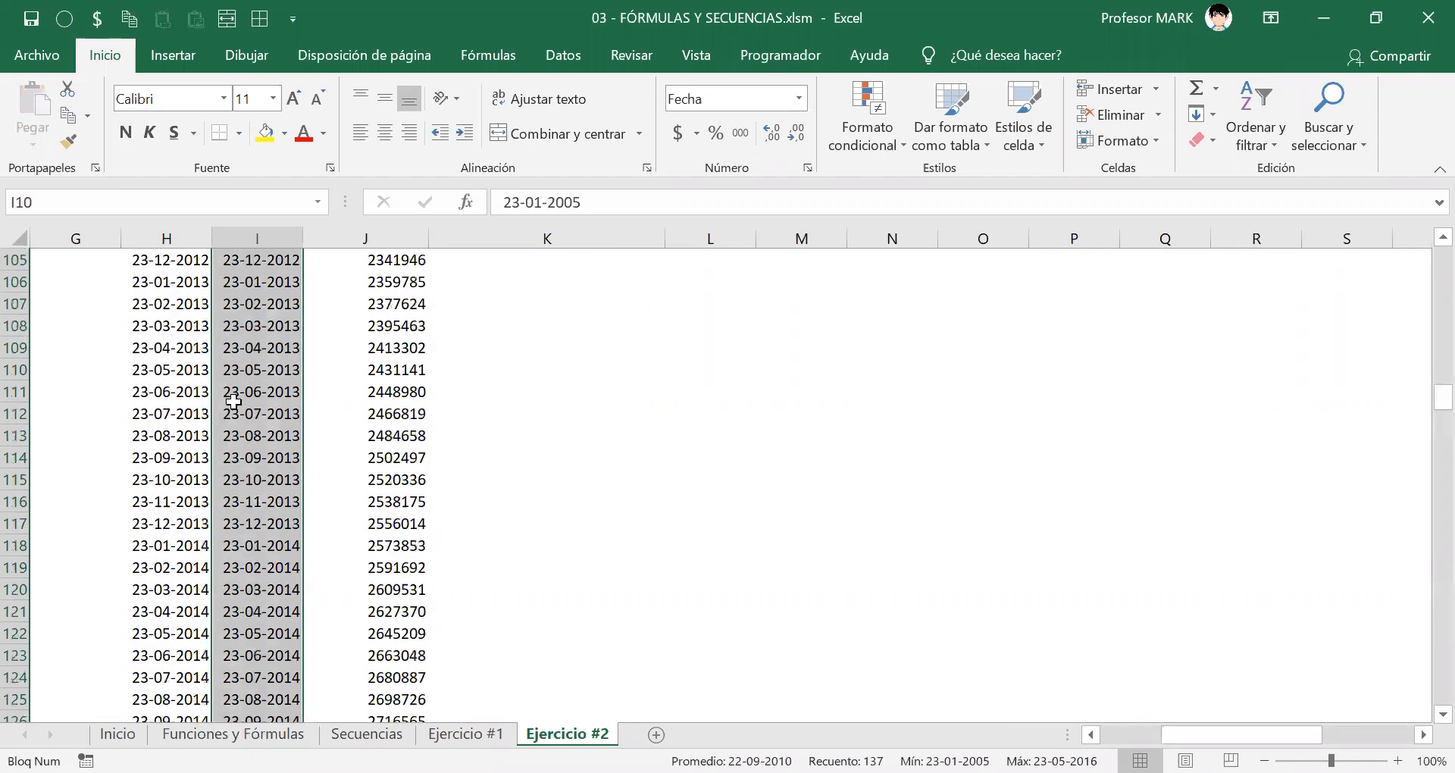
pyautogui.scroll(20, 239, 404)
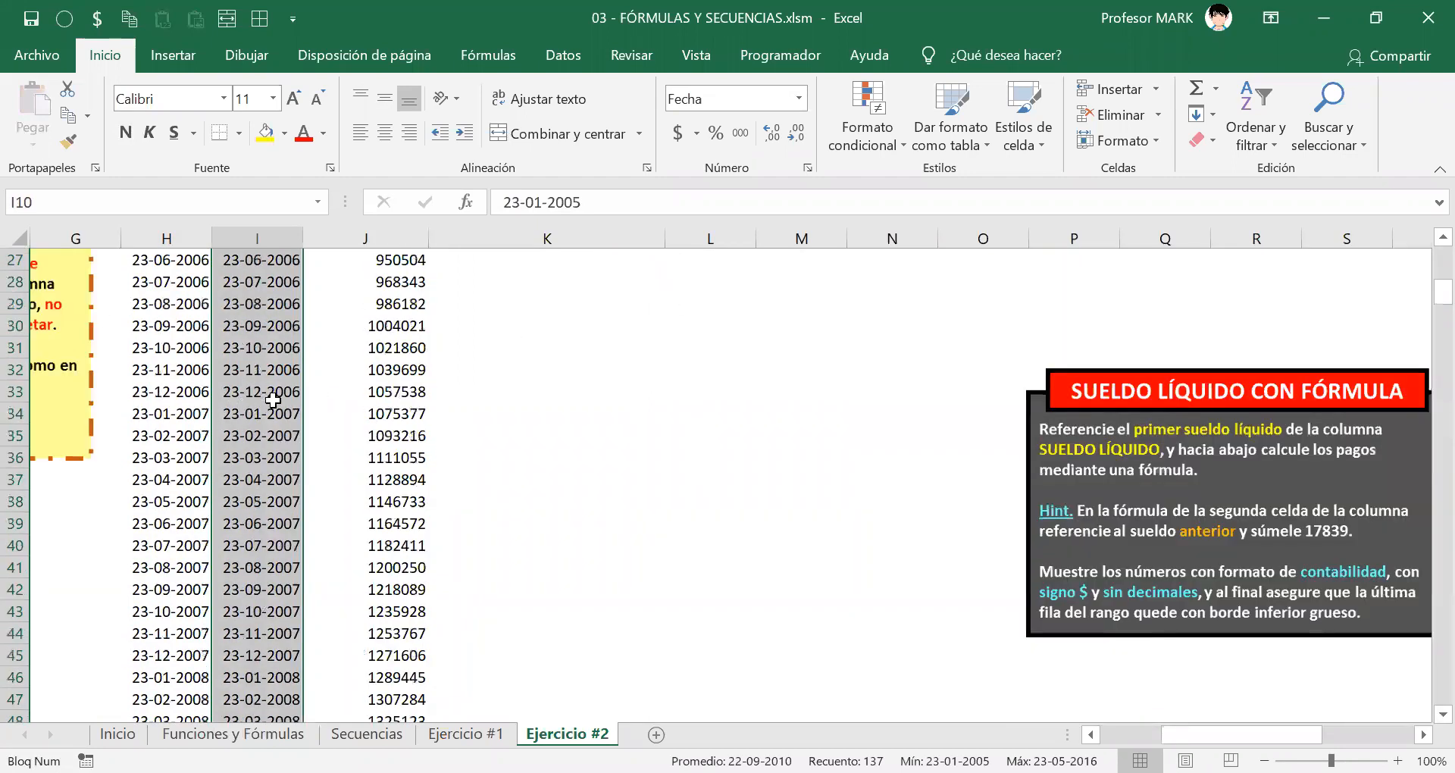
pyautogui.scroll(1, 273, 400)
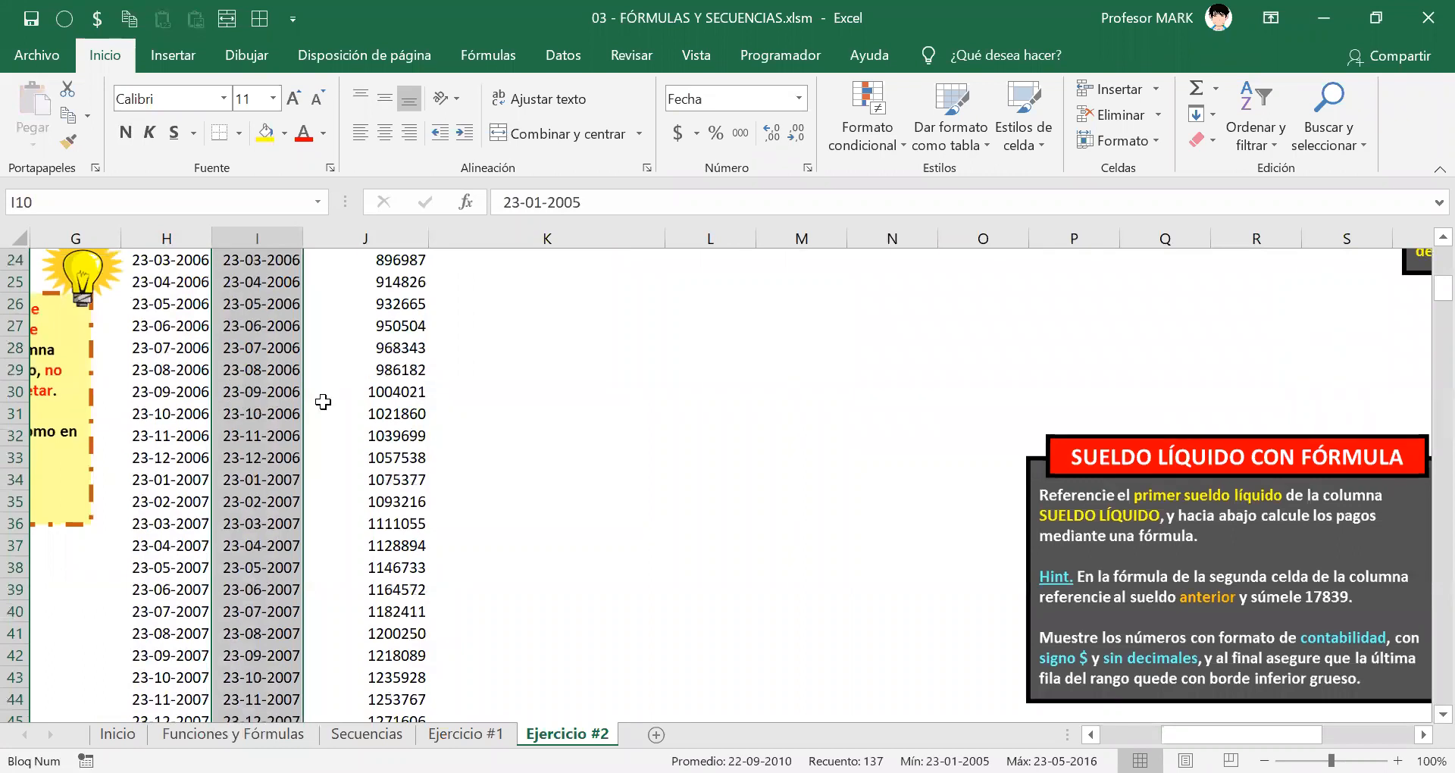
pyautogui.scroll(2, 323, 404)
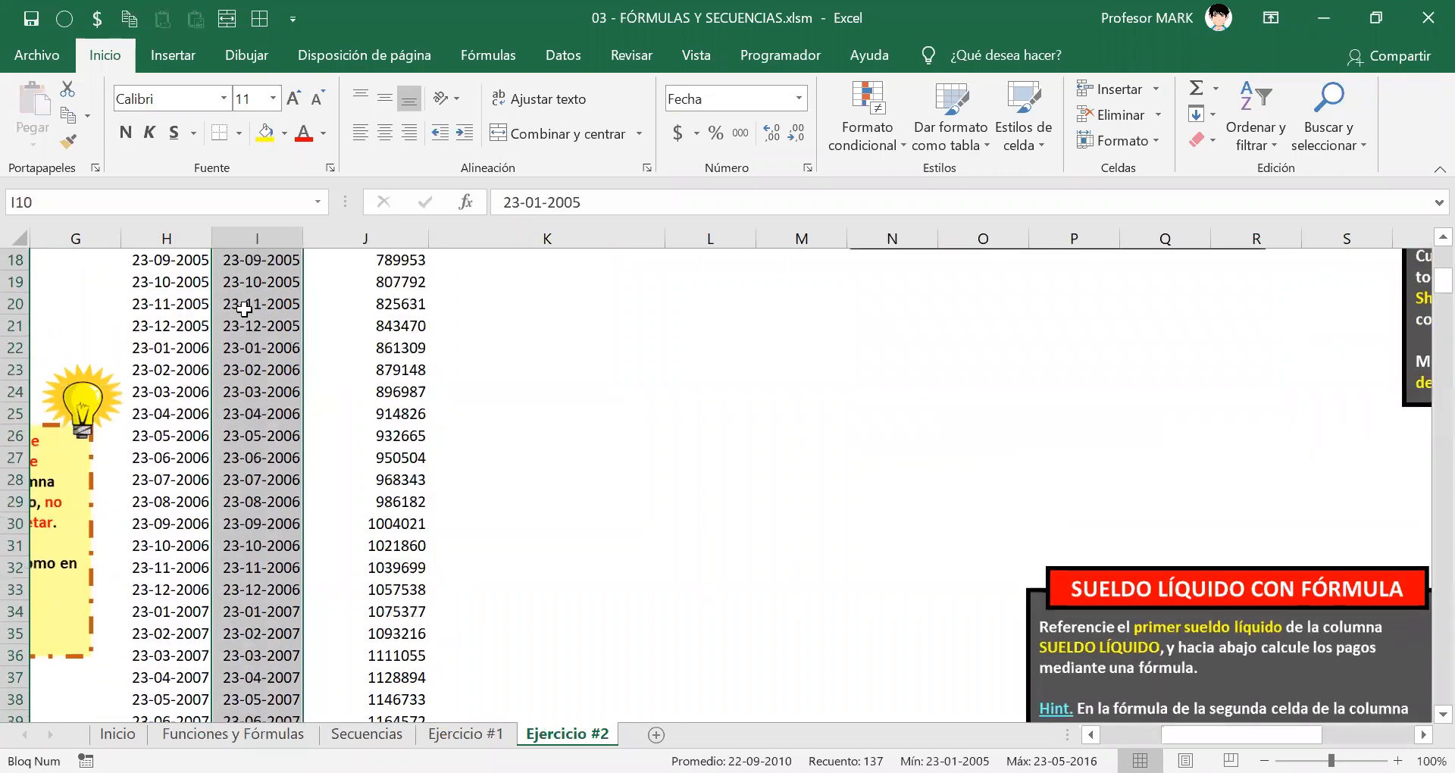
# Step: Give the DÍA range the Personalizada format dddd so dates show as weekday names
pyautogui.rightClick(245, 311)
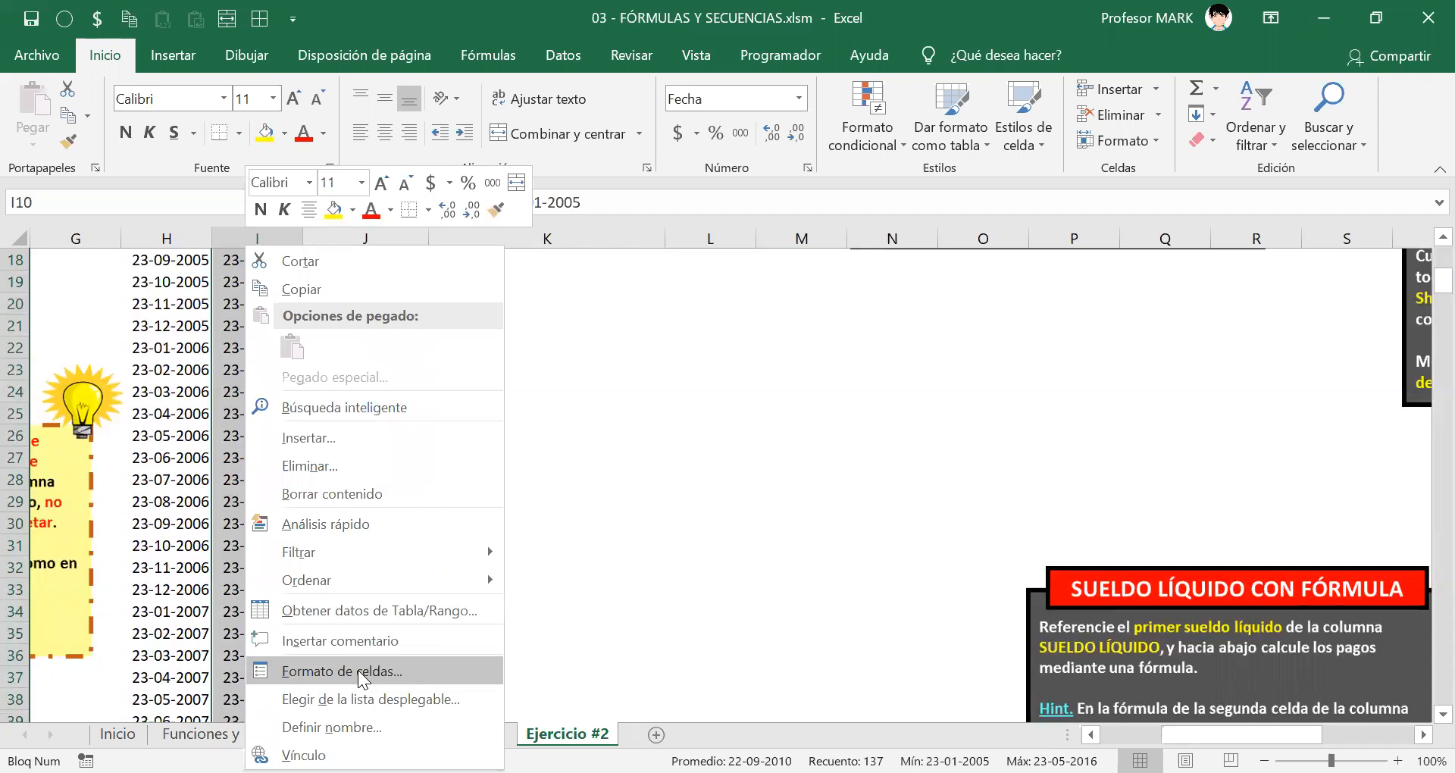
pyautogui.click(358, 670)
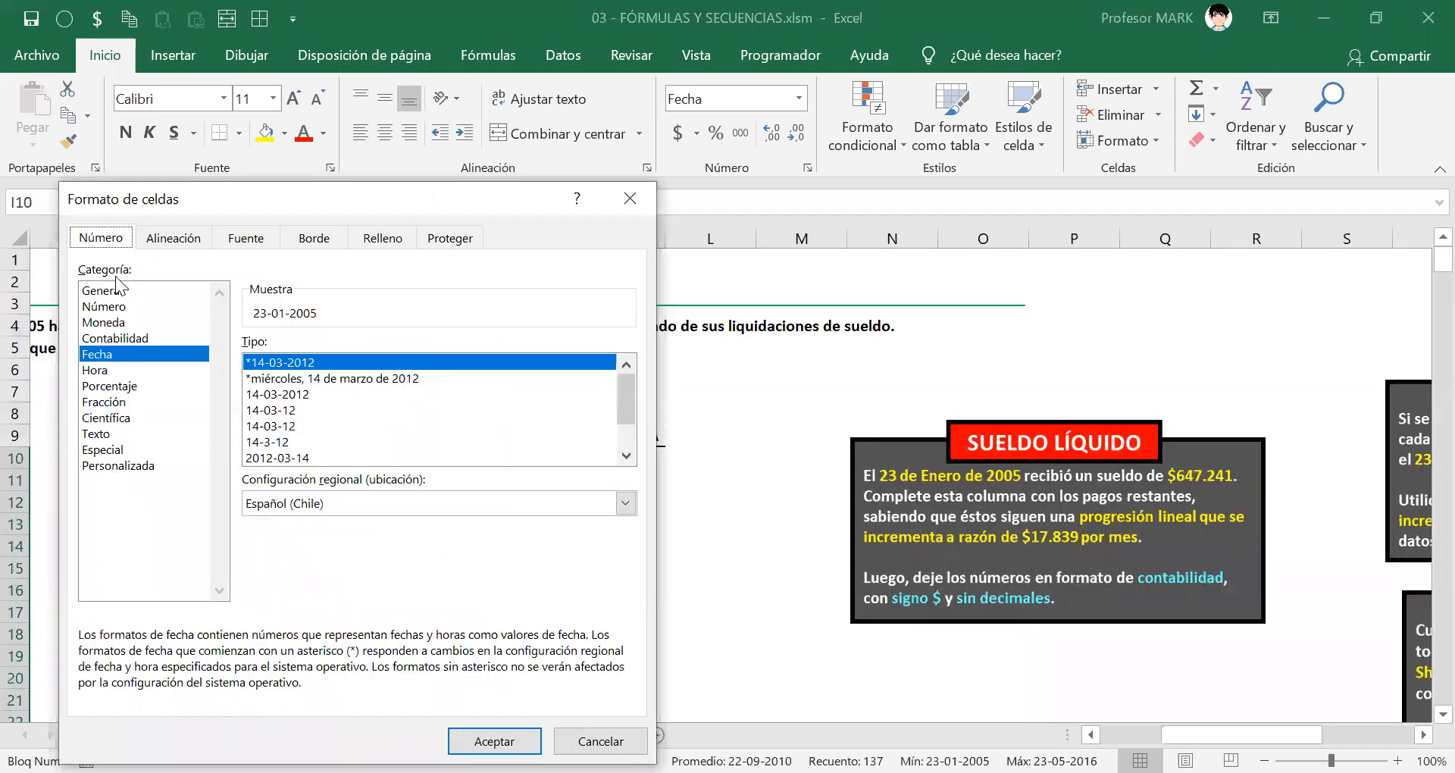
pyautogui.click(119, 465)
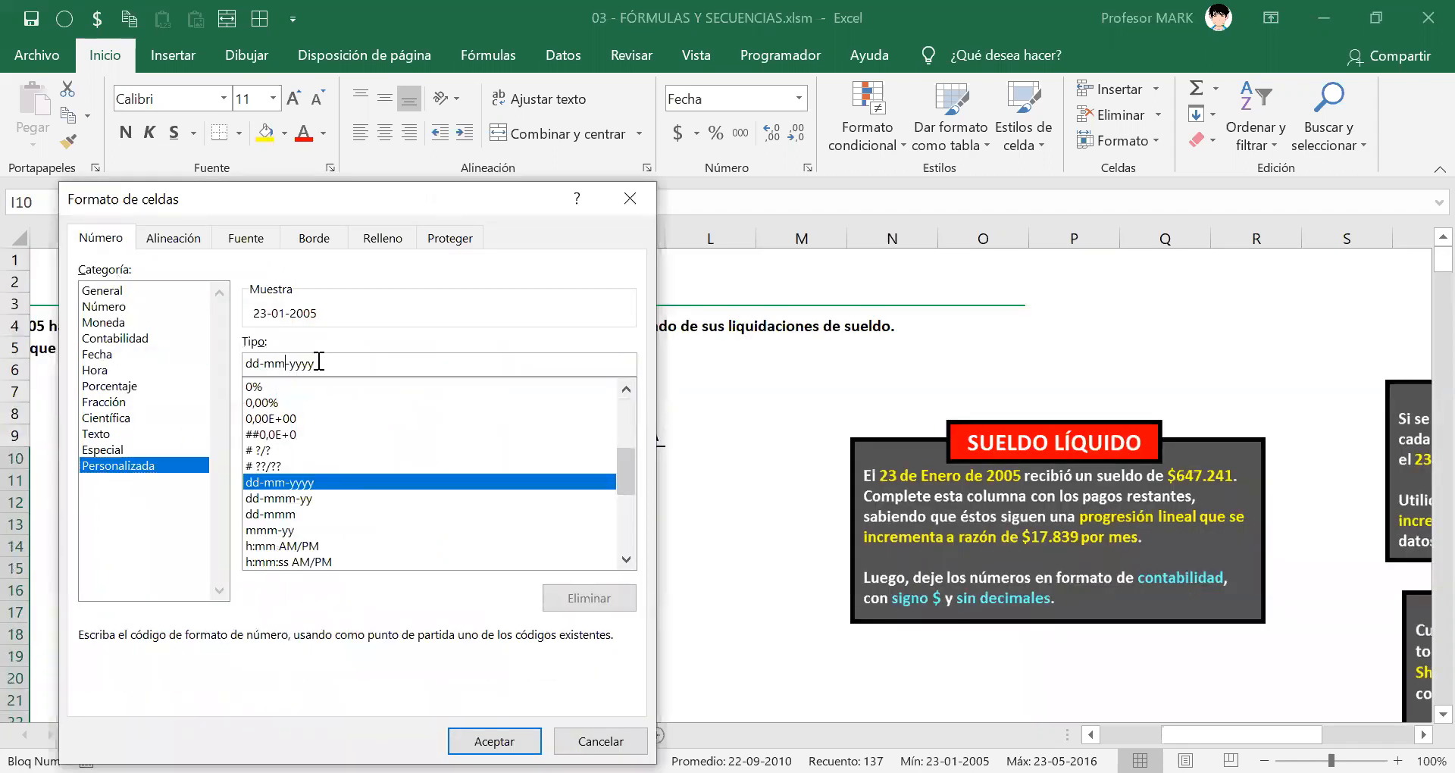
pyautogui.press('Tab')
pyautogui.write('dddd')
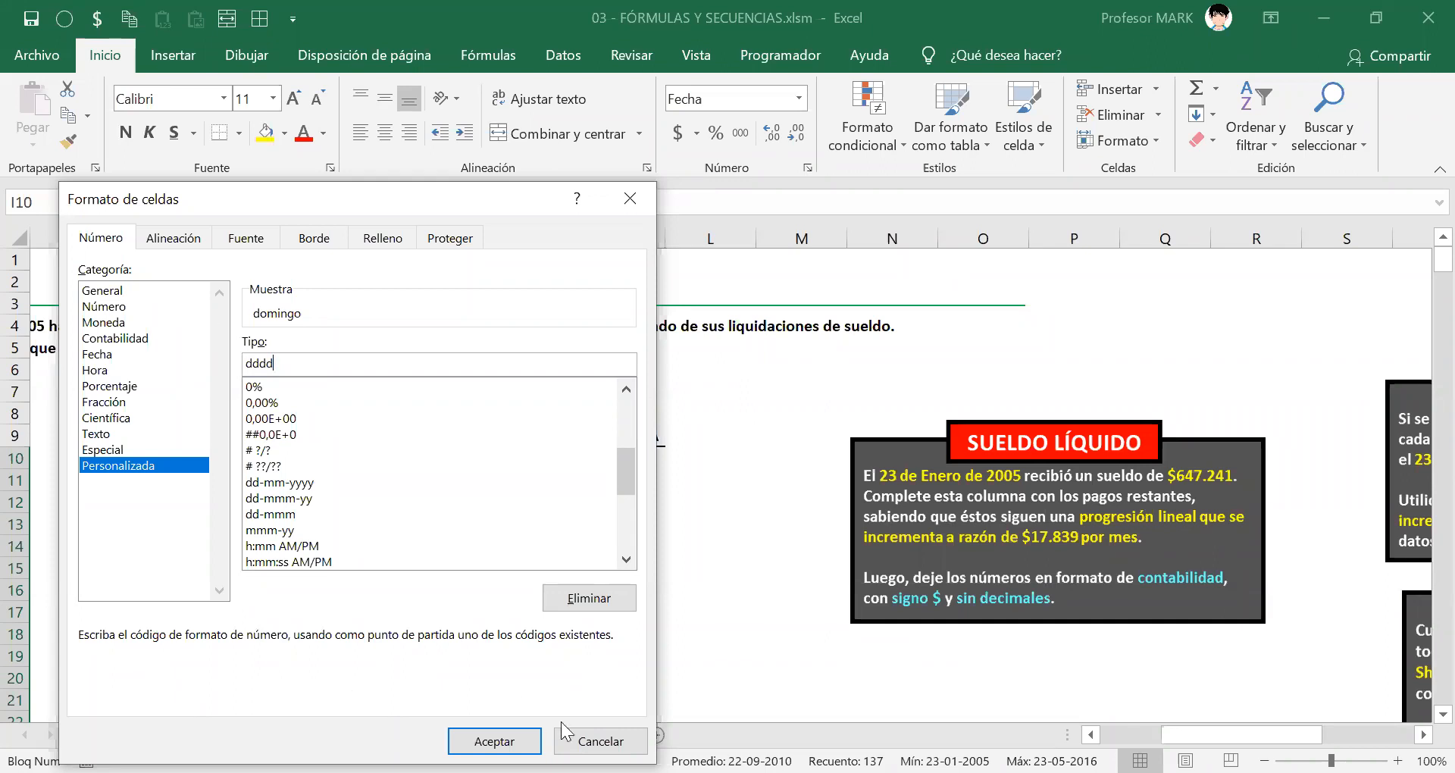
pyautogui.click(495, 741)
pyautogui.click(241, 504)
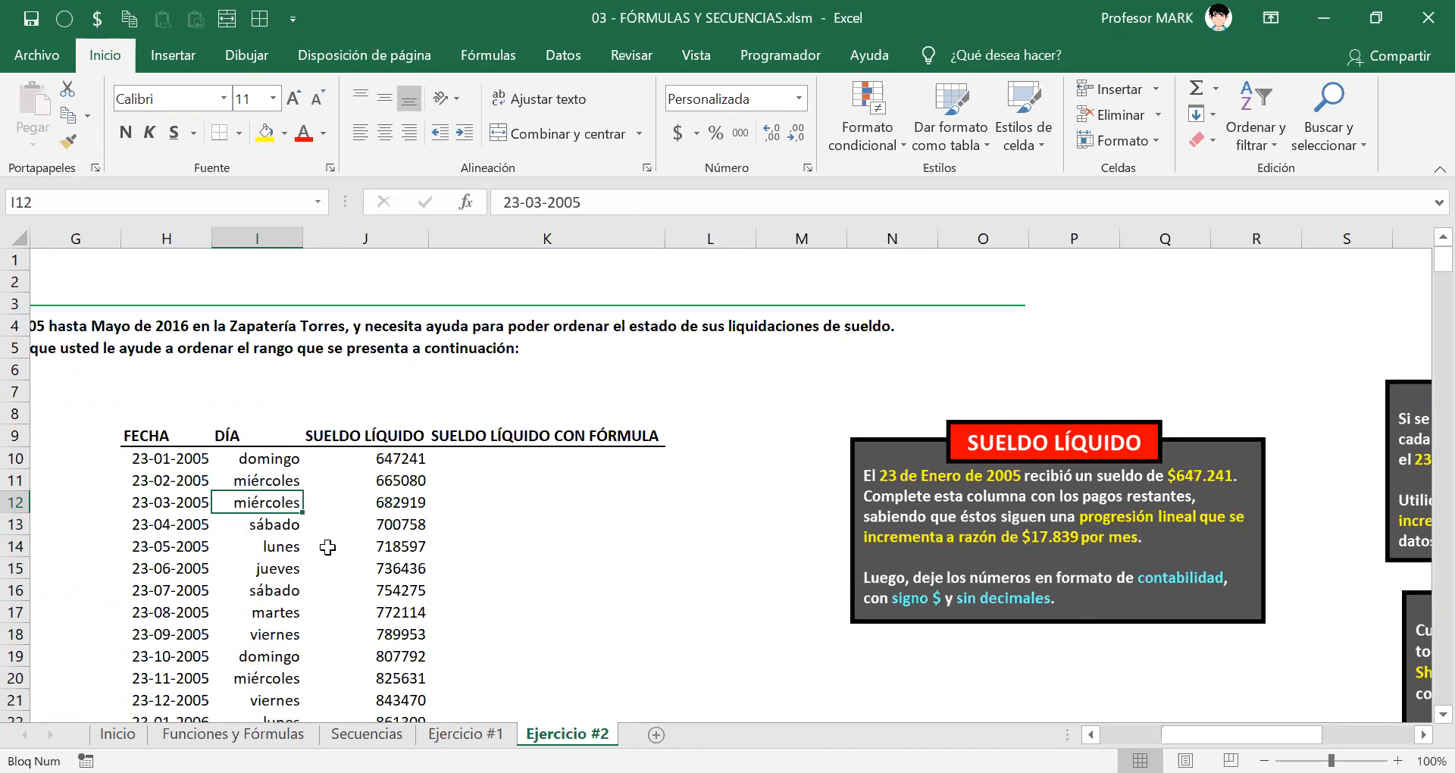
pyautogui.click(398, 460)
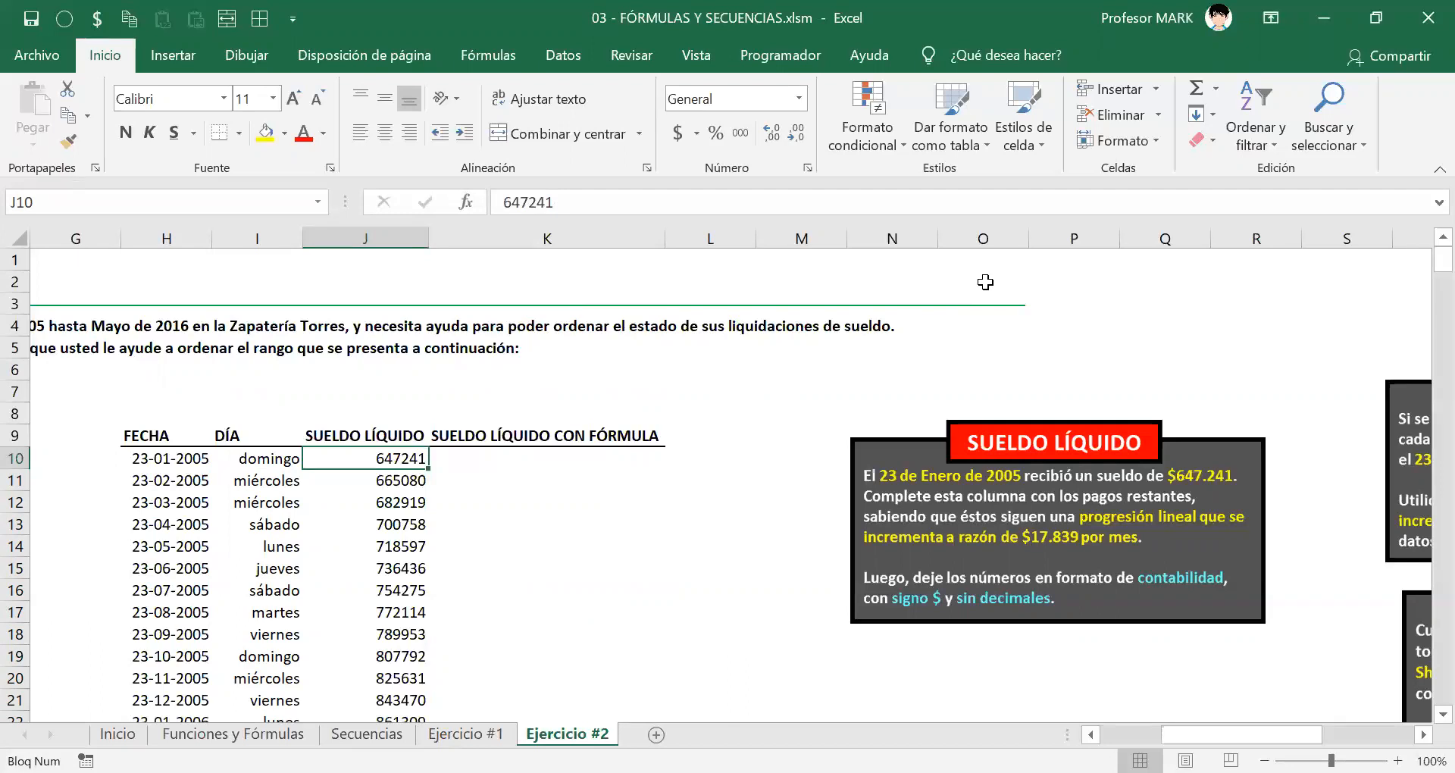
# Step: Select the salaries J10:J146, from 647241 down to 3073345
pyautogui.hotkey('ctrl', 'shift', 'Down')
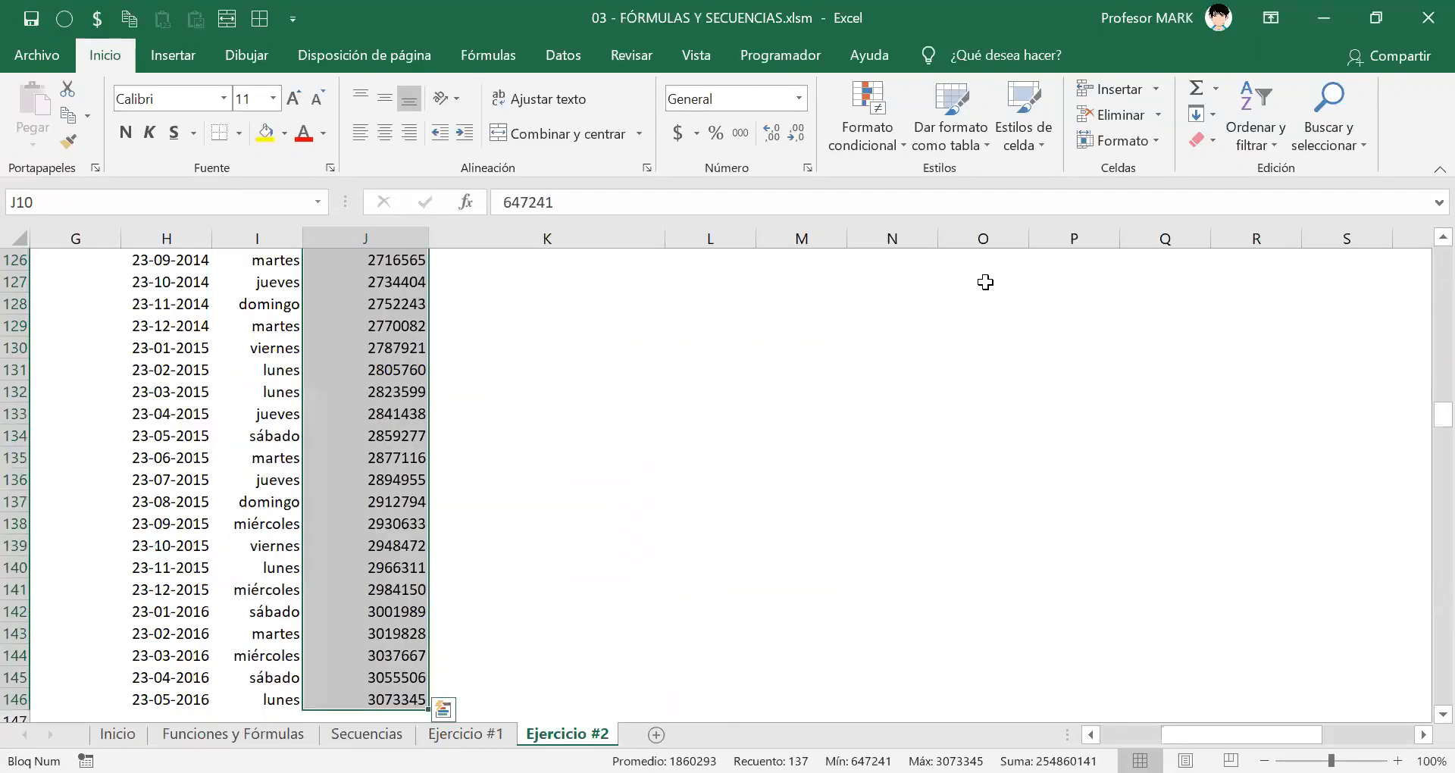
pyautogui.scroll(12, 296, 387)
pyautogui.scroll(20, 295, 386)
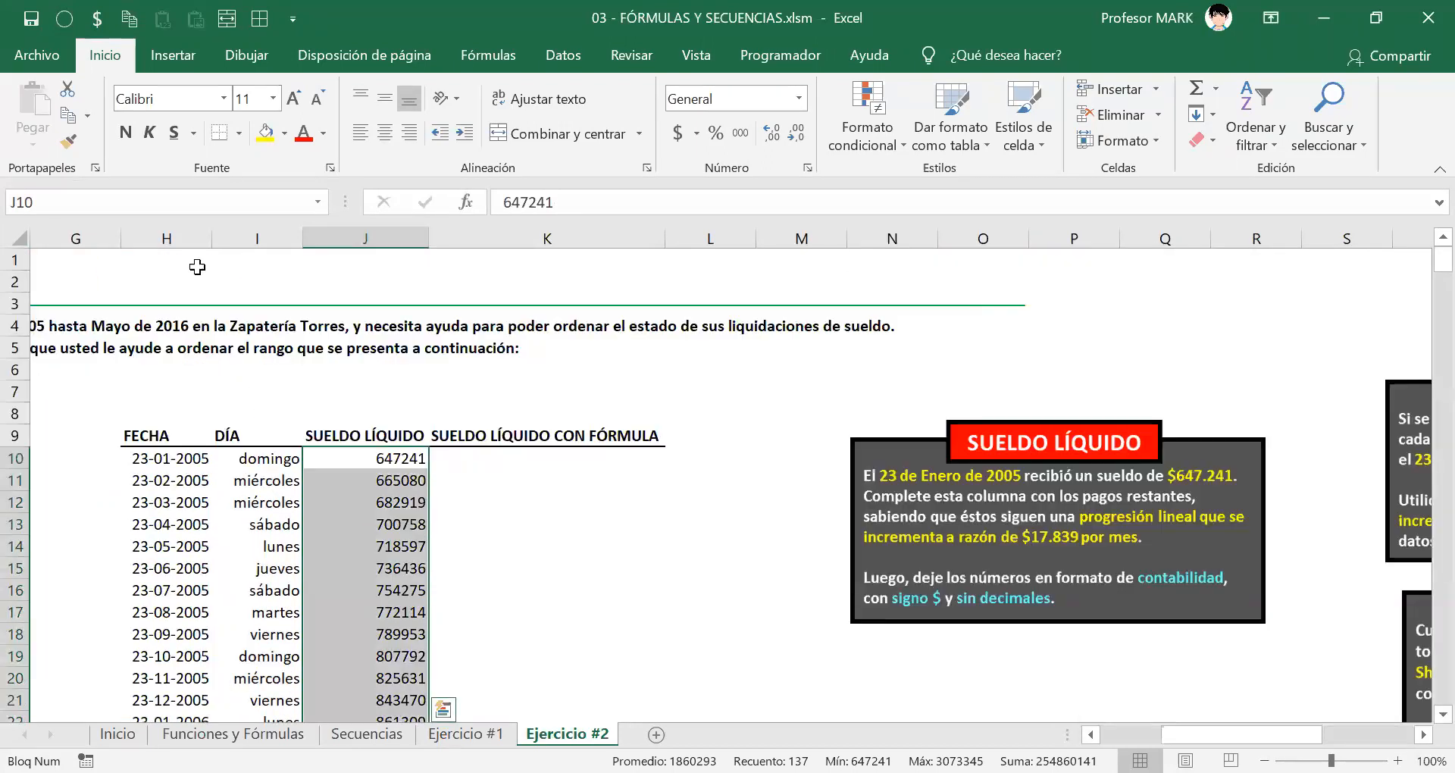
pyautogui.rightClick(341, 459)
# Step: Format the salaries as Contabilidad with 0 decimals and the $ symbol
pyautogui.click(417, 671)
pyautogui.click(166, 338)
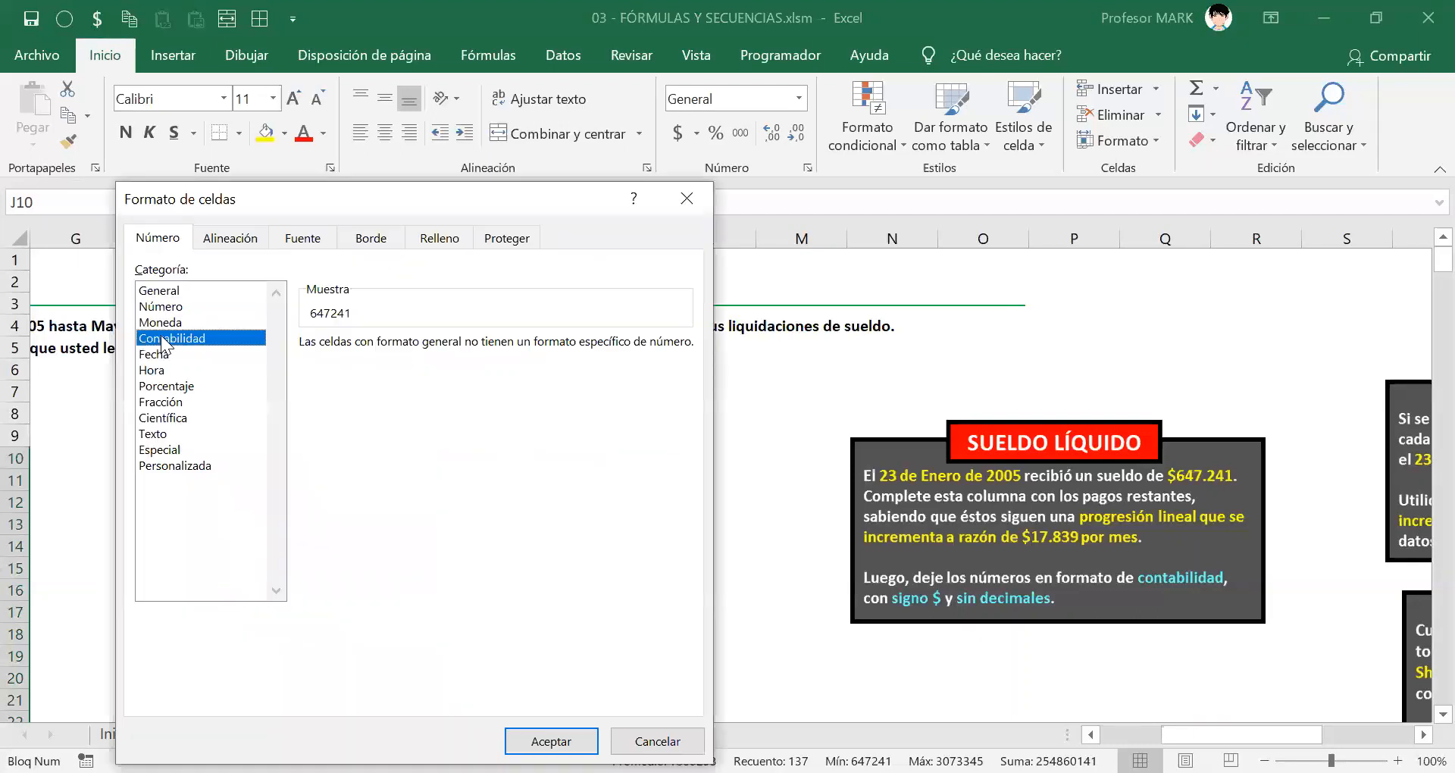
pyautogui.doubleClick(460, 340)
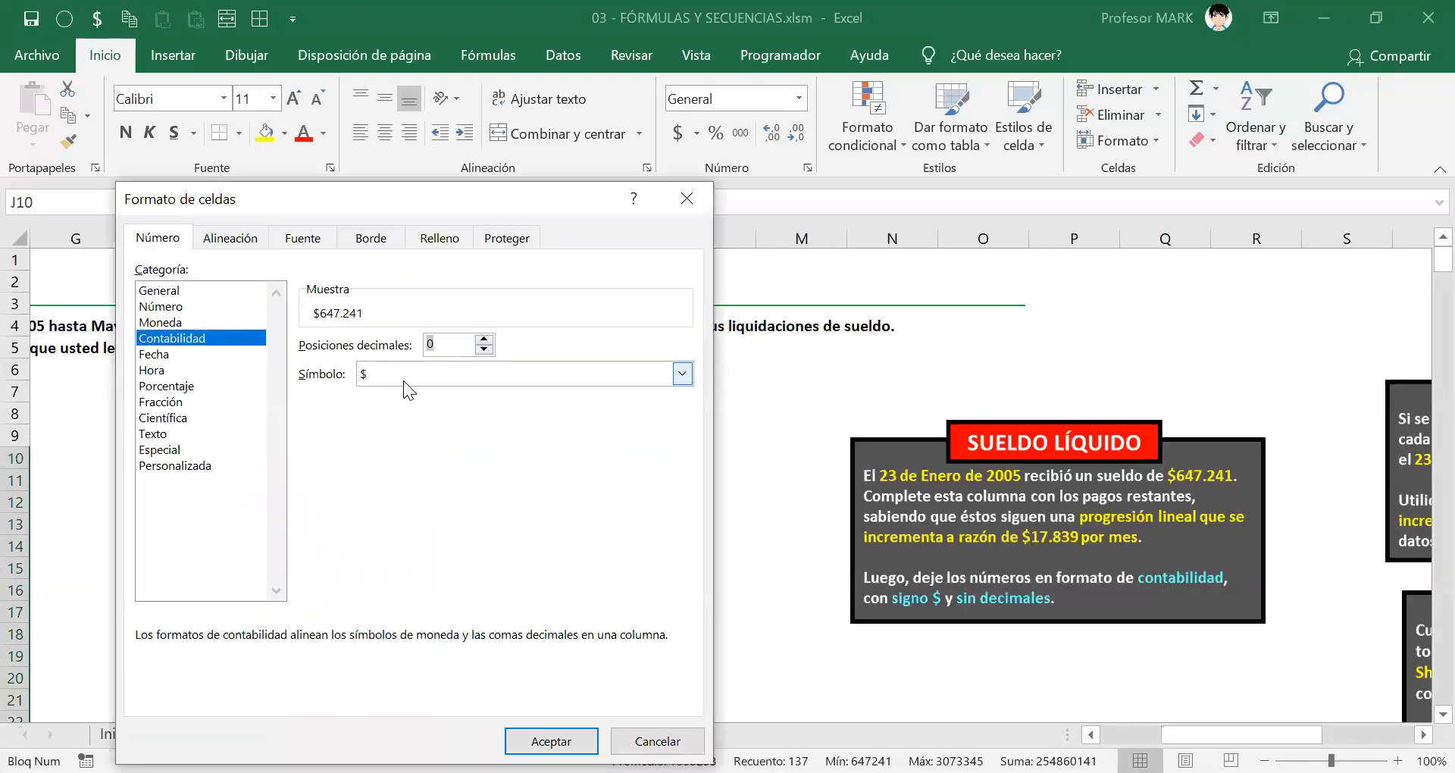
pyautogui.click(399, 371)
pyautogui.click(396, 379)
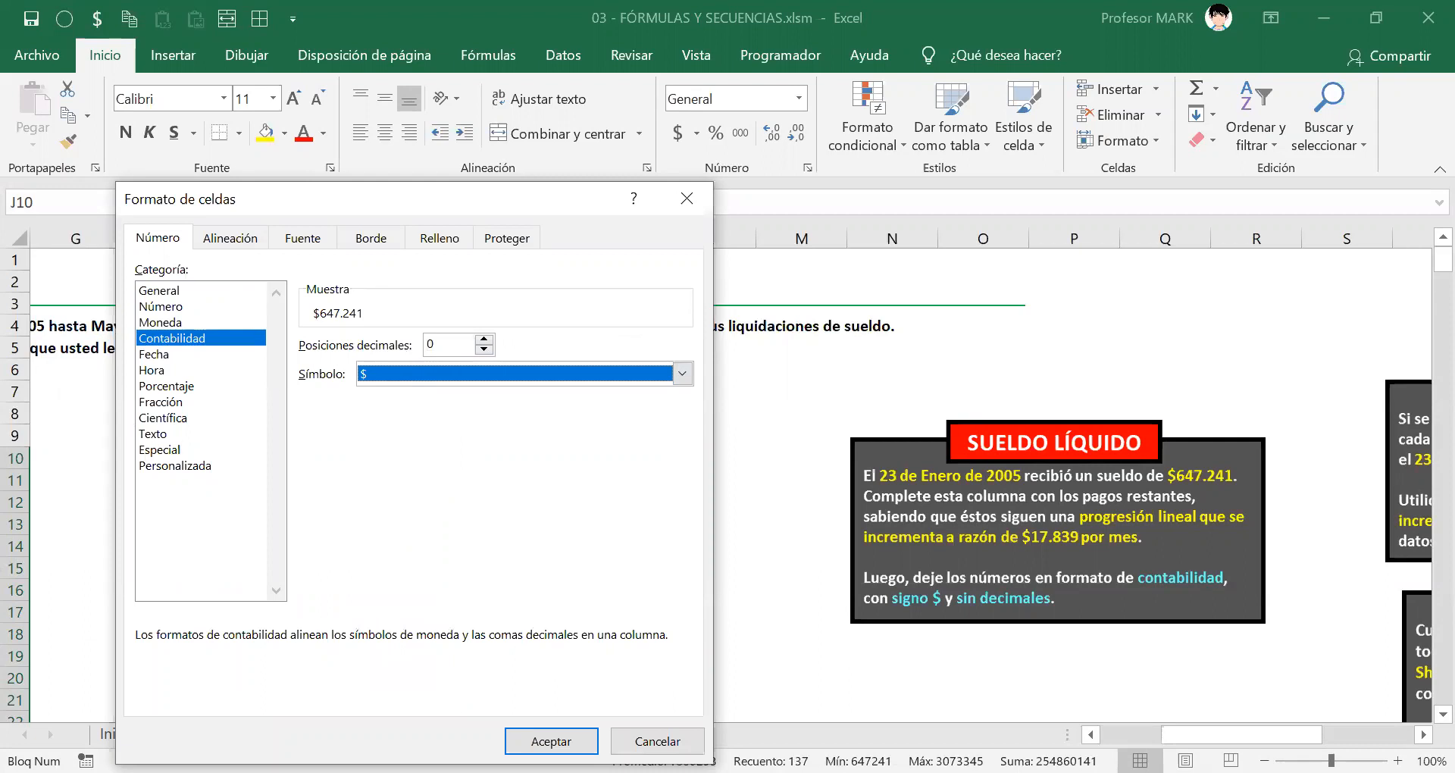
pyautogui.click(551, 740)
pyautogui.click(387, 489)
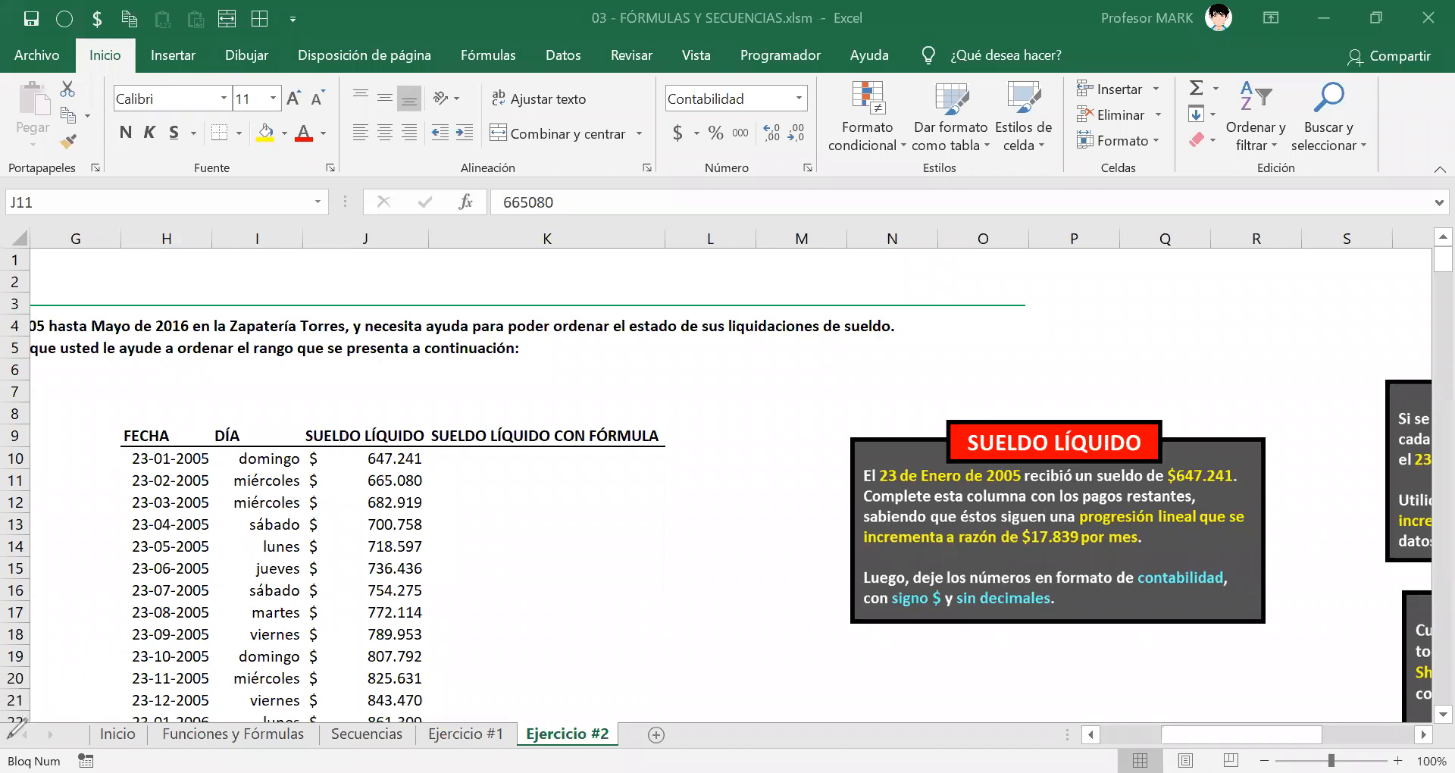
# Step: Ring the Bloq Num indicator in red and hand-write 'Barra de estado' with an arrow
pyautogui.moveTo(9, 749)
pyautogui.mouseDown()
pyautogui.moveTo(4, 766)
pyautogui.moveTo(26, 772)
pyautogui.moveTo(120, 754)
pyautogui.moveTo(12, 749)
pyautogui.mouseUp()
pyautogui.moveTo(212, 746)
pyautogui.mouseDown()
pyautogui.moveTo(155, 750)
pyautogui.moveTo(174, 769)
pyautogui.moveTo(345, 761)
pyautogui.moveTo(215, 744)
pyautogui.moveTo(129, 440)
pyautogui.moveTo(118, 469)
pyautogui.mouseUp()
pyautogui.moveTo(51, 381)
pyautogui.mouseDown()
pyautogui.moveTo(59, 454)
pyautogui.moveTo(55, 431)
pyautogui.moveTo(88, 406)
pyautogui.mouseUp()
pyautogui.moveTo(101, 394)
pyautogui.mouseDown()
pyautogui.moveTo(246, 383)
pyautogui.moveTo(299, 395)
pyautogui.moveTo(362, 370)
pyautogui.moveTo(377, 395)
pyautogui.moveTo(386, 333)
pyautogui.moveTo(466, 394)
pyautogui.moveTo(512, 360)
pyautogui.mouseUp()
pyautogui.moveTo(387, 356); pyautogui.dragTo(447, 333)
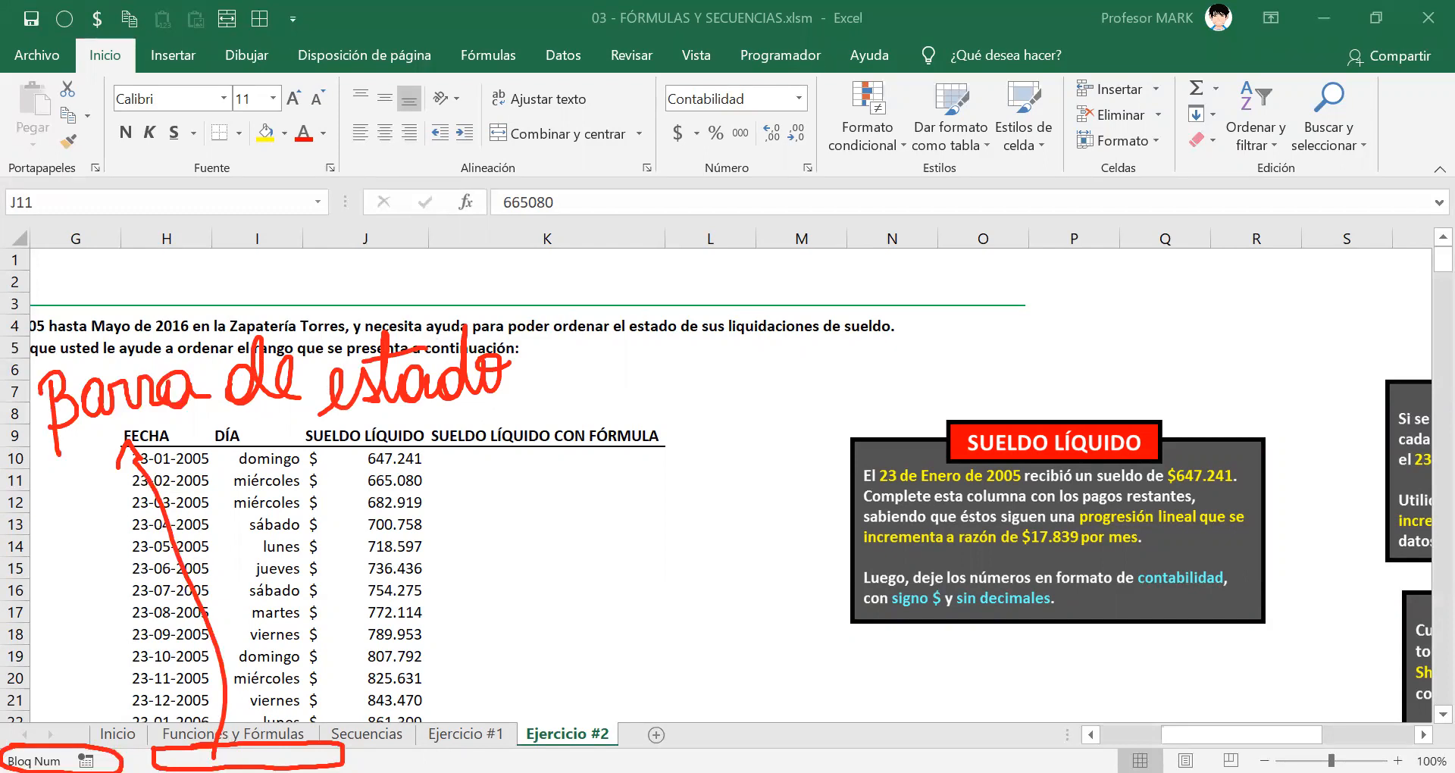
pyautogui.click(366, 480)
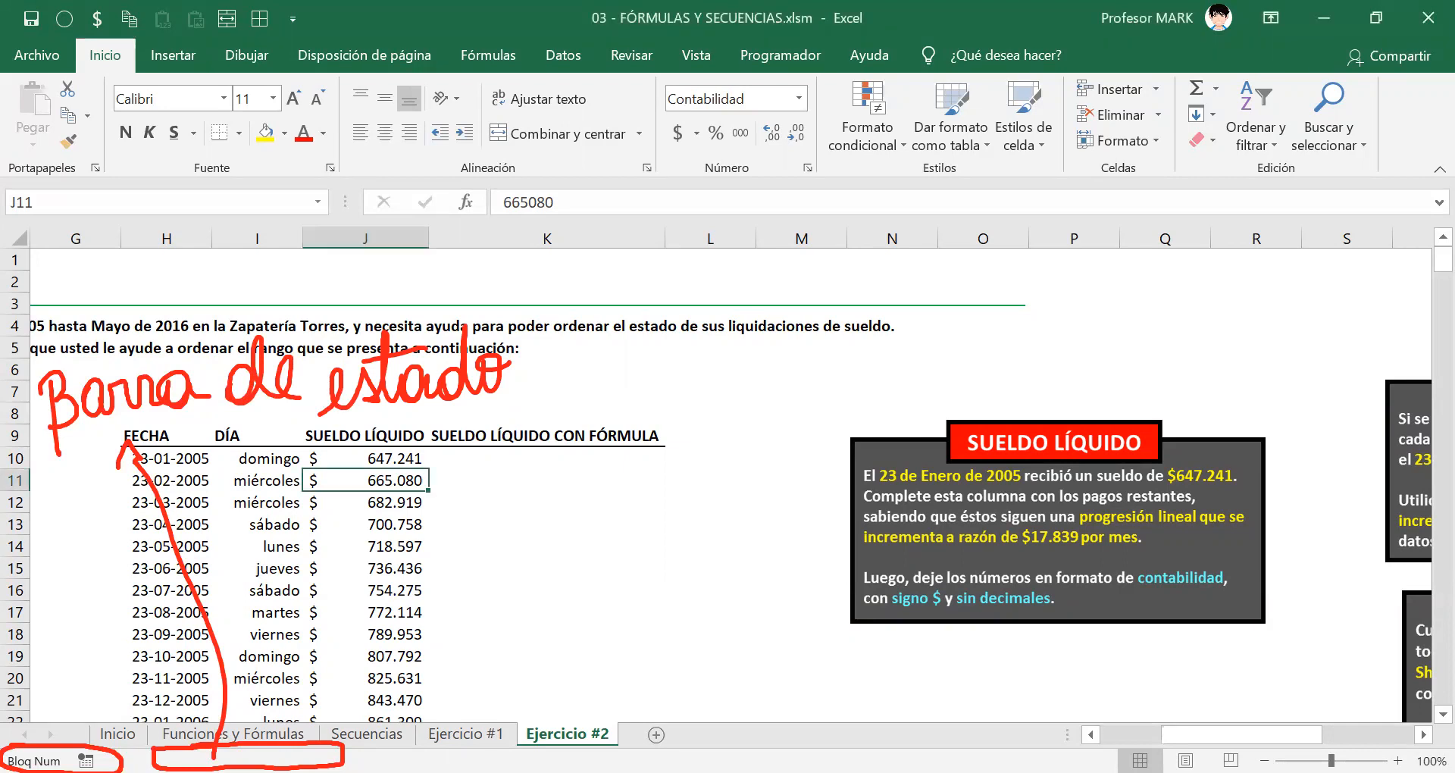
pyautogui.rightClick(957, 758)
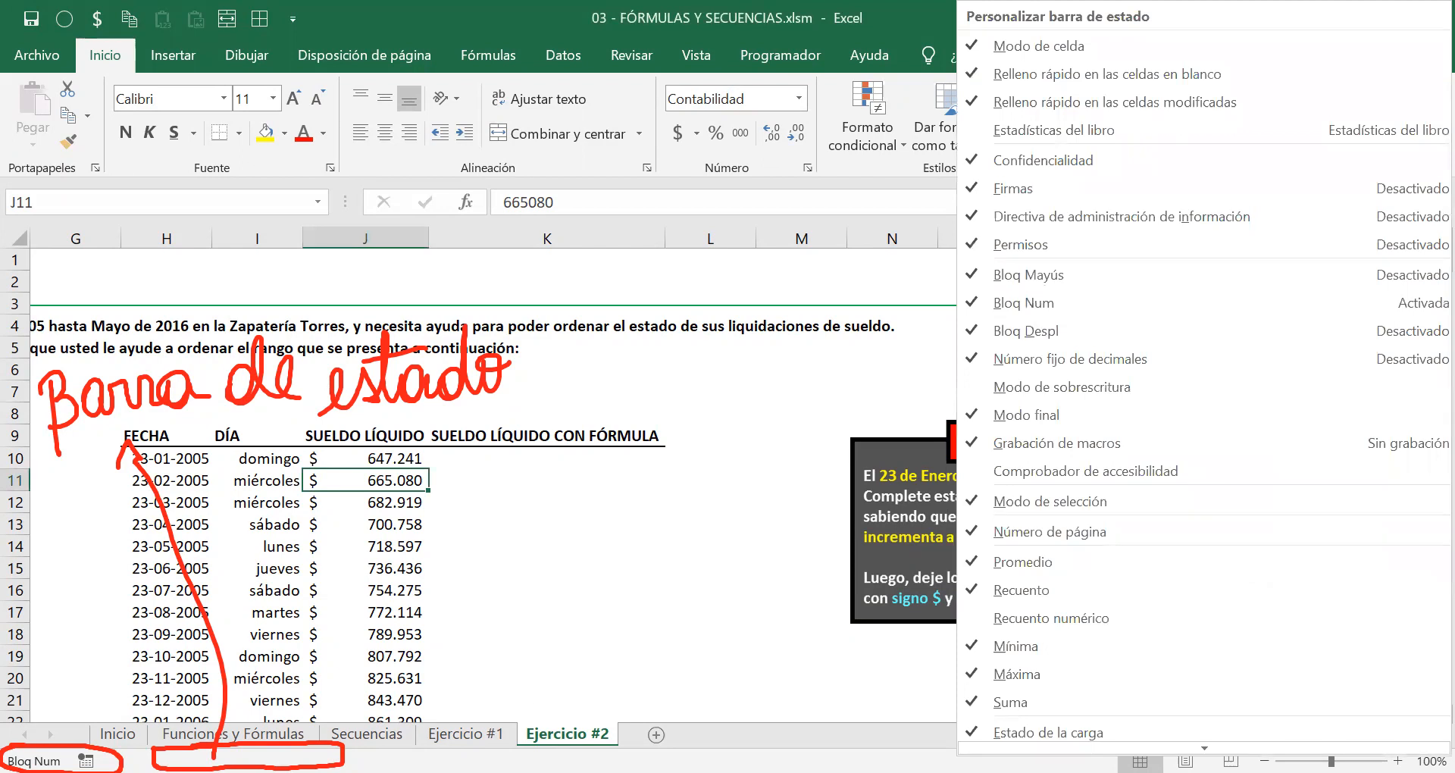
# Step: Close the status bar list, toggle Num Lock and Caps Lock, and erase the red ink
pyautogui.press('Escape')
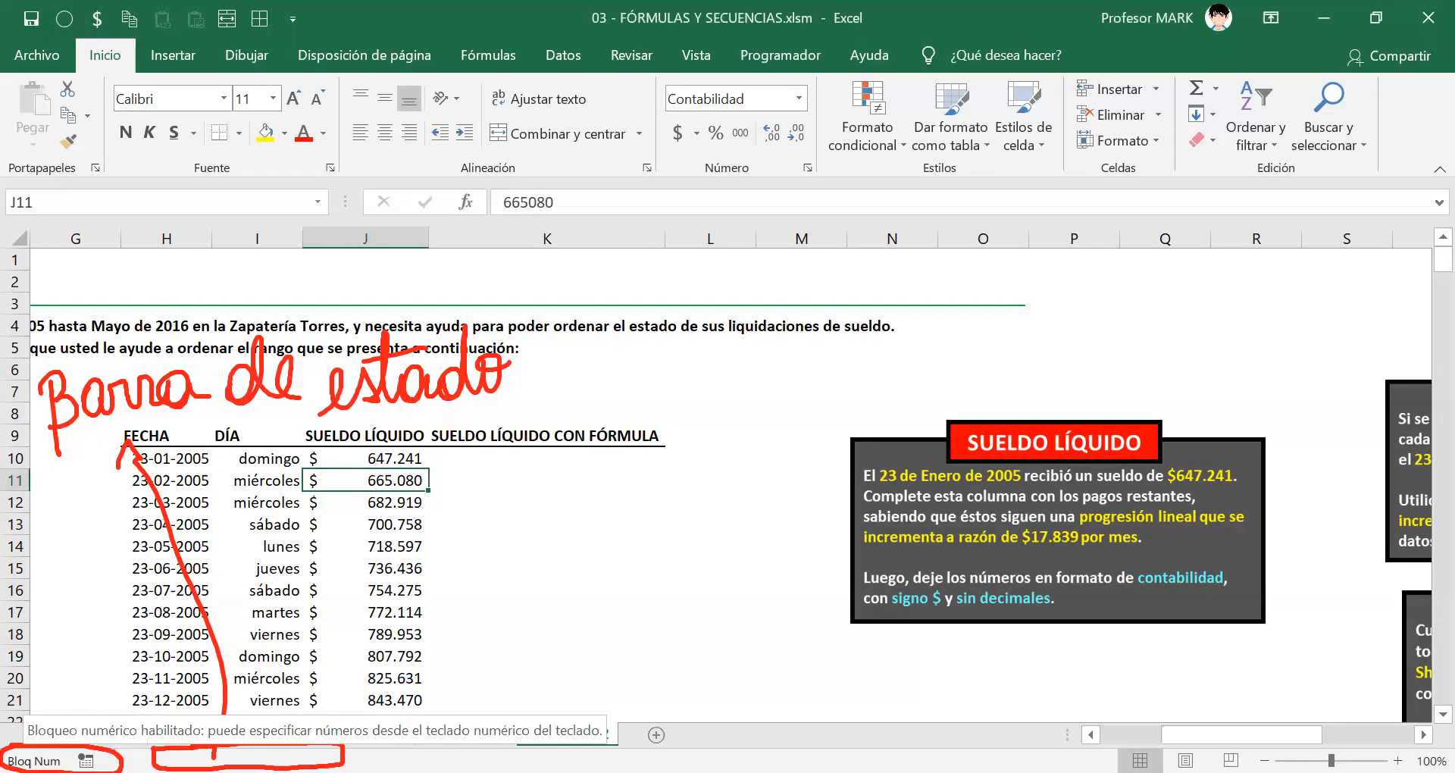
pyautogui.press('Num_Lock')
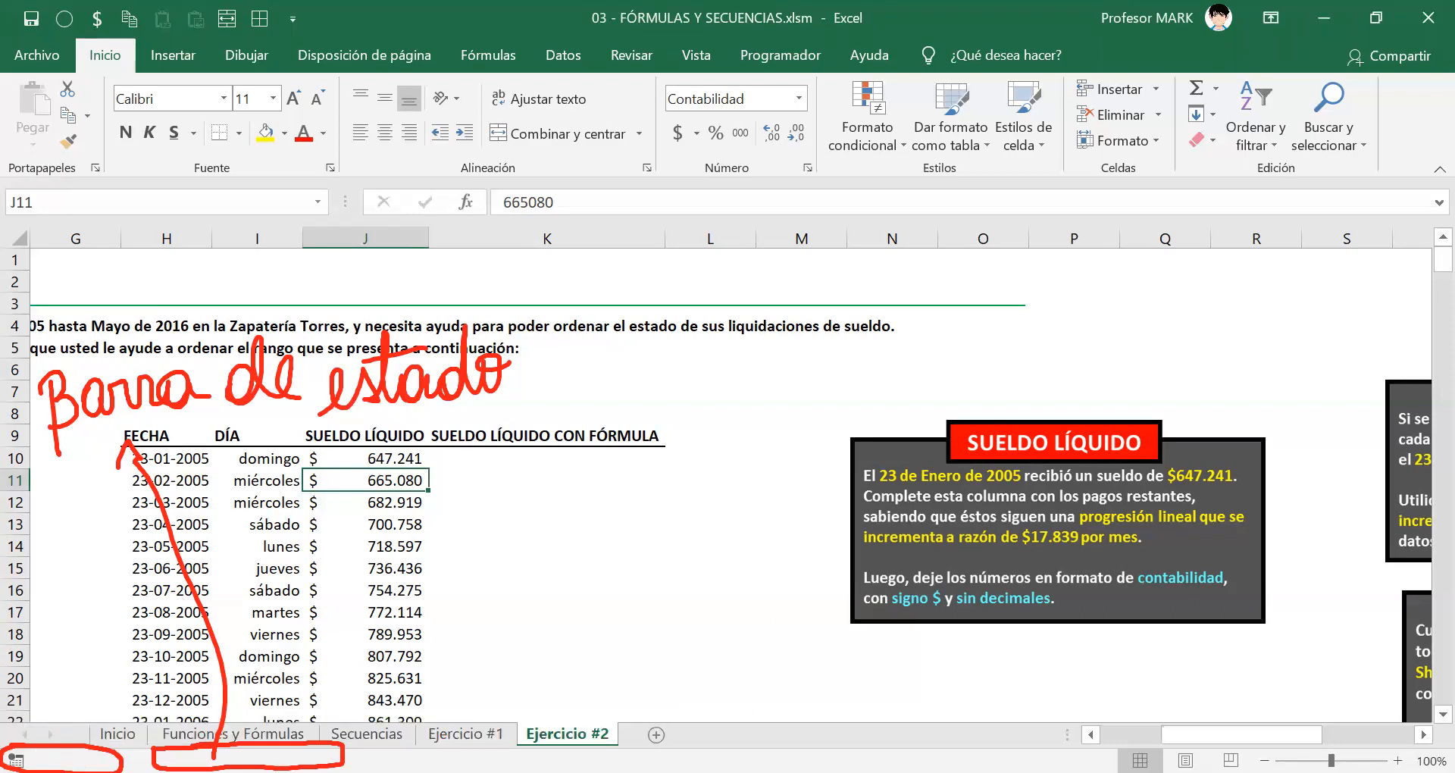
pyautogui.press('Num_Lock')
pyautogui.press('capslock')
pyautogui.press('capslock')
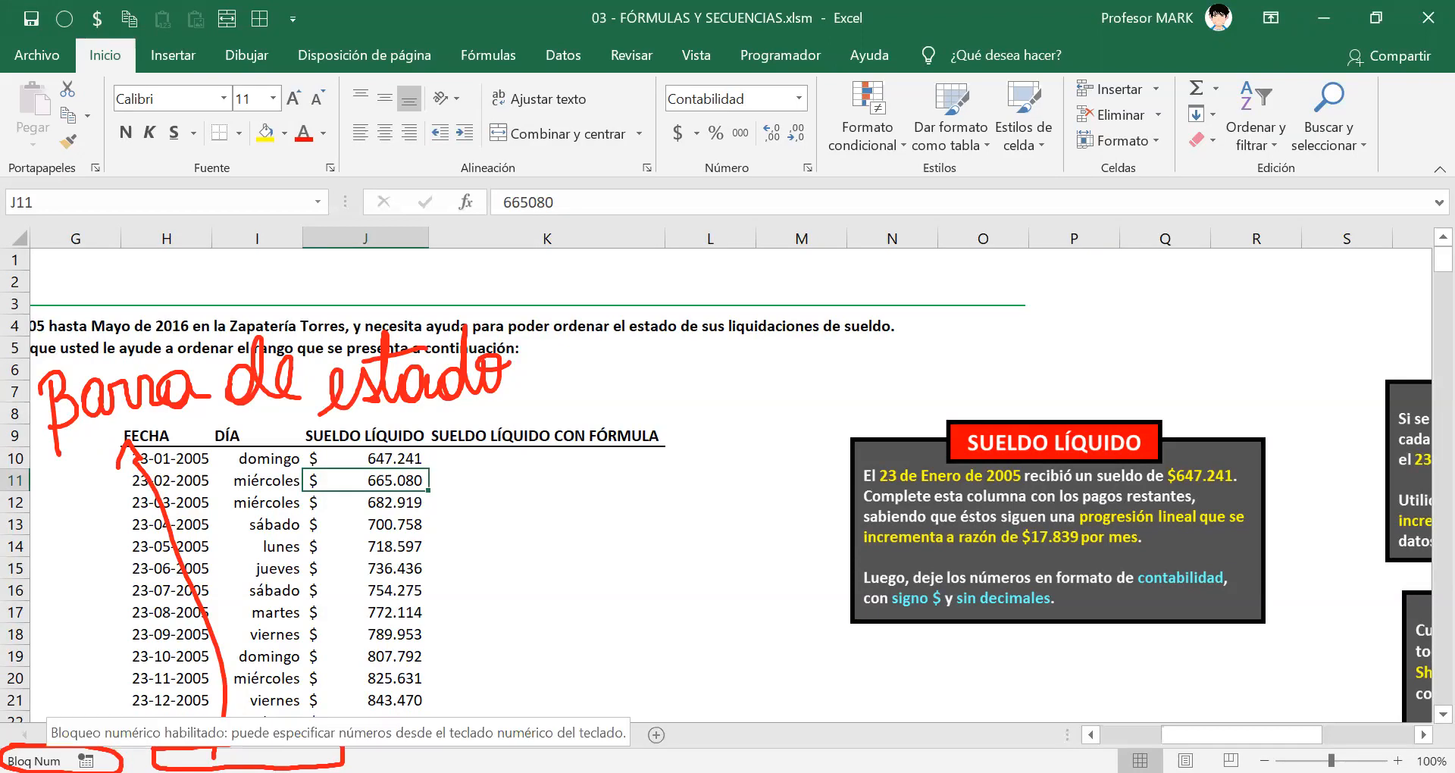
pyautogui.press('Escape')
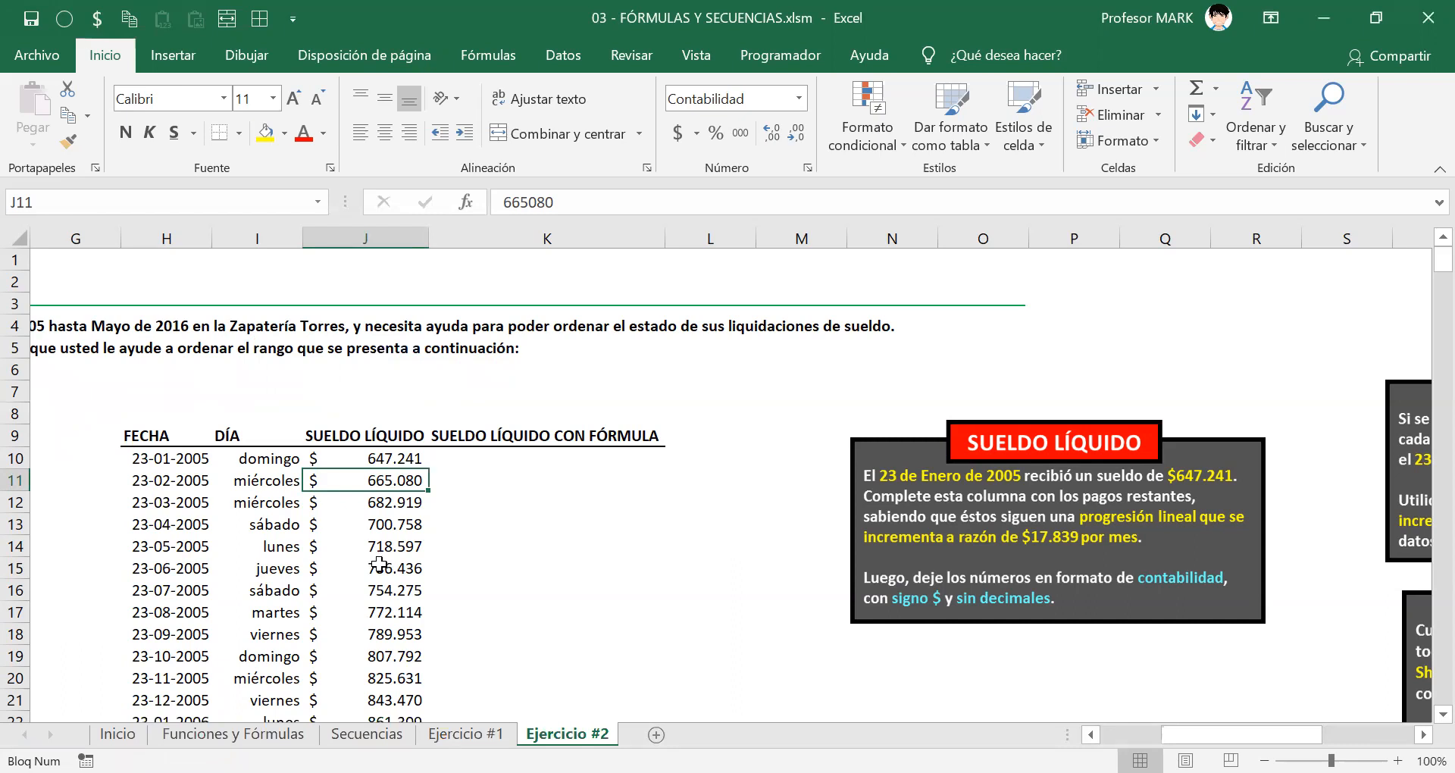
# Step: Circle and underline the SUELDO LÍQUIDO CON FÓRMULA header in red ink
pyautogui.click(864, 36)
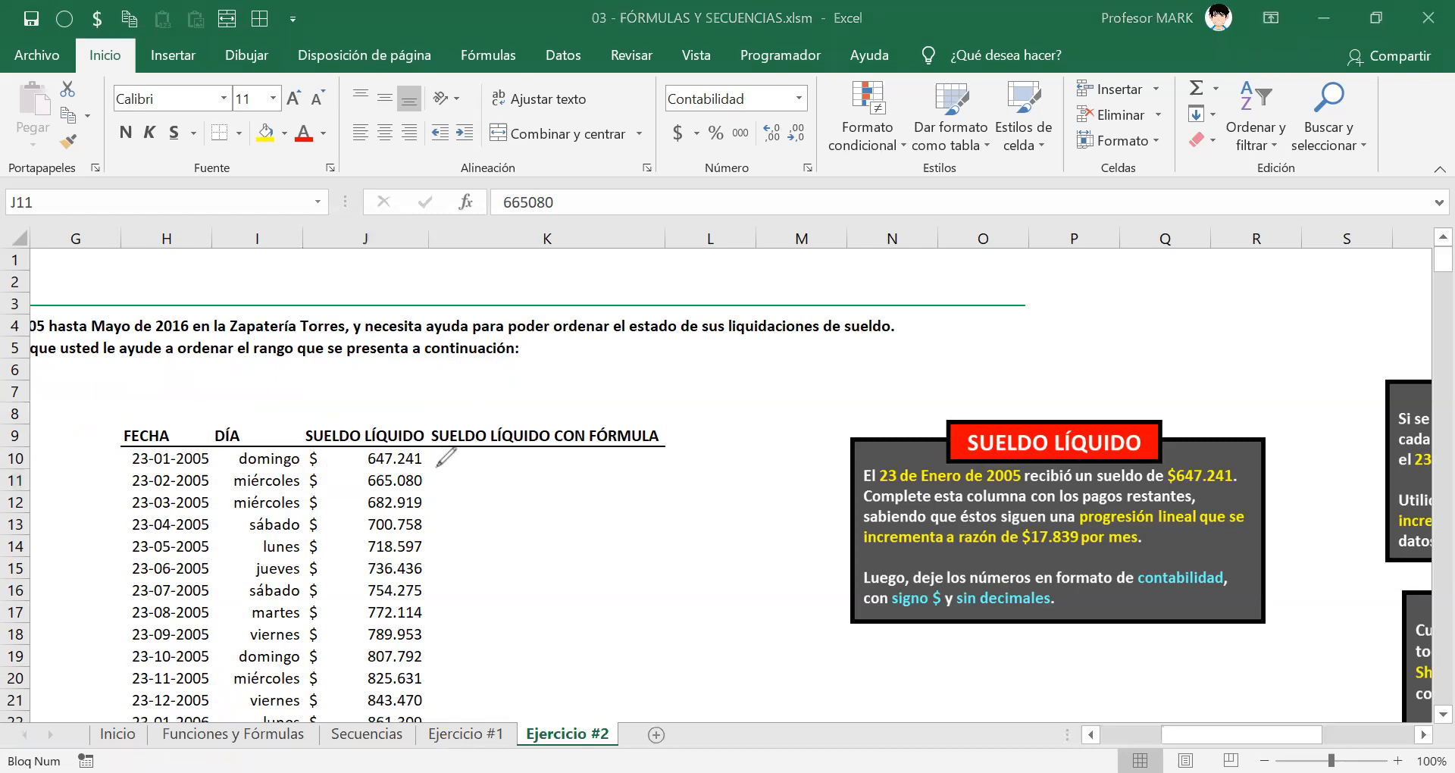
pyautogui.moveTo(476, 402)
pyautogui.mouseDown()
pyautogui.moveTo(421, 453)
pyautogui.moveTo(496, 476)
pyautogui.moveTo(695, 420)
pyautogui.moveTo(669, 388)
pyautogui.moveTo(462, 403)
pyautogui.mouseUp()
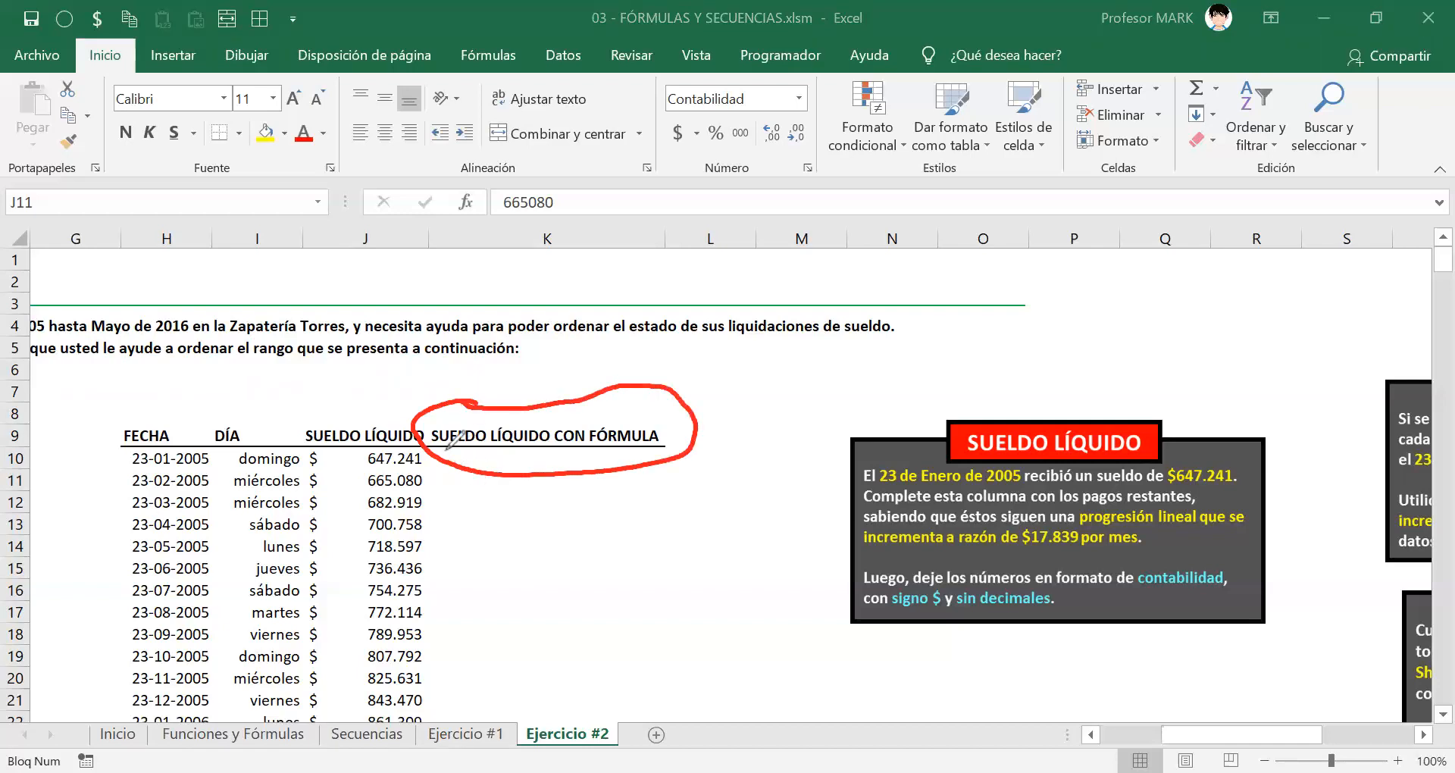
pyautogui.moveTo(443, 448); pyautogui.dragTo(626, 448)
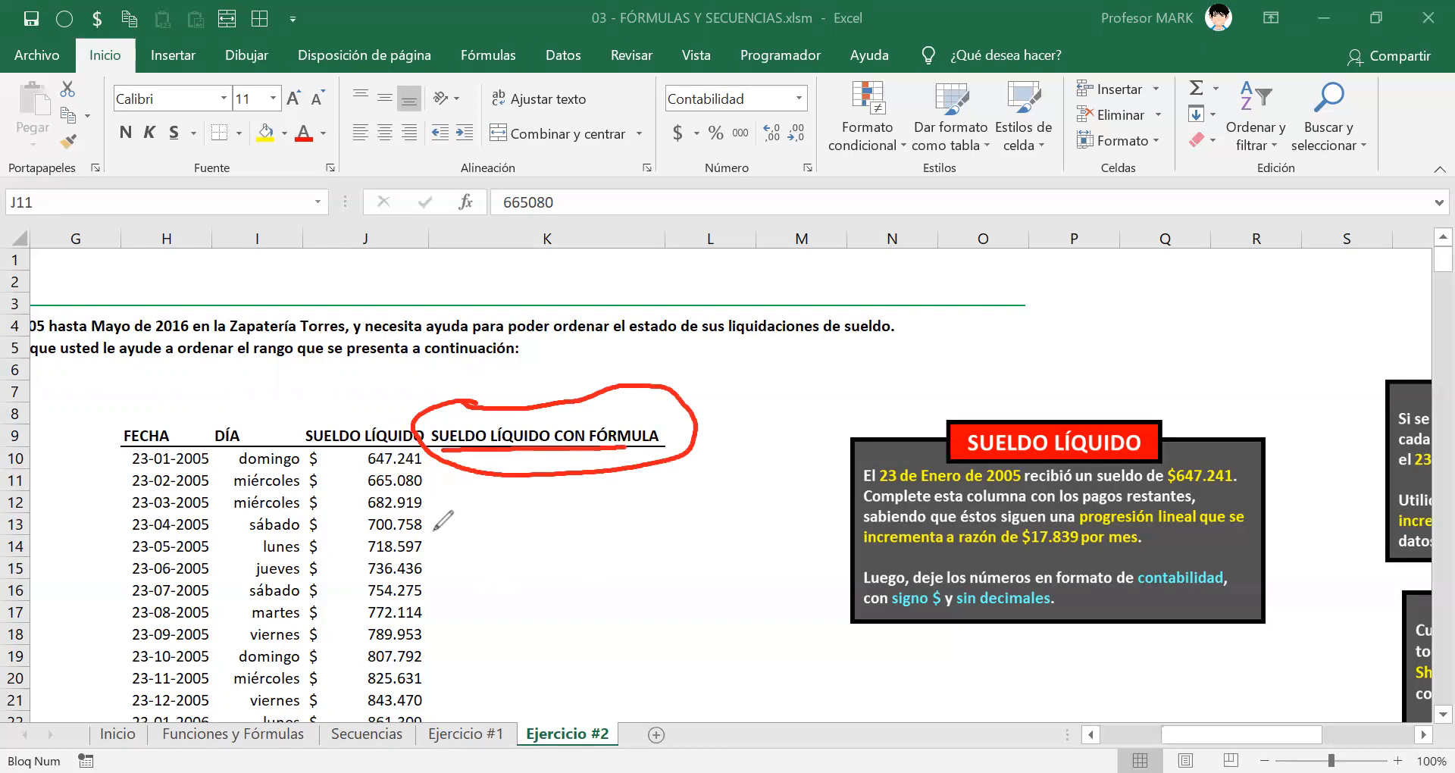
pyautogui.moveTo(476, 509)
pyautogui.mouseDown()
pyautogui.moveTo(479, 557)
pyautogui.moveTo(517, 504)
pyautogui.mouseUp()
# Step: Hand-write 'TAREA #2' in red below the header and underline the header again
pyautogui.moveTo(497, 560)
pyautogui.mouseDown()
pyautogui.moveTo(506, 531)
pyautogui.moveTo(530, 554)
pyautogui.moveTo(538, 504)
pyautogui.mouseUp()
pyautogui.moveTo(501, 541)
pyautogui.mouseDown()
pyautogui.moveTo(555, 515)
pyautogui.moveTo(565, 552)
pyautogui.mouseUp()
pyautogui.moveTo(569, 506)
pyautogui.mouseDown()
pyautogui.moveTo(567, 547)
pyautogui.moveTo(591, 504)
pyautogui.mouseUp()
pyautogui.moveTo(568, 526); pyautogui.dragTo(587, 525)
pyautogui.moveTo(566, 547); pyautogui.dragTo(623, 553)
pyautogui.moveTo(603, 534); pyautogui.dragTo(619, 533)
pyautogui.moveTo(682, 489); pyautogui.dragTo(688, 565)
pyautogui.moveTo(657, 528)
pyautogui.mouseDown()
pyautogui.moveTo(706, 512)
pyautogui.moveTo(775, 539)
pyautogui.mouseUp()
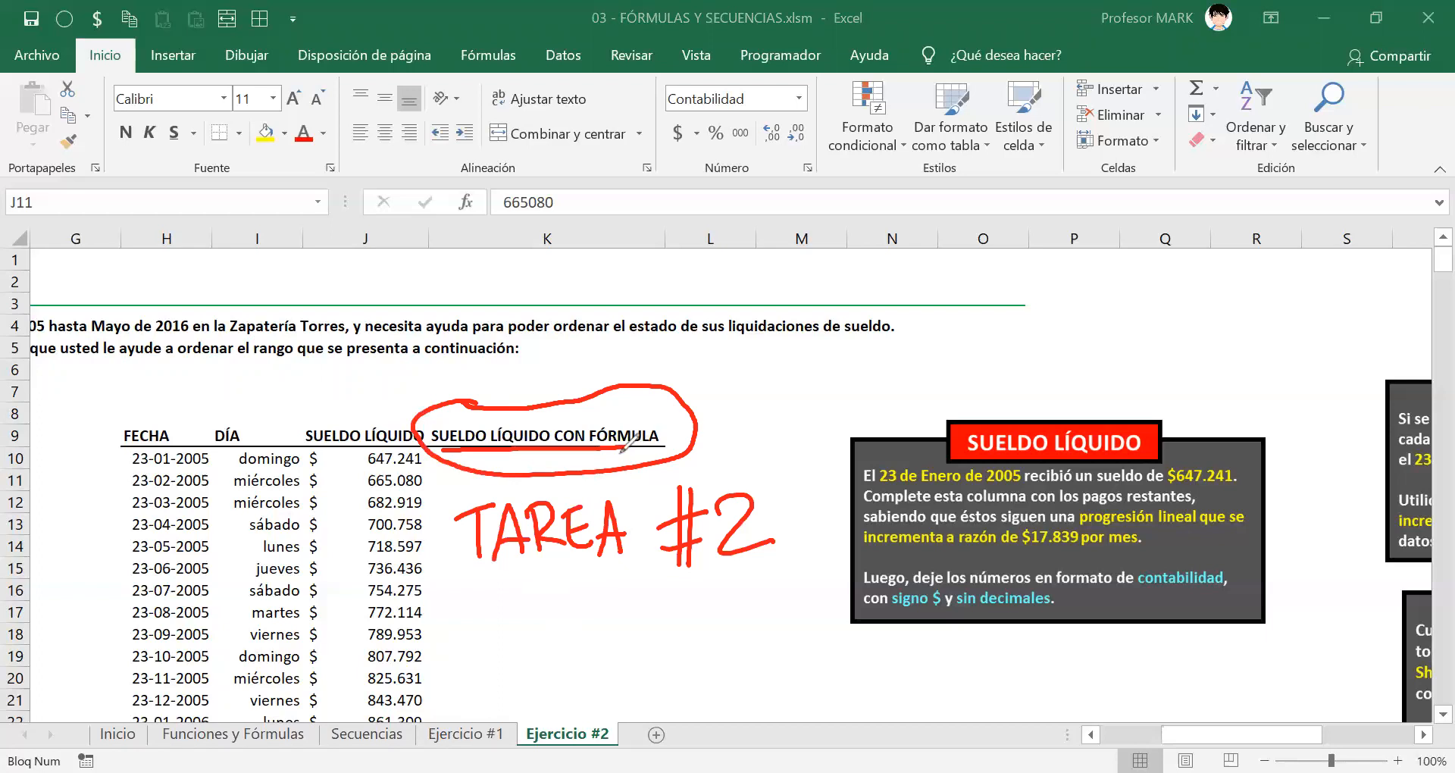
pyautogui.moveTo(629, 449)
pyautogui.mouseDown()
pyautogui.moveTo(667, 448)
pyautogui.moveTo(426, 445)
pyautogui.mouseUp()
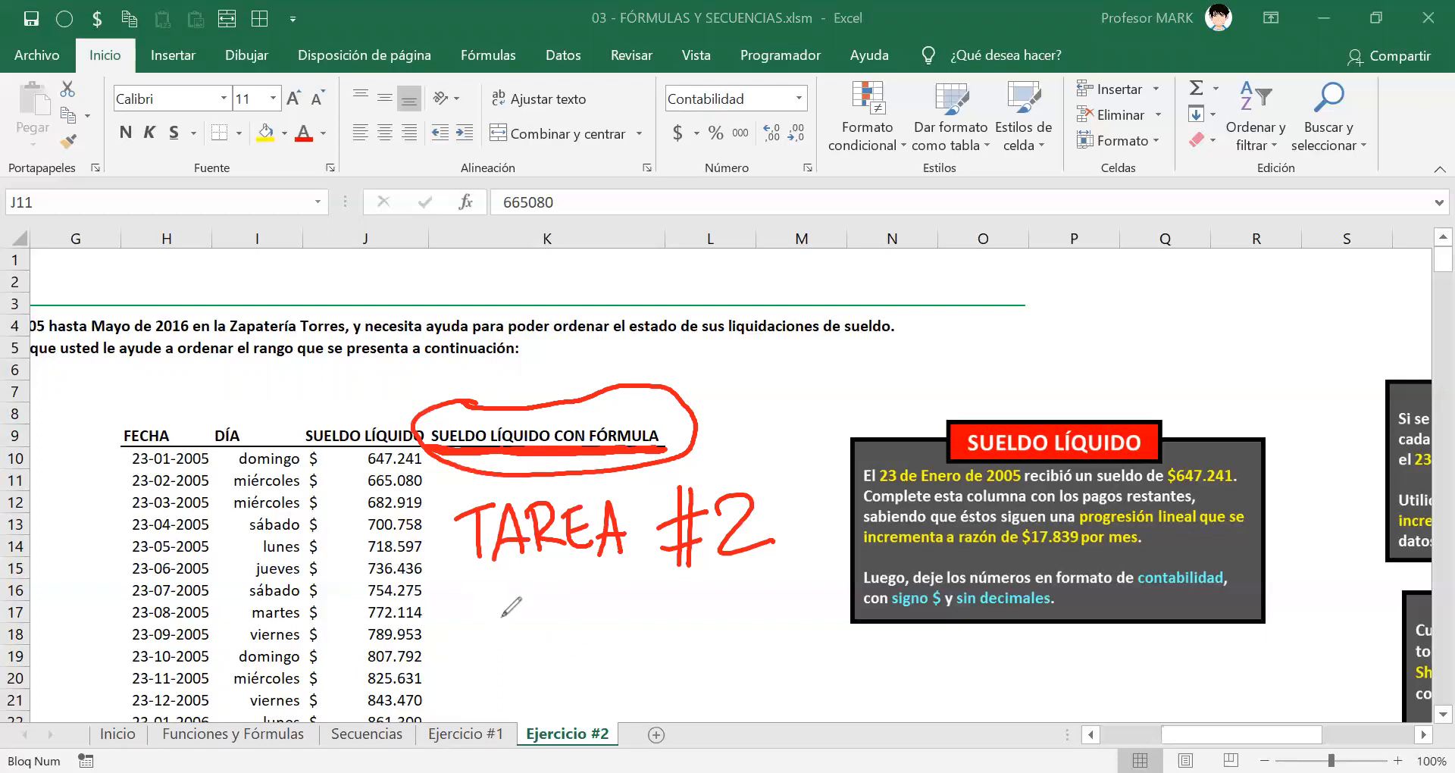
# Step: Write 'HOY HASTA LAS 18:00 horas' in blue under an arrow, then place an empty text box
pyautogui.moveTo(444, 574)
pyautogui.mouseDown()
pyautogui.moveTo(443, 629)
pyautogui.moveTo(476, 620)
pyautogui.moveTo(464, 653)
pyautogui.mouseUp()
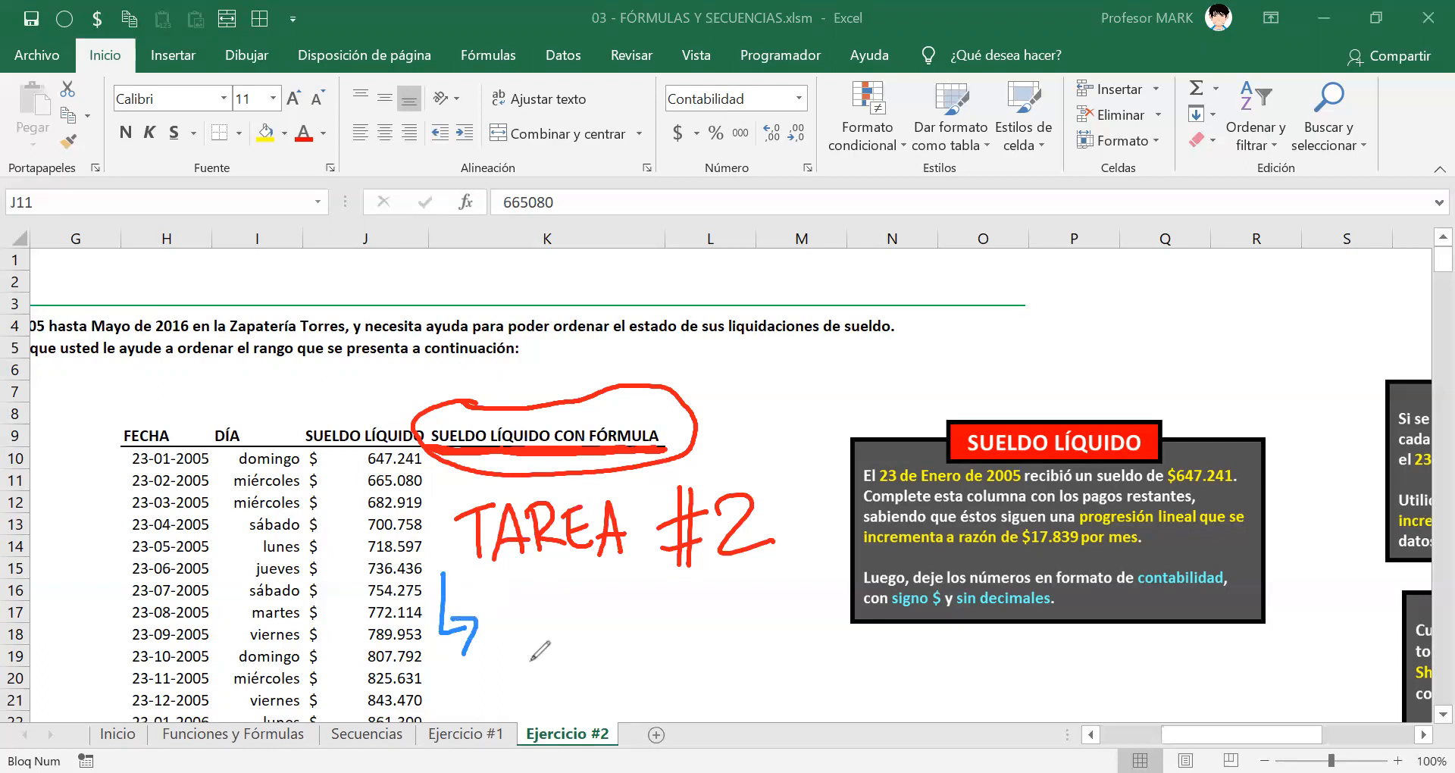
pyautogui.moveTo(509, 588); pyautogui.dragTo(509, 635)
pyautogui.moveTo(521, 589)
pyautogui.mouseDown()
pyautogui.moveTo(522, 632)
pyautogui.moveTo(540, 599)
pyautogui.moveTo(575, 620)
pyautogui.moveTo(573, 650)
pyautogui.mouseUp()
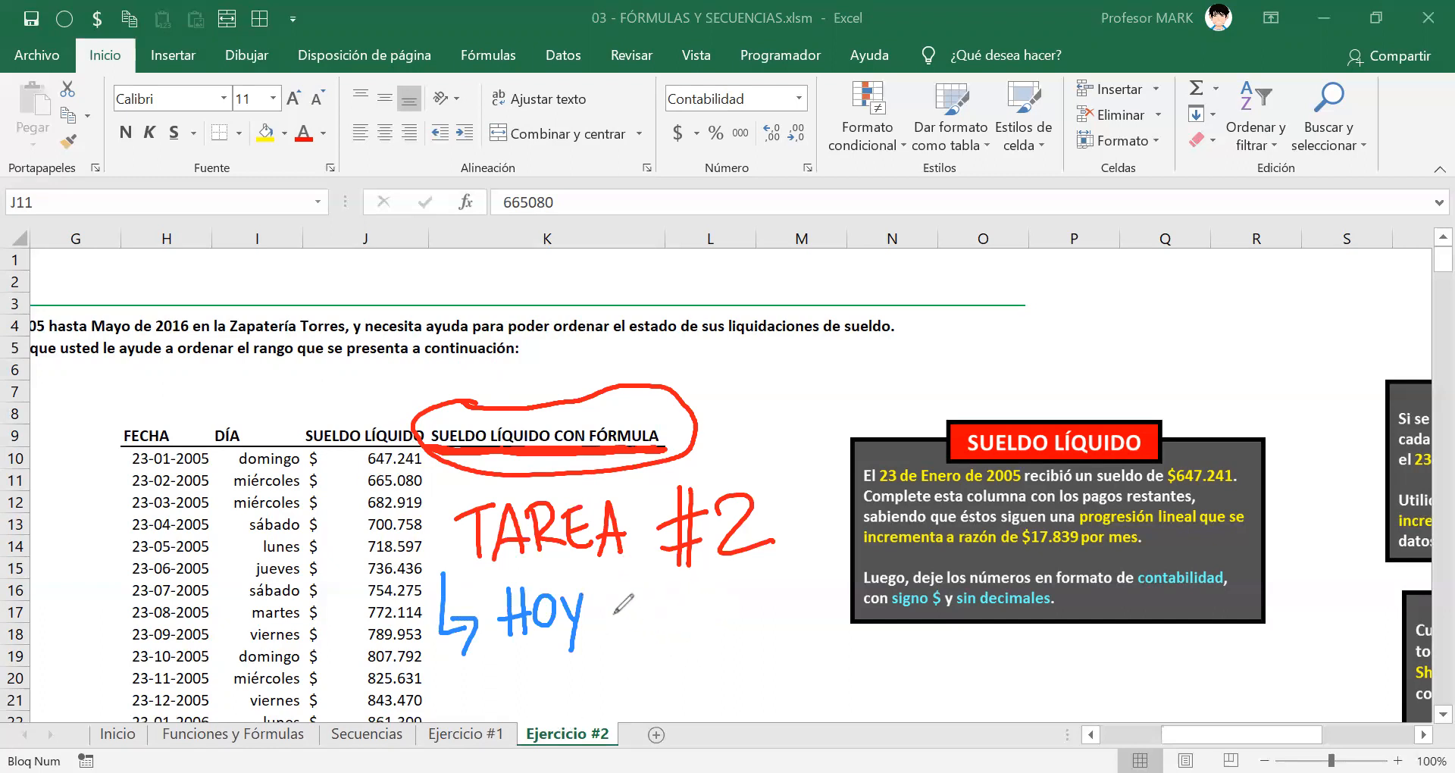
pyautogui.moveTo(610, 597)
pyautogui.mouseDown()
pyautogui.moveTo(606, 633)
pyautogui.moveTo(603, 622)
pyautogui.moveTo(650, 627)
pyautogui.moveTo(669, 612)
pyautogui.moveTo(654, 630)
pyautogui.mouseUp()
pyautogui.moveTo(667, 602); pyautogui.dragTo(701, 600)
pyautogui.moveTo(685, 600)
pyautogui.mouseDown()
pyautogui.moveTo(687, 630)
pyautogui.moveTo(713, 629)
pyautogui.moveTo(727, 597)
pyautogui.moveTo(750, 622)
pyautogui.mouseUp()
pyautogui.moveTo(755, 623)
pyautogui.mouseDown()
pyautogui.moveTo(769, 609)
pyautogui.moveTo(773, 623)
pyautogui.mouseUp()
pyautogui.moveTo(607, 666); pyautogui.dragTo(595, 702)
pyautogui.moveTo(641, 658)
pyautogui.mouseDown()
pyautogui.moveTo(628, 682)
pyautogui.moveTo(691, 663)
pyautogui.moveTo(703, 691)
pyautogui.moveTo(713, 662)
pyautogui.moveTo(756, 708)
pyautogui.moveTo(826, 659)
pyautogui.moveTo(867, 659)
pyautogui.moveTo(878, 683)
pyautogui.mouseUp()
pyautogui.click(661, 673)
pyautogui.click(661, 687)
pyautogui.moveTo(896, 644); pyautogui.dragTo(879, 695)
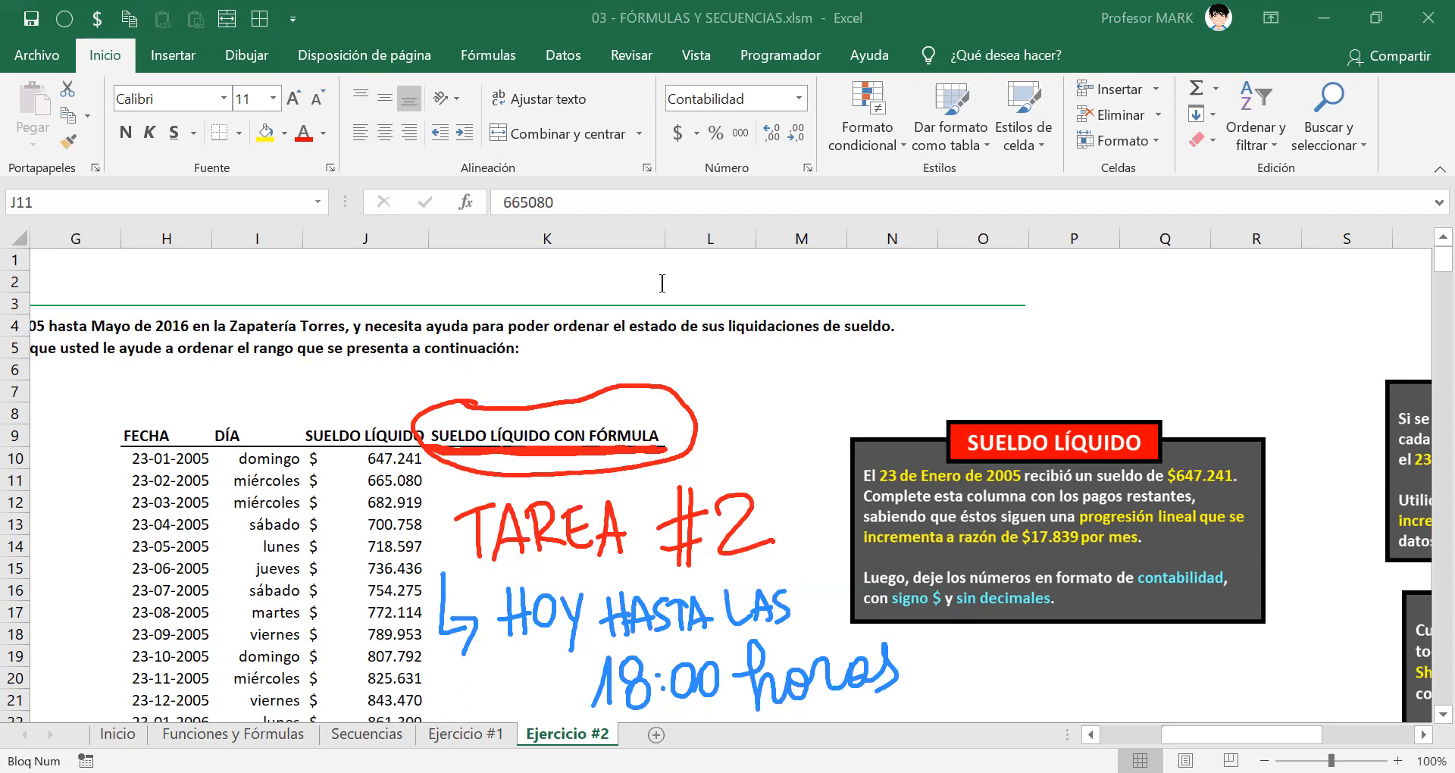
pyautogui.click(754, 356)
pyautogui.moveTo(919, 337); pyautogui.dragTo(889, 353)
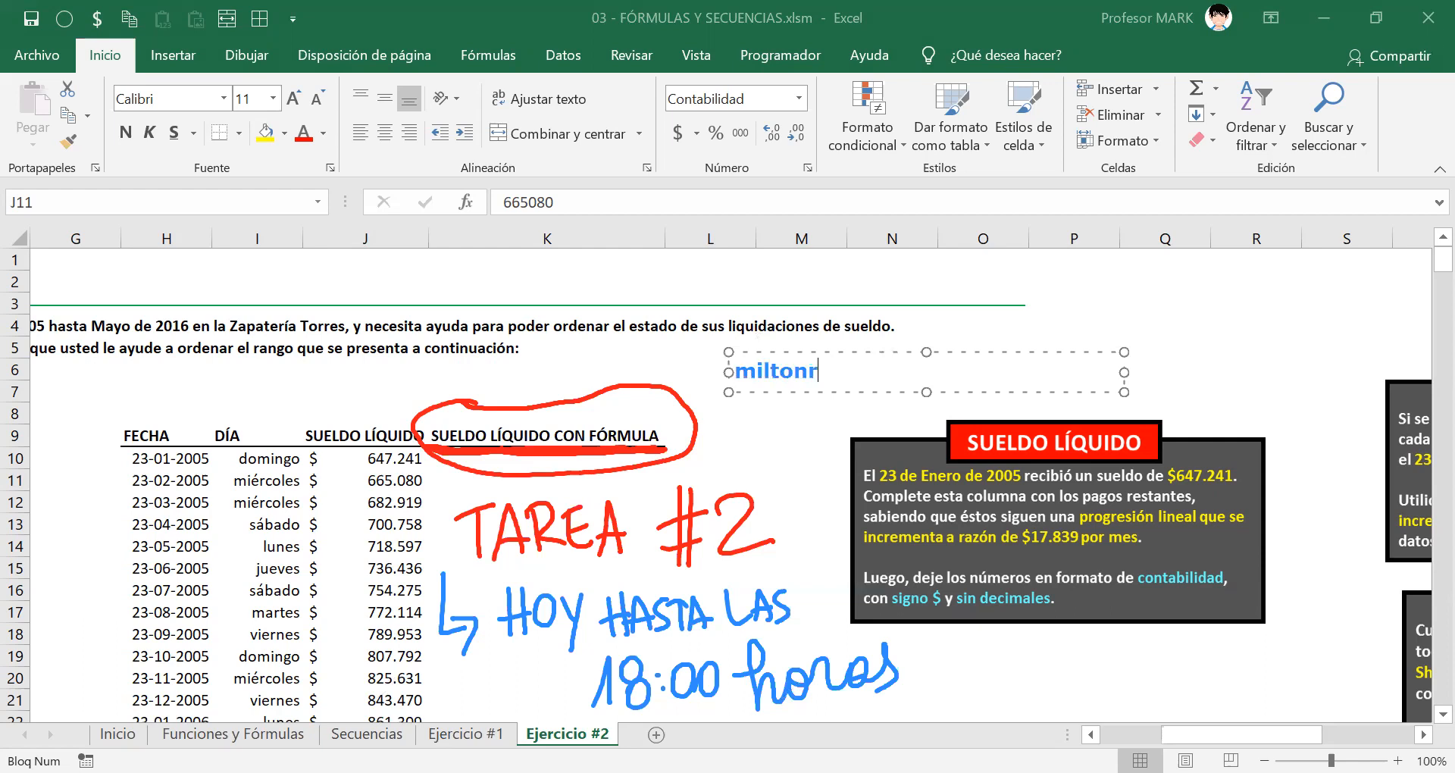
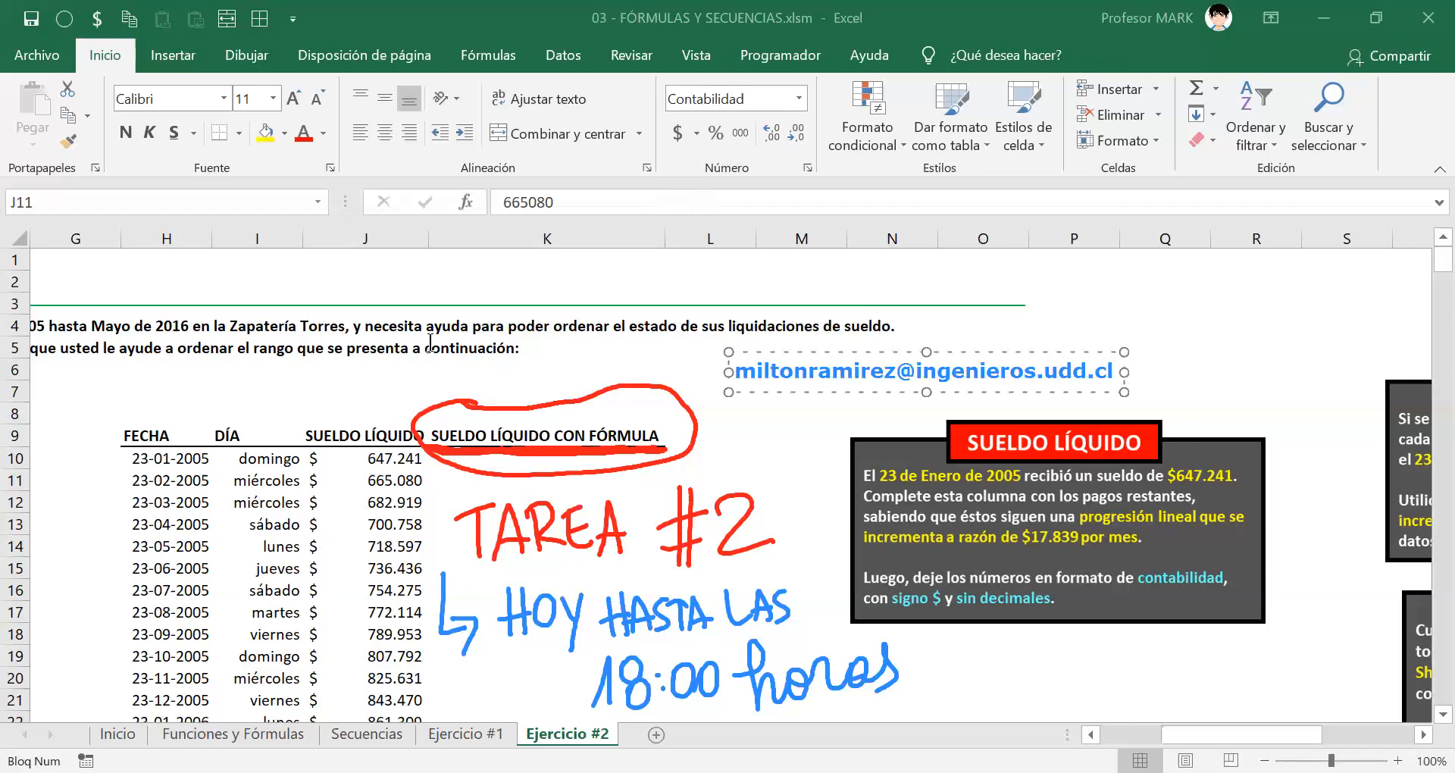
# Step: Enter the instructor's e-mail address in the text box and deselect it
pyautogui.press('Escape')
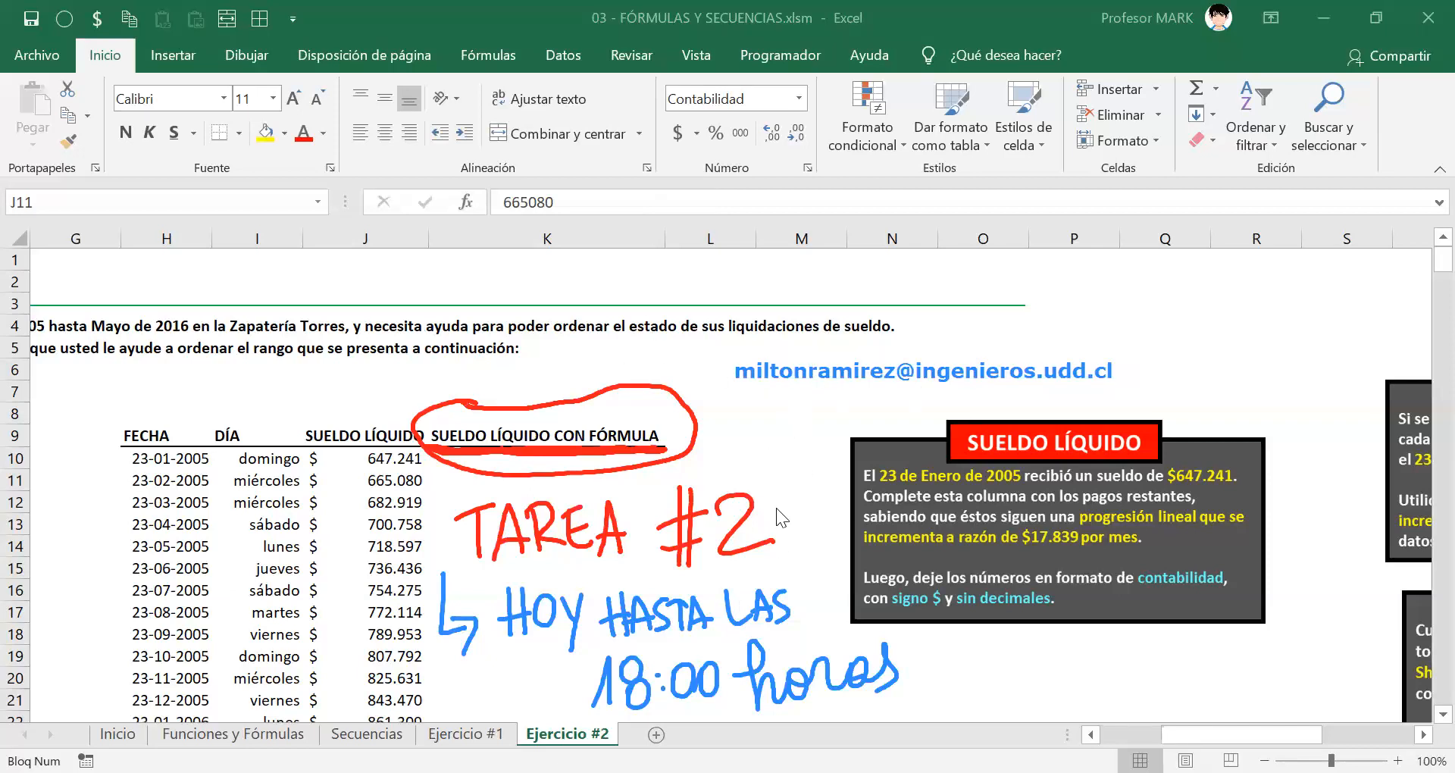